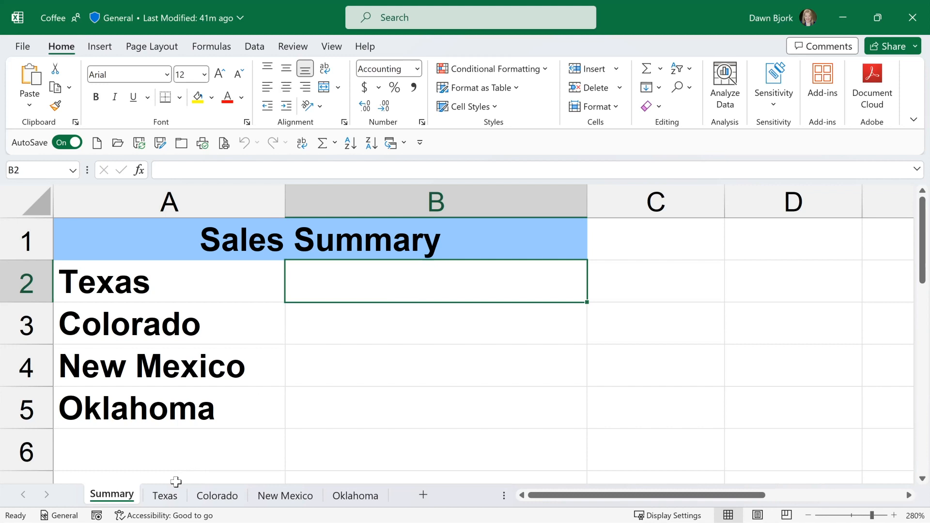
Review the Total Sales figures on the Texas, Colorado, New Mexico and Oklahoma sheets and return to the Summary sheet.
{"action": "left_click", "coordinate": [165, 496]}
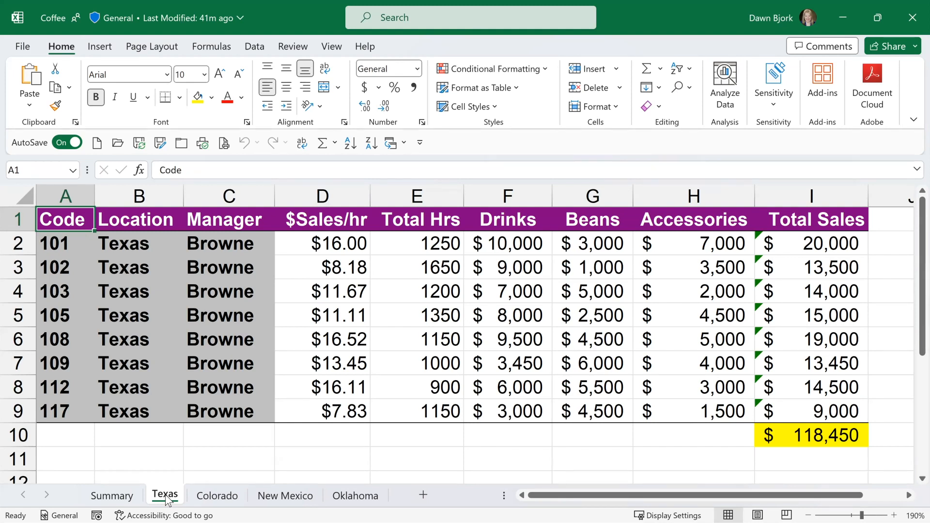
{"action": "left_click", "coordinate": [219, 497]}
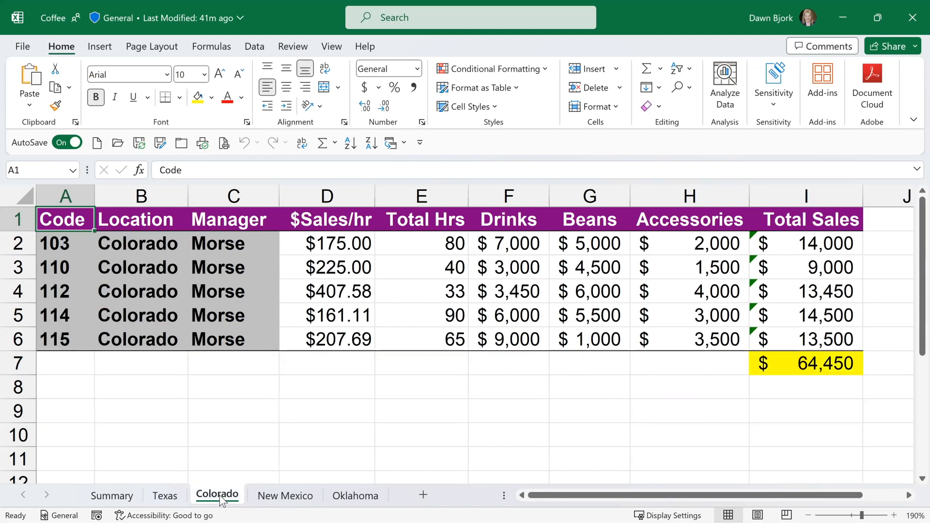
{"action": "left_click", "coordinate": [274, 497]}
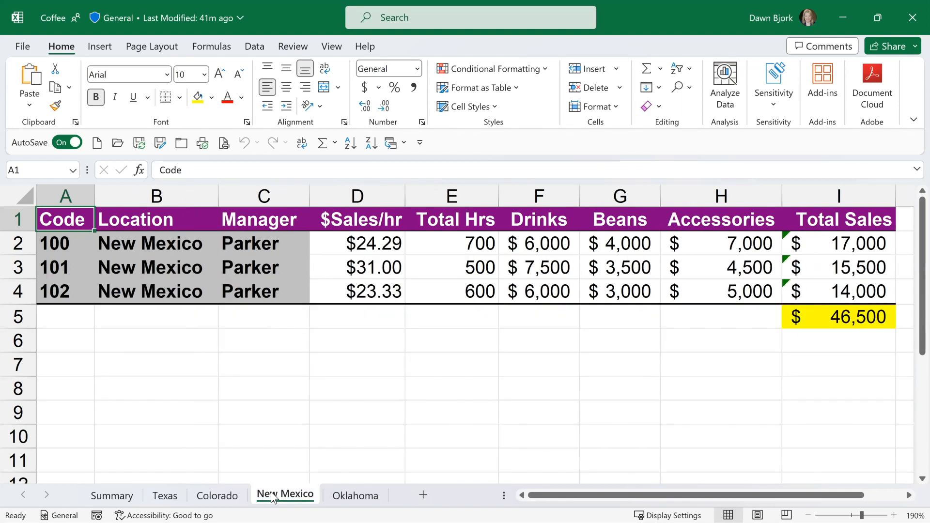
{"action": "left_click", "coordinate": [339, 499]}
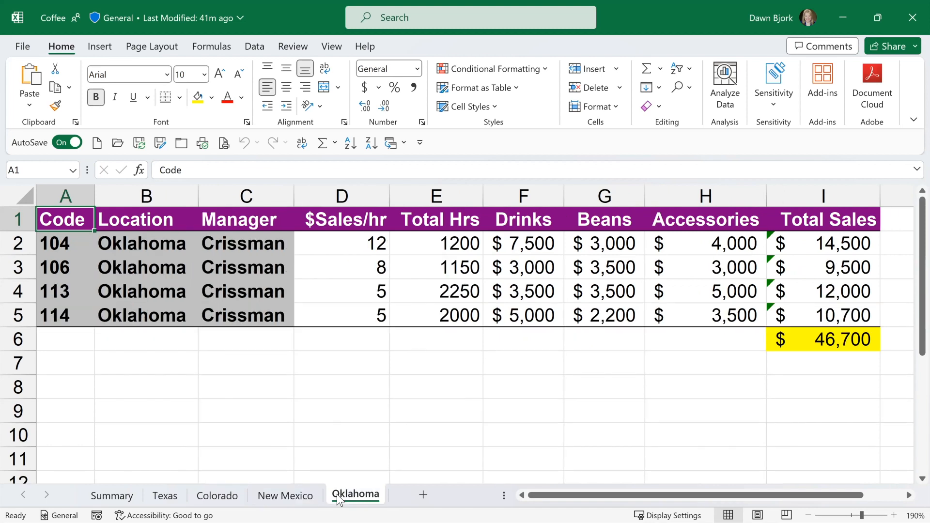
{"action": "left_click", "coordinate": [120, 498]}
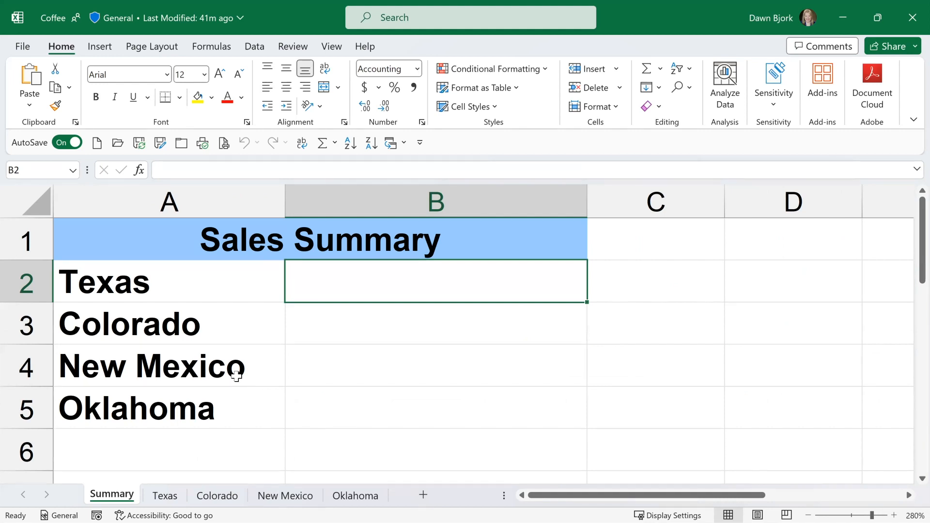
Link the Texas amount in Summary cell B2 to the sales total in cell I10 of the Texas sheet.
{"action": "type", "text": "="}
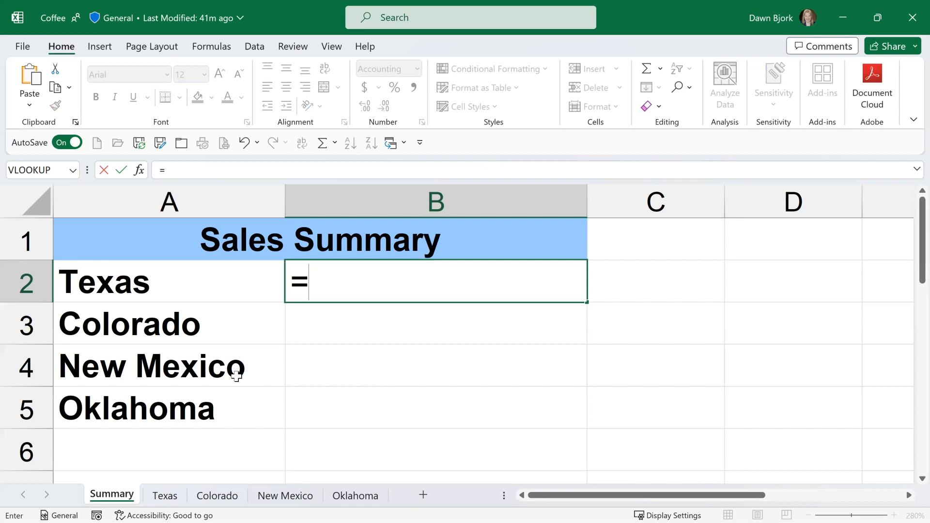
{"action": "left_click", "coordinate": [164, 495]}
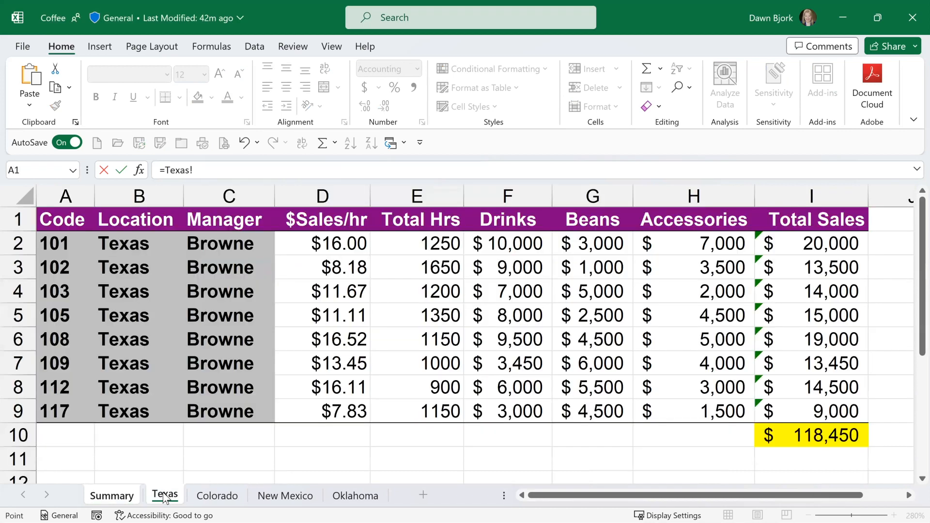
{"action": "left_click", "coordinate": [834, 430]}
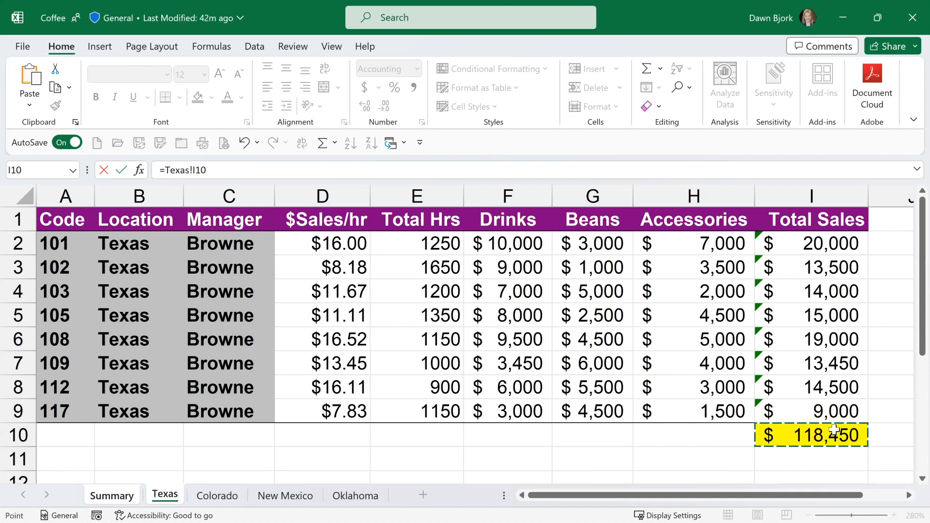
{"action": "key", "text": "Return"}
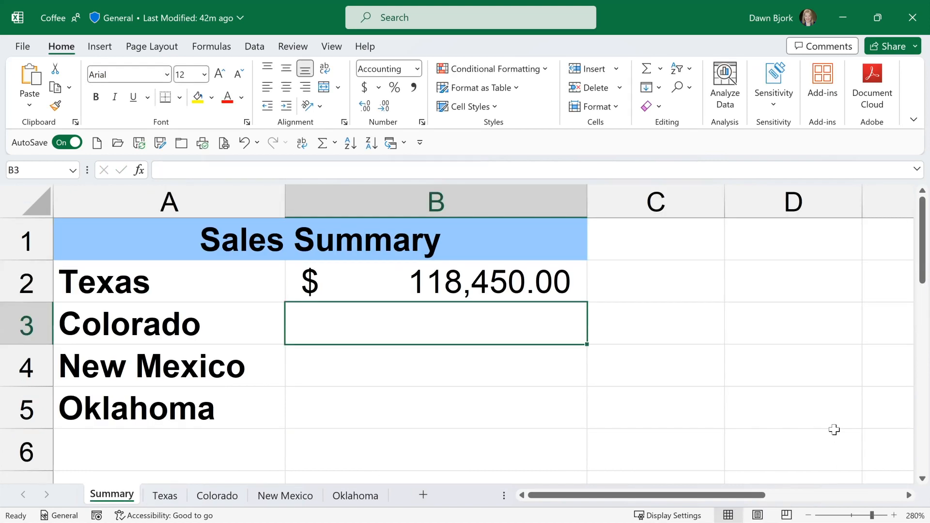
Inspect the formula behind the Texas amount in cell B2, leaving it as it is.
{"action": "left_click", "coordinate": [467, 285]}
{"action": "double_click", "coordinate": [466, 285]}
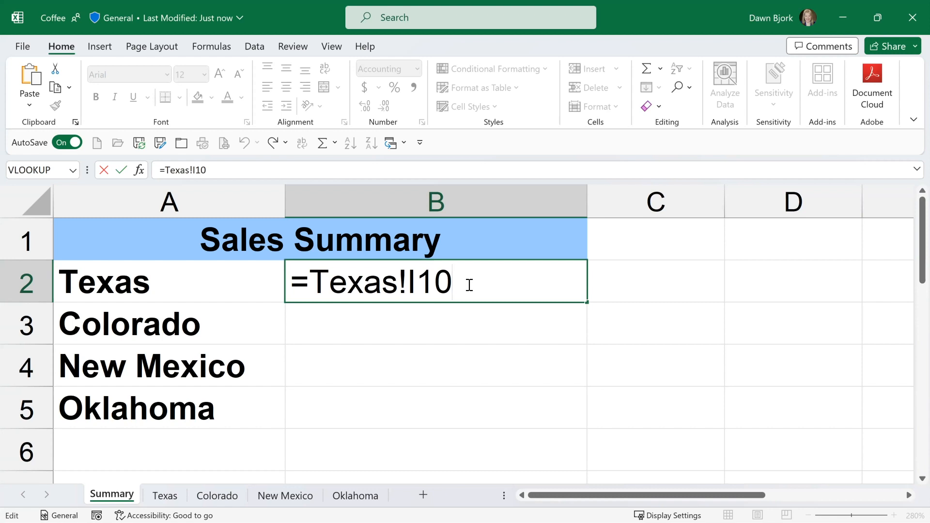
{"action": "key", "text": "ctrl+Return"}
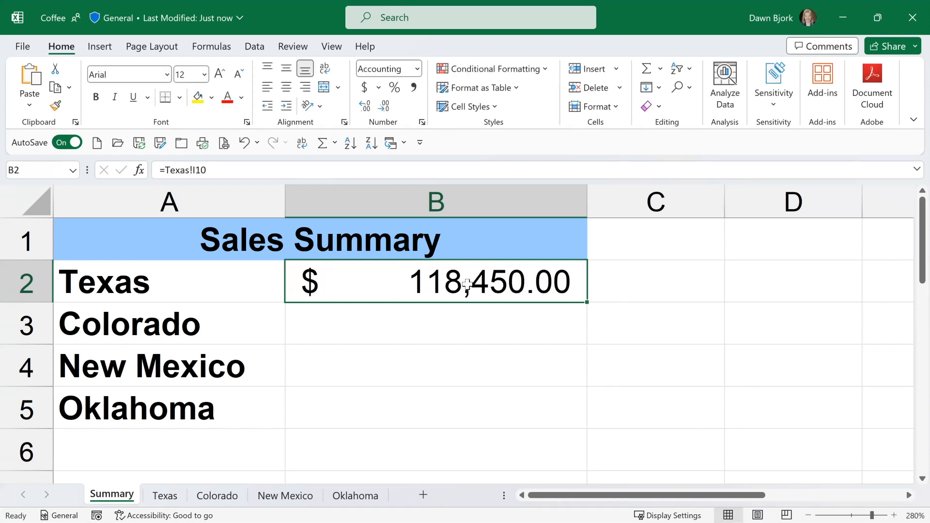
Link the Colorado amount in Summary cell B3 to the sales total in cell I7 of the Colorado sheet.
{"action": "key", "text": "Down"}
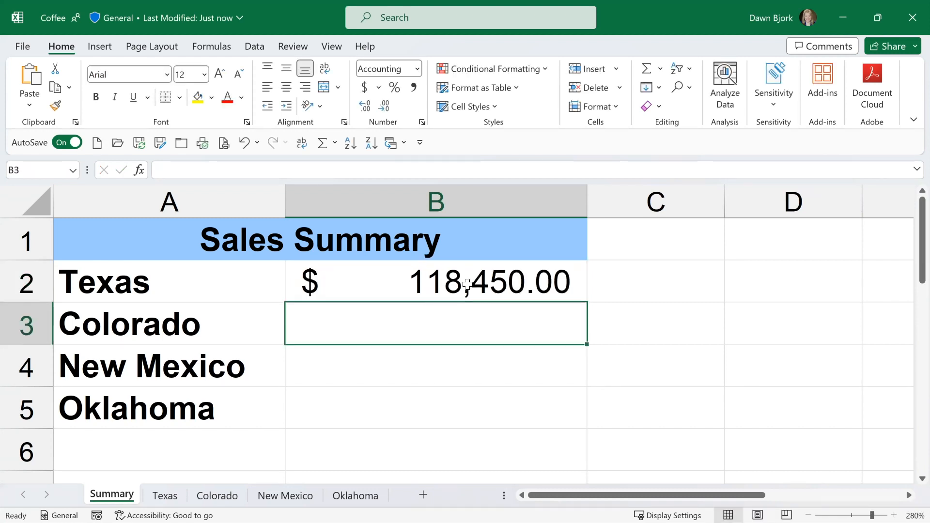
{"action": "type", "text": "="}
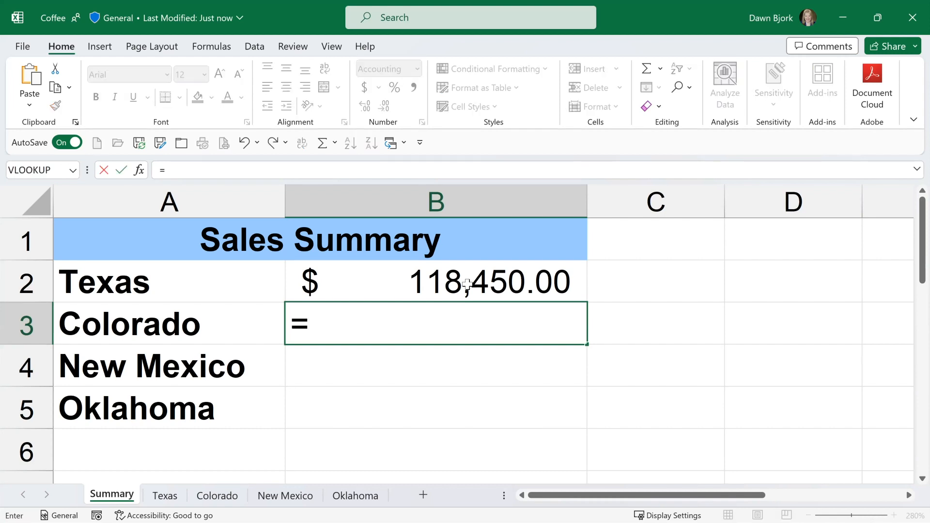
{"action": "left_click", "coordinate": [225, 501]}
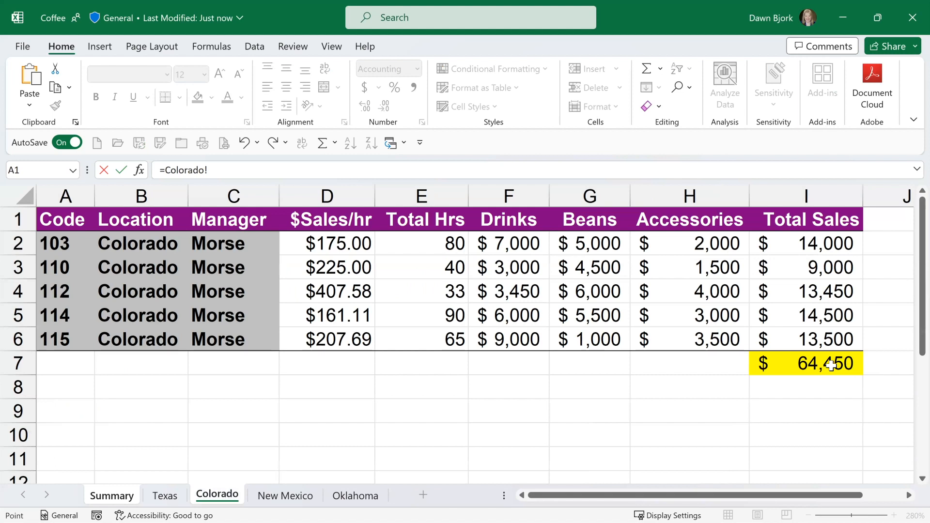
{"action": "left_click", "coordinate": [803, 358]}
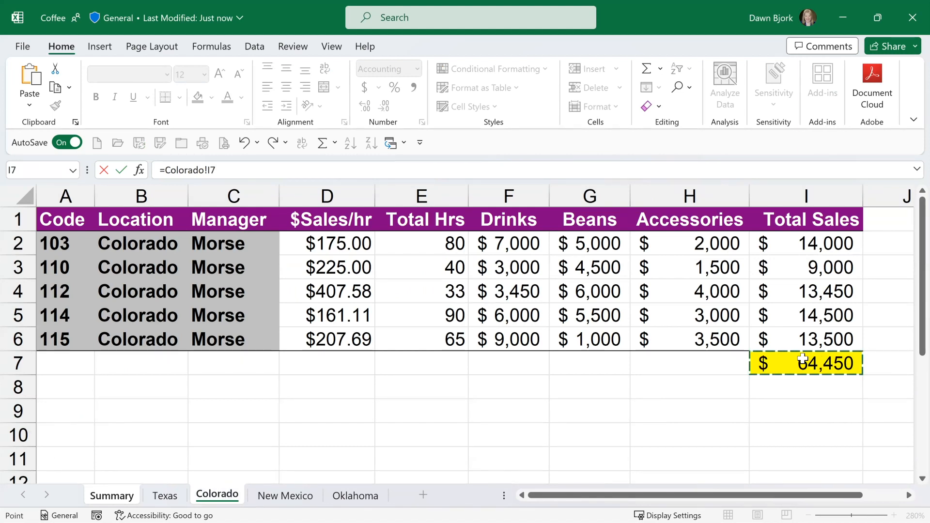
{"action": "key", "text": "Return"}
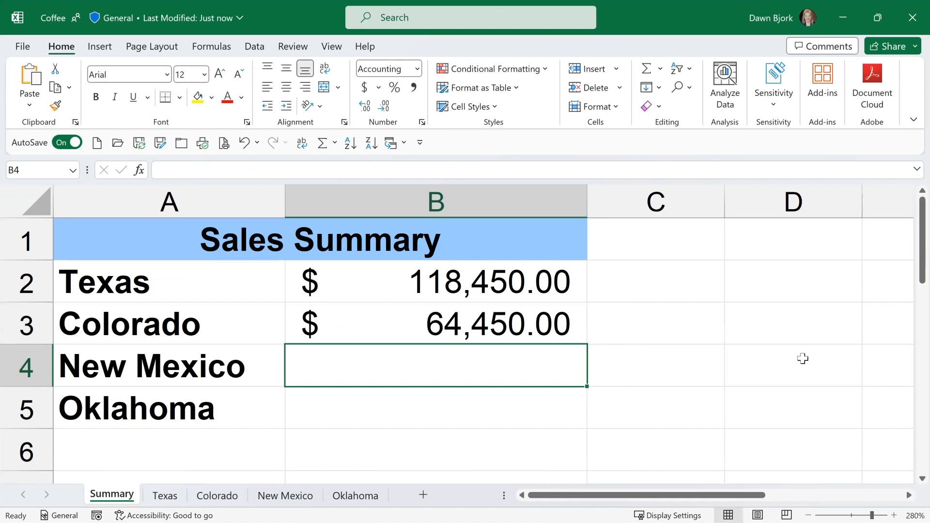
Link the New Mexico amount in Summary cell B4 to the sales total in cell I5 of the New Mexico sheet.
{"action": "type", "text": "="}
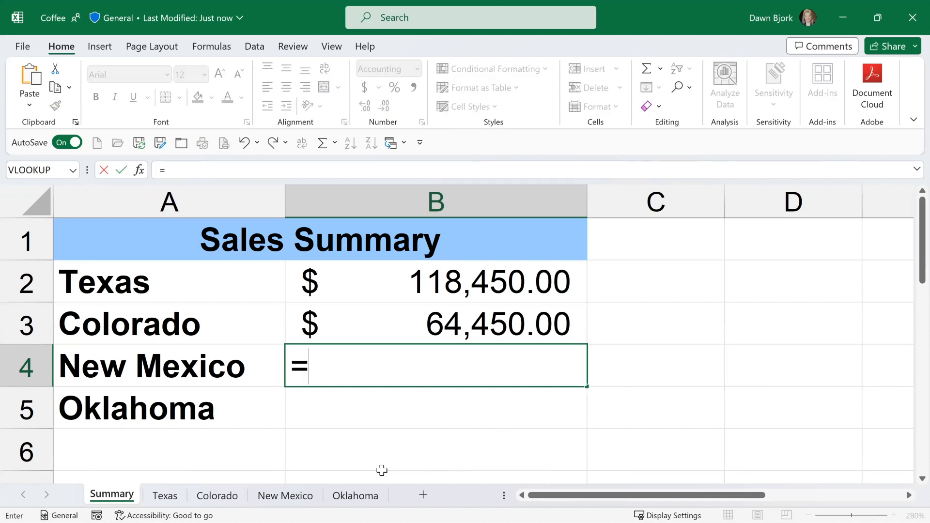
{"action": "left_click", "coordinate": [290, 495]}
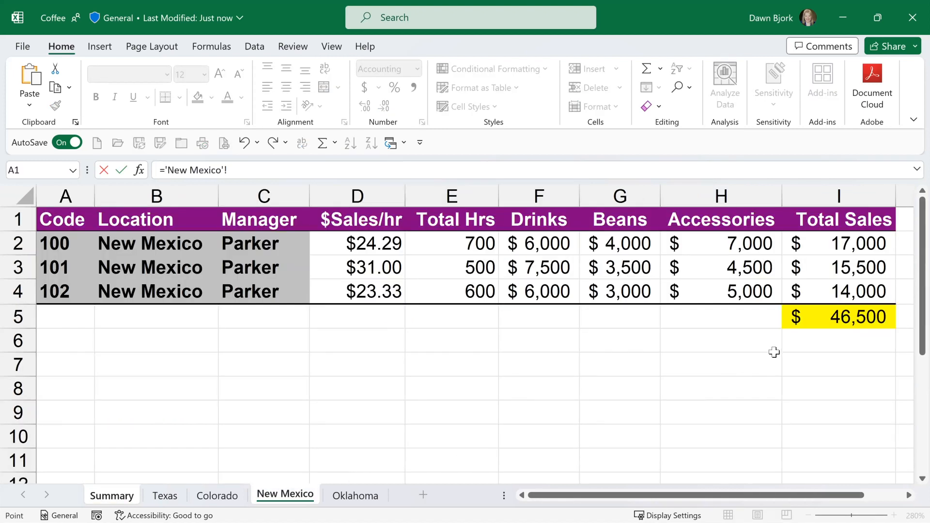
{"action": "left_click", "coordinate": [806, 324]}
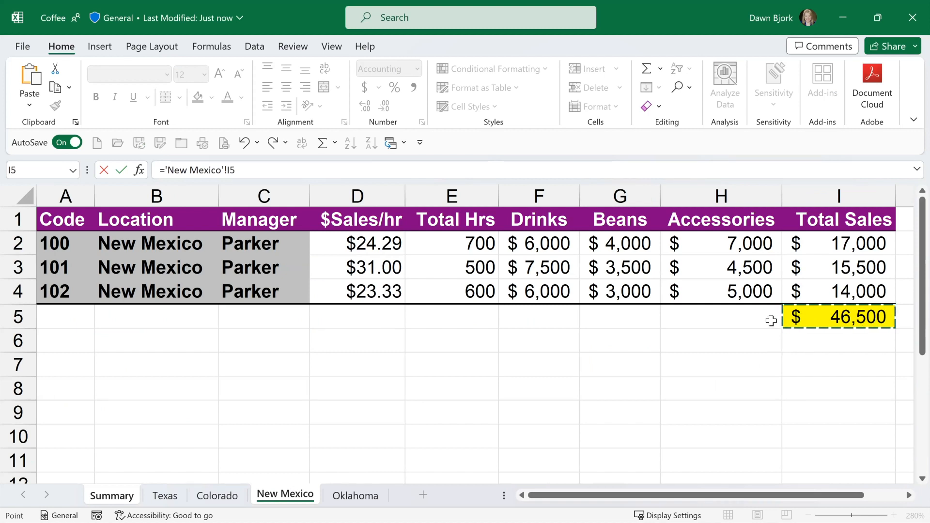
{"action": "key", "text": "Return"}
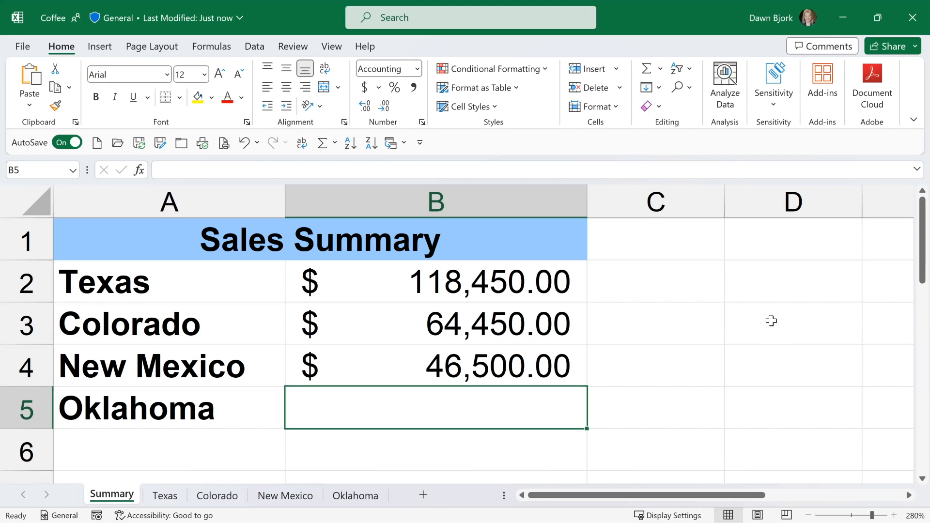
Enter a SUM formula in Summary cell B5 that adds up I2:I5 on the Oklahoma sheet.
{"action": "type", "text": "="}
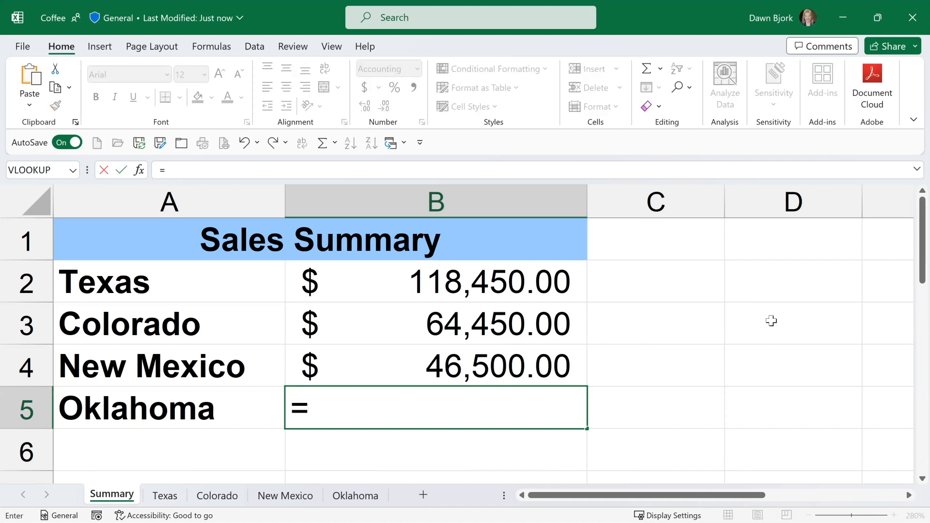
{"action": "type", "text": "sum(Oklahoma!"}
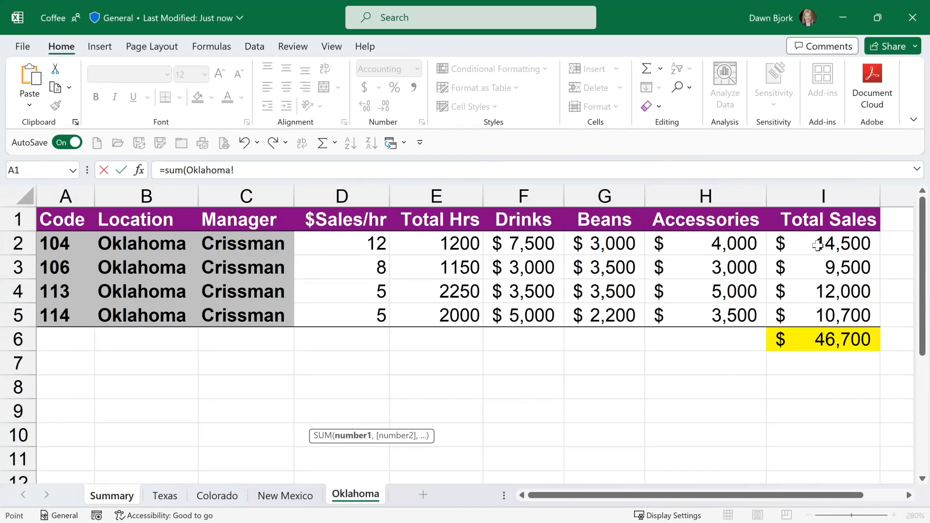
{"action": "left_click_drag", "start_coordinate": [818, 242], "coordinate": [807, 312]}
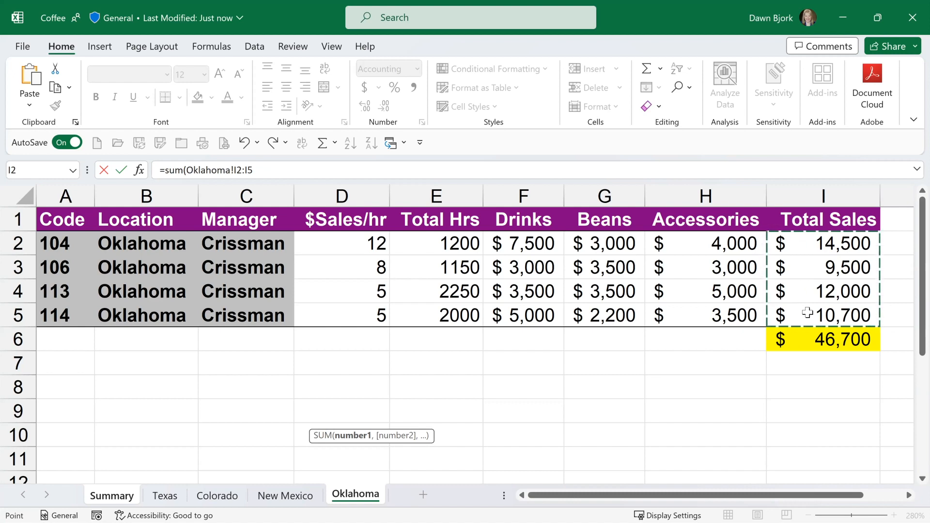
{"action": "key", "text": "Return"}
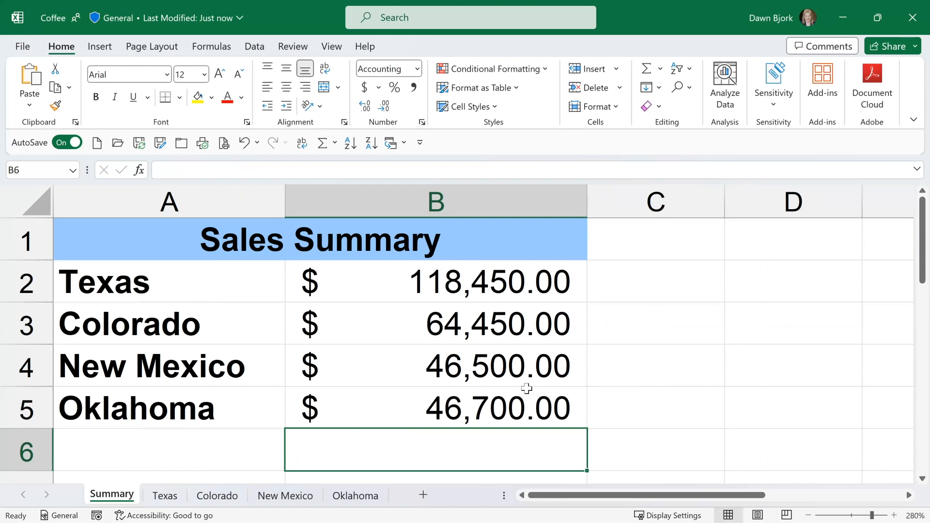
Inspect the SUM formula behind the Oklahoma amount in cell B5, leaving it as it is.
{"action": "left_click", "coordinate": [467, 402]}
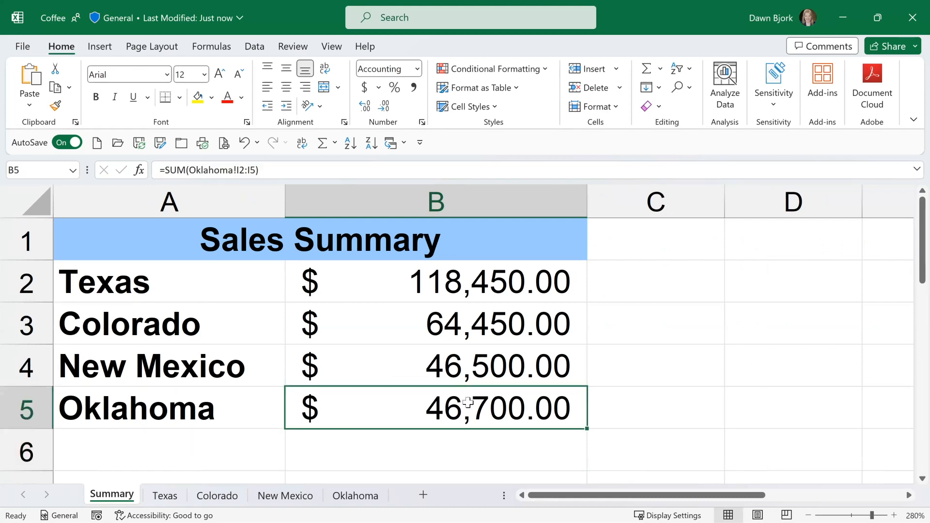
{"action": "double_click", "coordinate": [468, 402]}
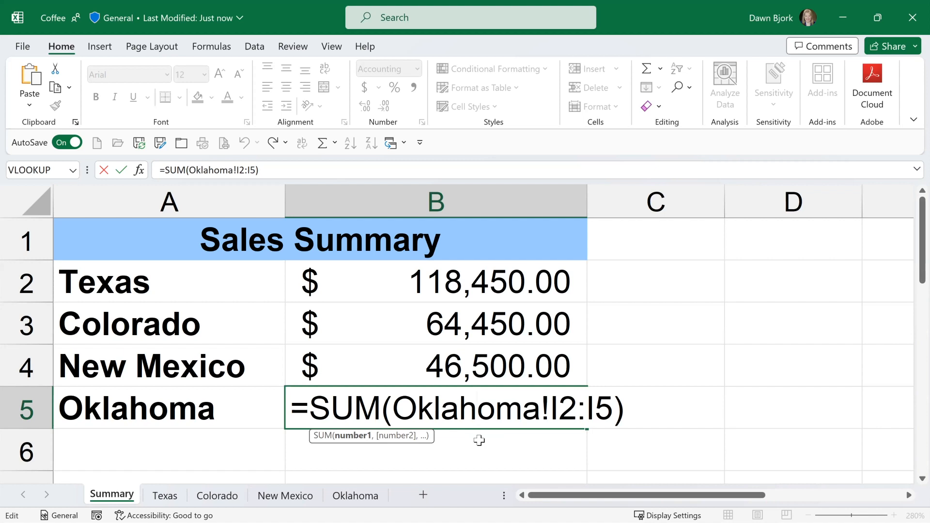
{"action": "key", "text": "ctrl+Return"}
Examine how the quoted sheet name is written in the New Mexico formula in cell B4, keeping the formula.
{"action": "key", "text": "Up"}
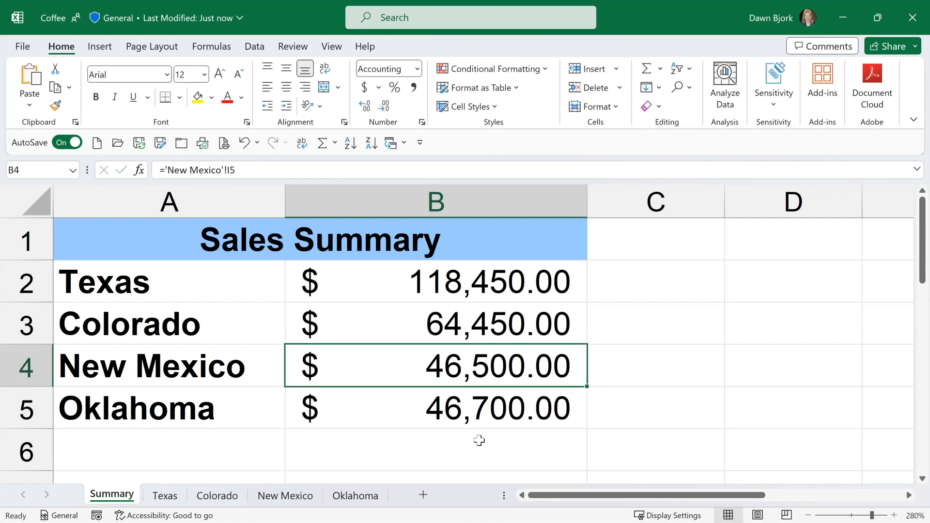
{"action": "key", "text": "F2"}
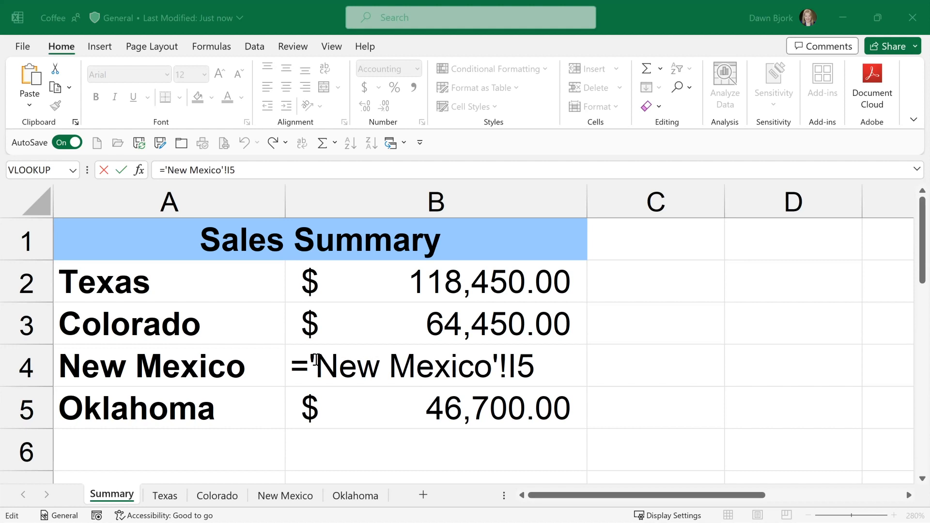
{"action": "left_click", "coordinate": [387, 365]}
{"action": "left_click", "coordinate": [450, 370]}
{"action": "left_click_drag", "start_coordinate": [316, 364], "coordinate": [489, 366]}
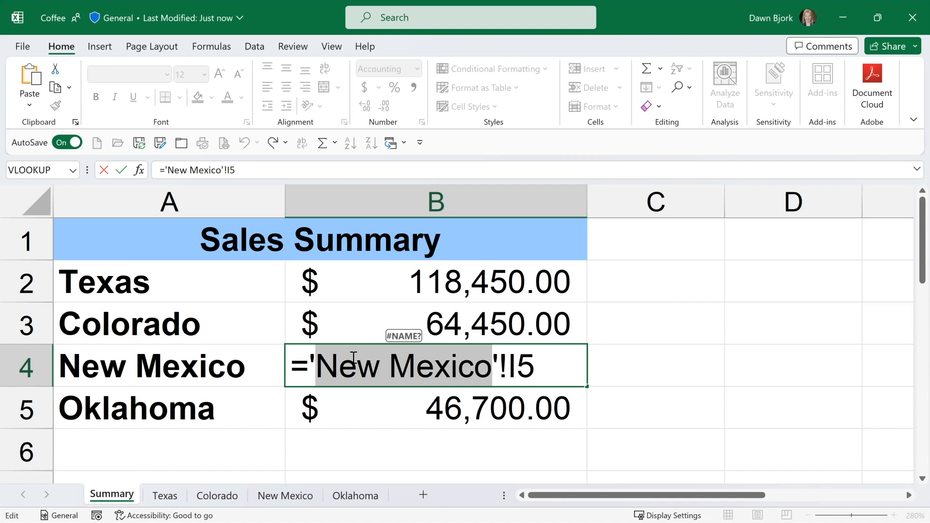
{"action": "left_click", "coordinate": [308, 364]}
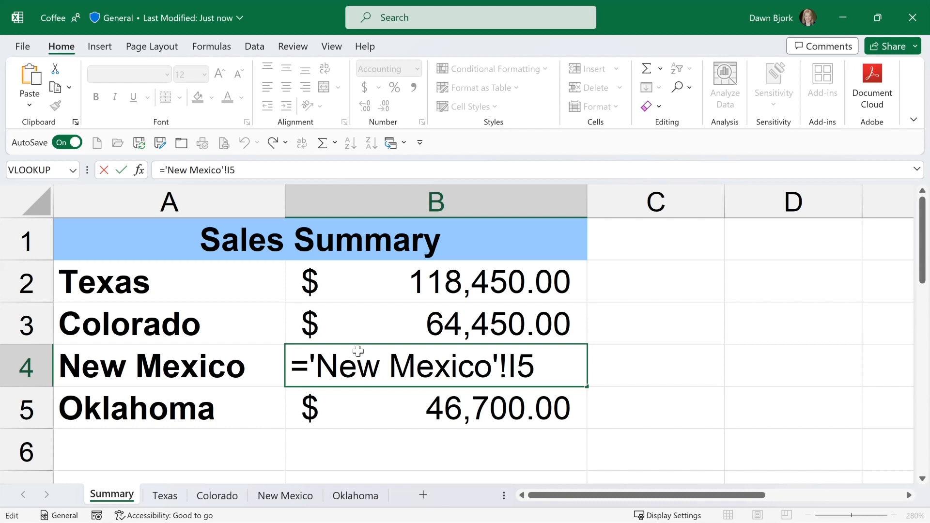
{"action": "key", "text": "Return"}
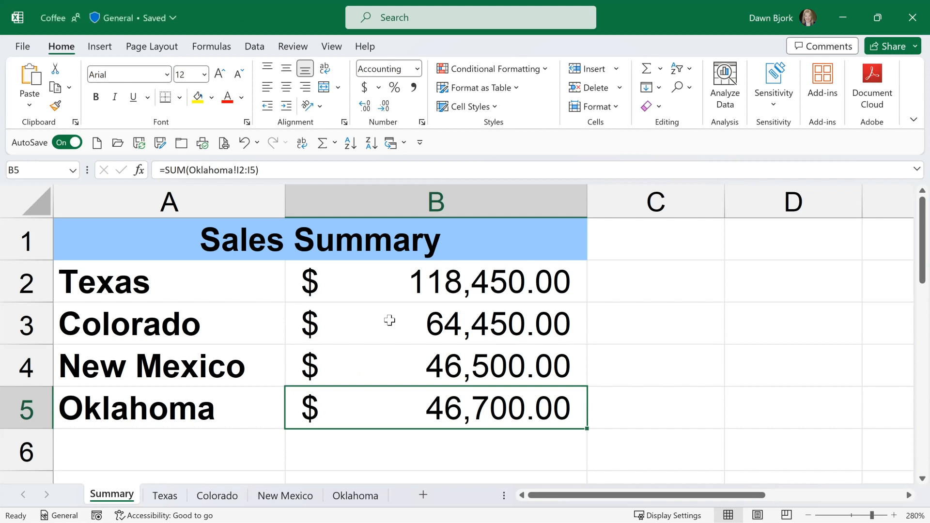
Set the Accessories amount in H3 on the Colorado sheet to 20000 and check the linked Colorado total on the Summary sheet.
{"action": "left_click", "coordinate": [390, 320]}
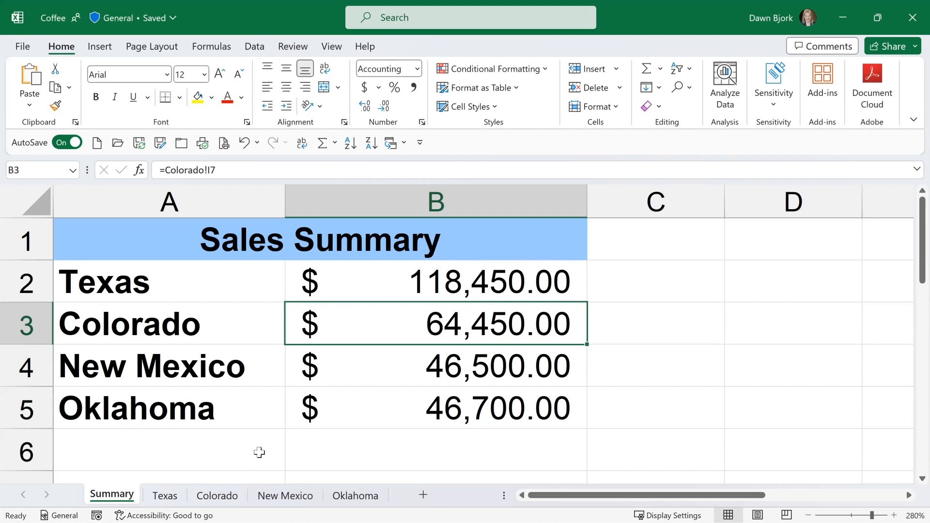
{"action": "left_click", "coordinate": [217, 494]}
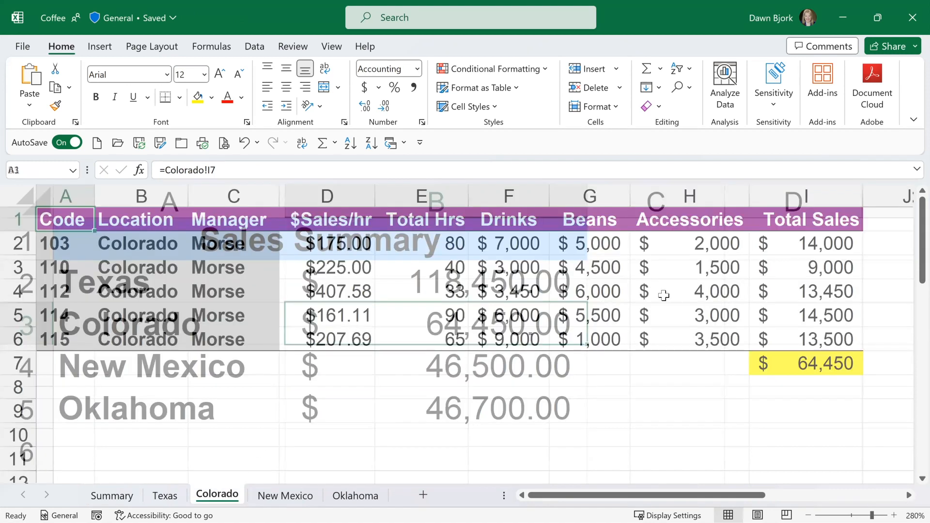
{"action": "left_click", "coordinate": [678, 268]}
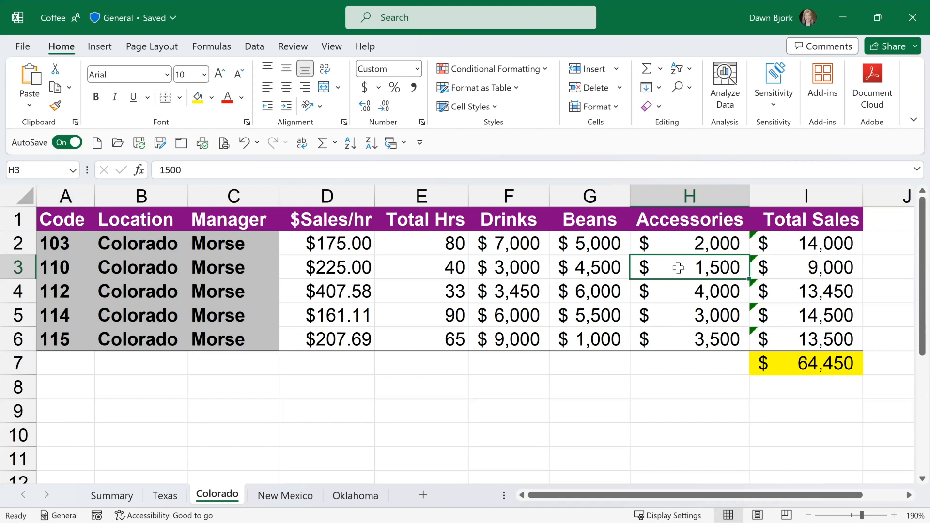
{"action": "type", "text": "20000"}
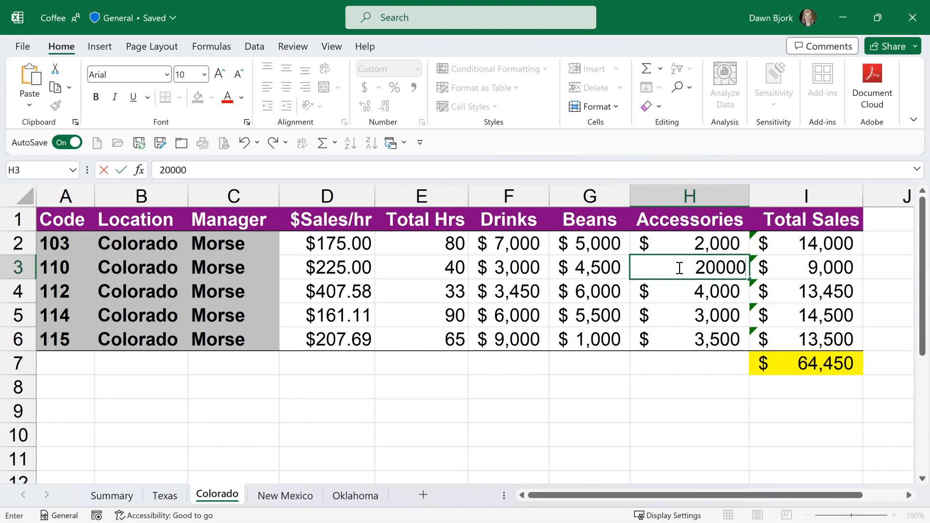
{"action": "key", "text": "Return"}
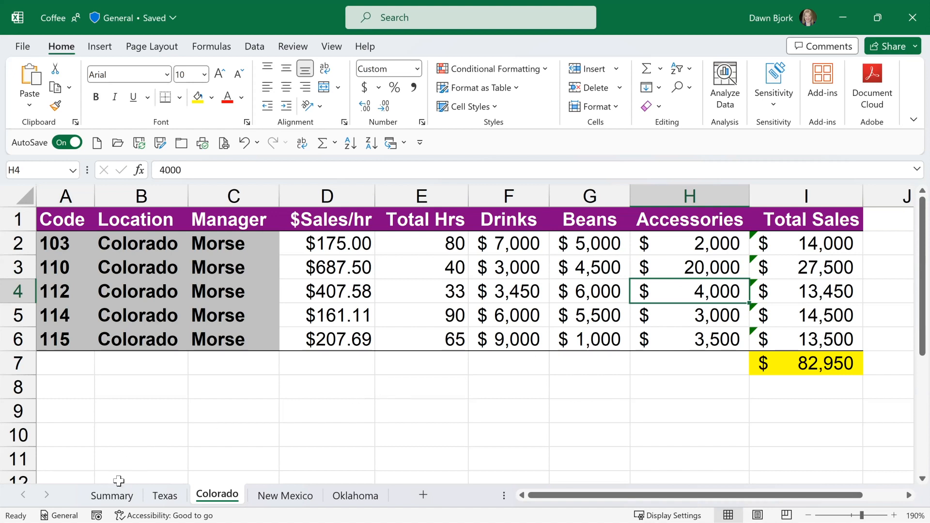
{"action": "left_click", "coordinate": [111, 496]}
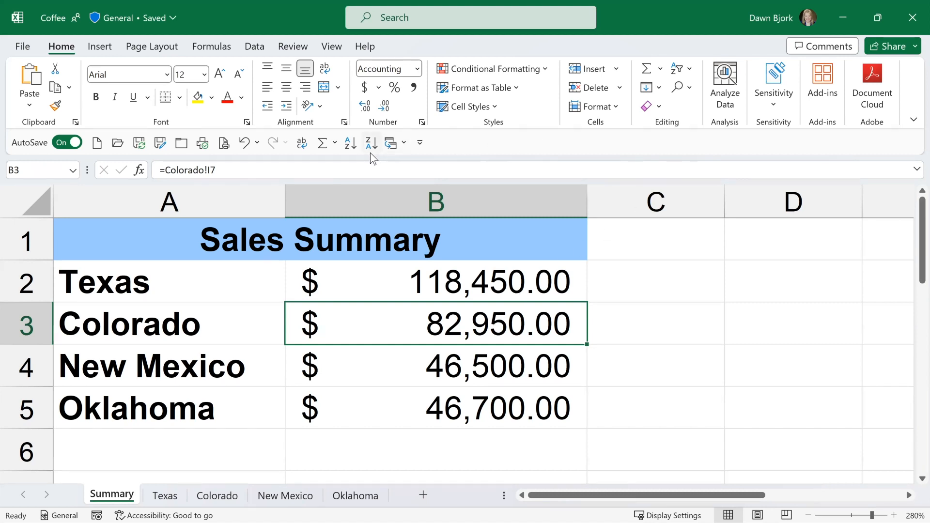
Switch to the open 3-D Formulas workbook and show the whole product sales table on its North sheet.
{"action": "left_click", "coordinate": [404, 146]}
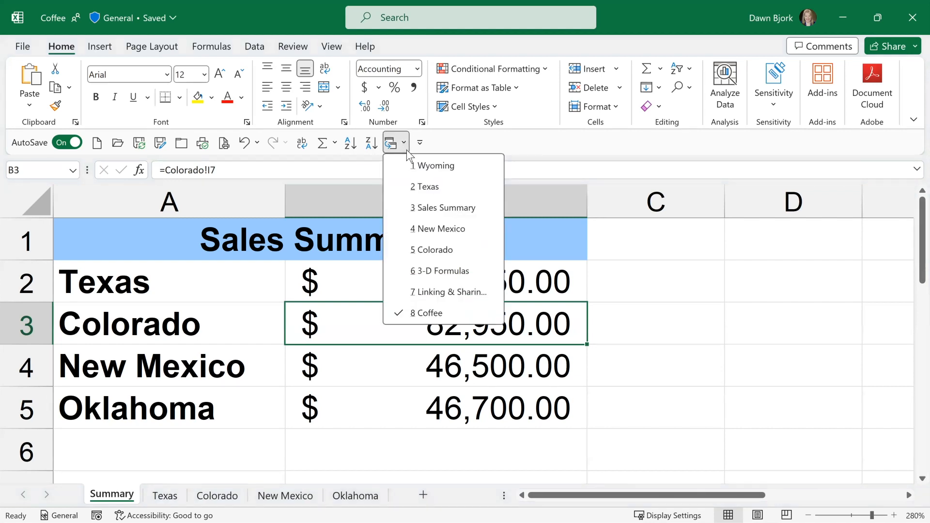
{"action": "left_click", "coordinate": [427, 271]}
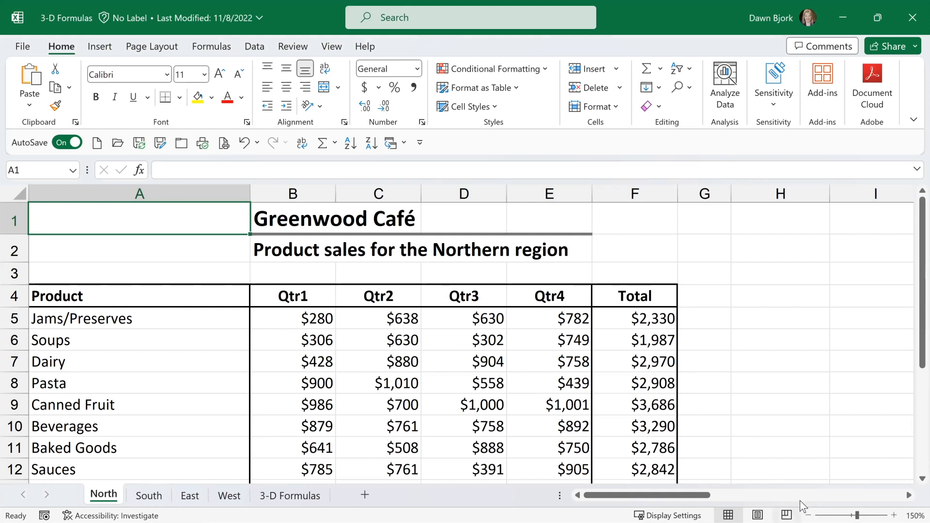
{"action": "left_click", "coordinate": [808, 515]}
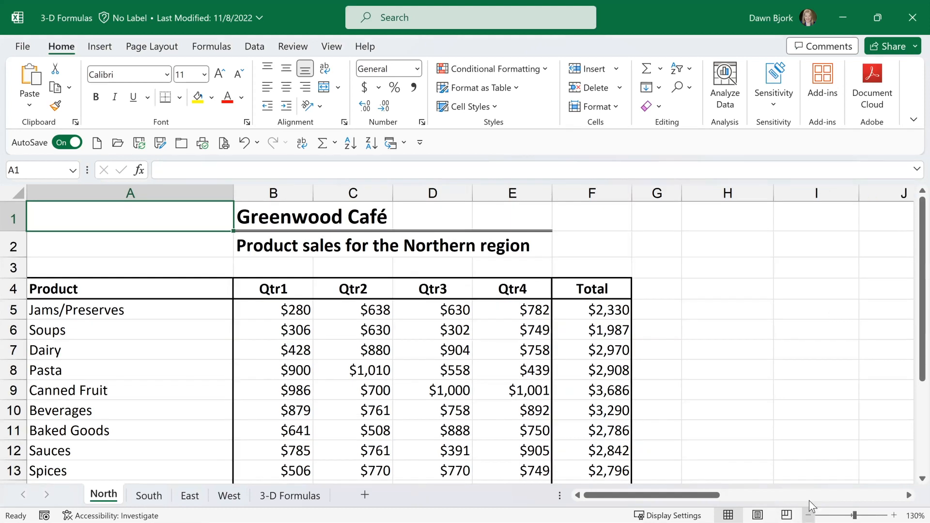
{"action": "left_click", "coordinate": [808, 515]}
{"action": "left_click", "coordinate": [808, 515]}
{"action": "left_click", "coordinate": [808, 514]}
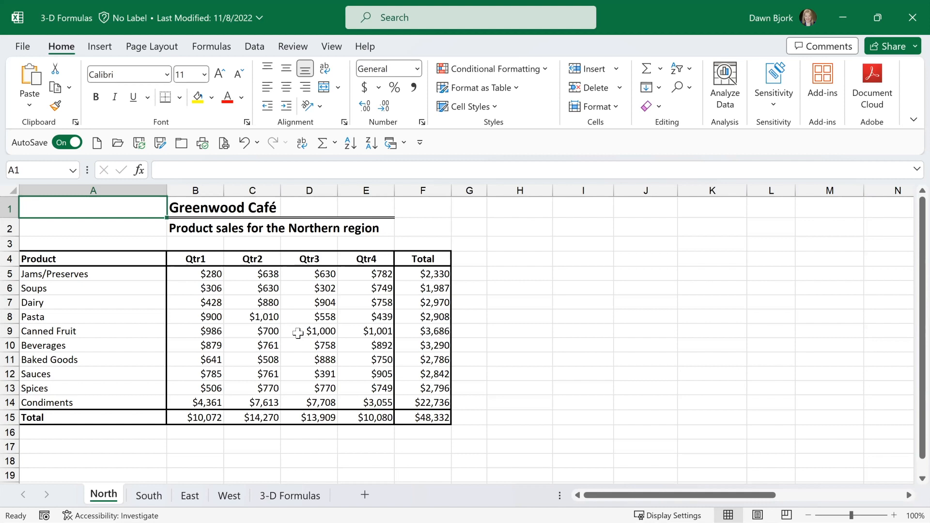
Compare the table layout of the South, East and West sheets with that of the North sheet.
{"action": "left_click", "coordinate": [147, 496]}
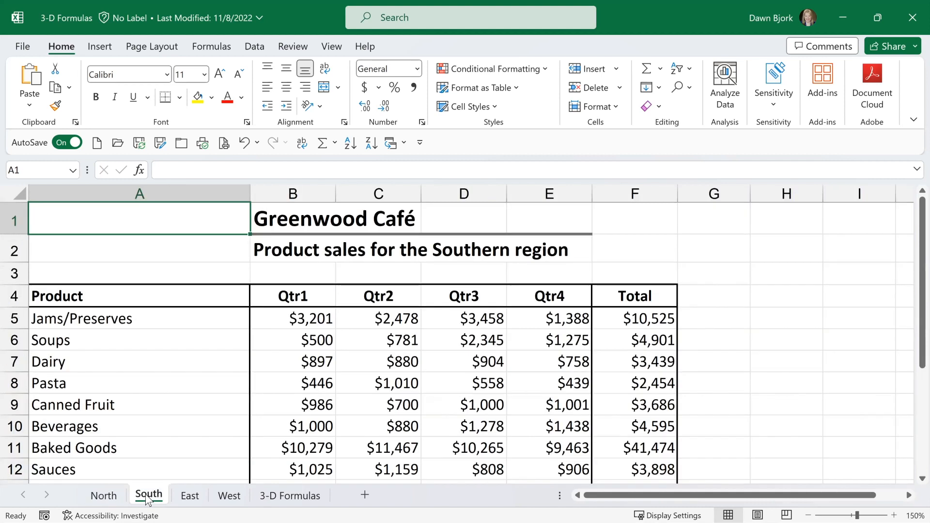
{"action": "left_click", "coordinate": [190, 496]}
{"action": "left_click", "coordinate": [229, 496]}
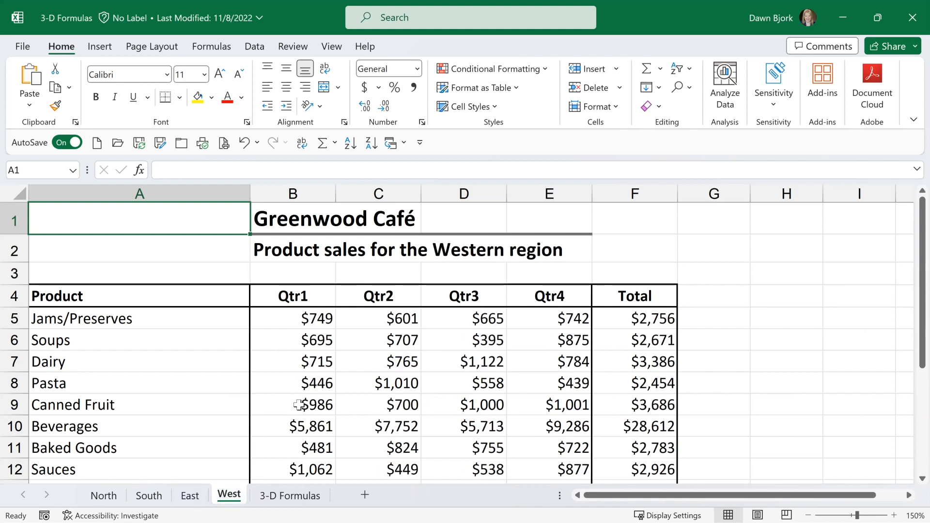
{"action": "left_click", "coordinate": [103, 497]}
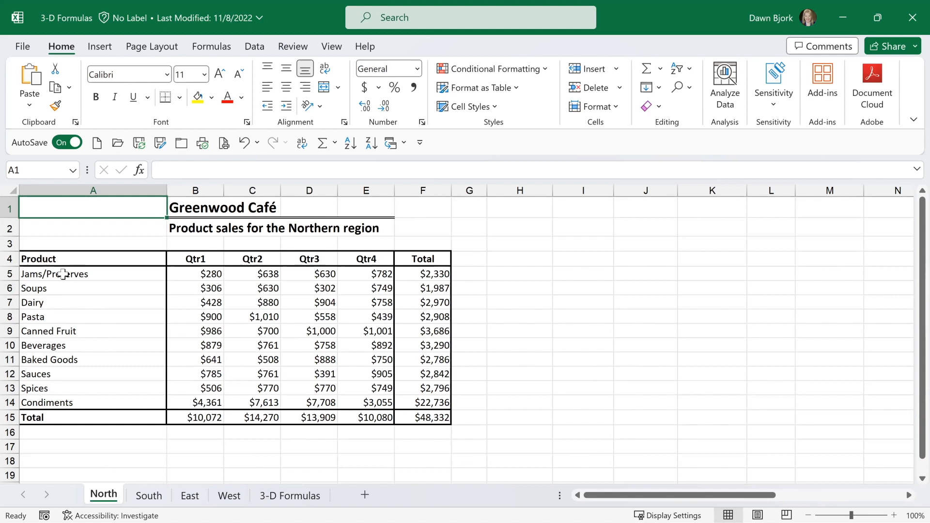
{"action": "left_click", "coordinate": [264, 320]}
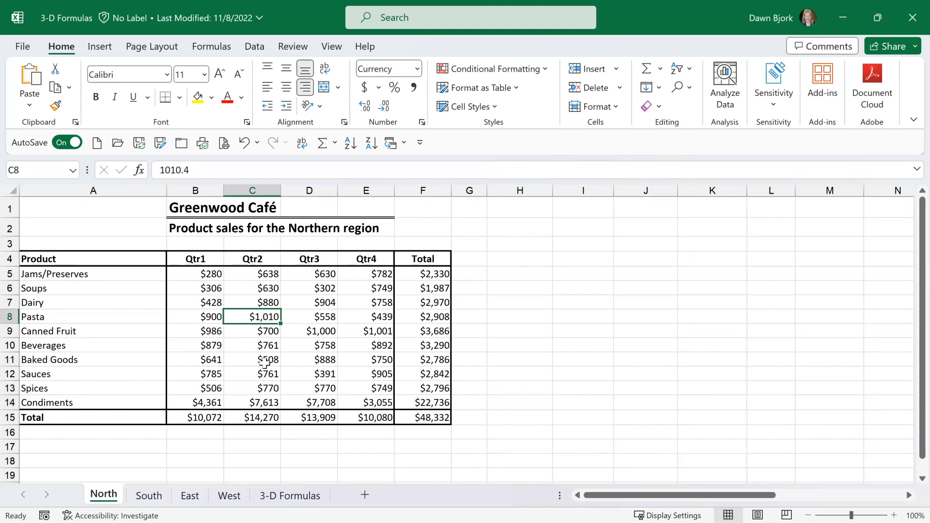
Enter a 3-D SUM formula in B5 of the 3-D Formulas sheet that adds cell B5 across the North through West sheets.
{"action": "left_click", "coordinate": [288, 499]}
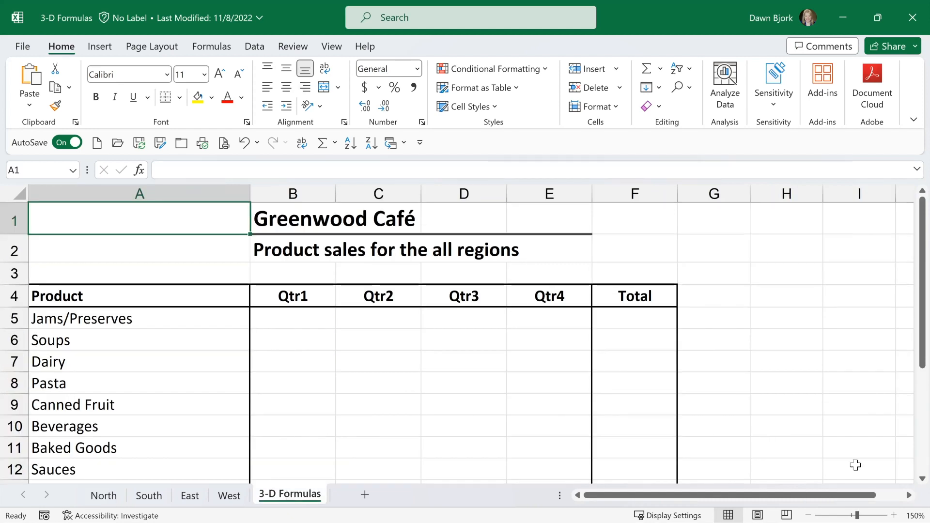
{"action": "left_click", "coordinate": [807, 513]}
{"action": "left_click", "coordinate": [807, 513]}
{"action": "left_click", "coordinate": [808, 514]}
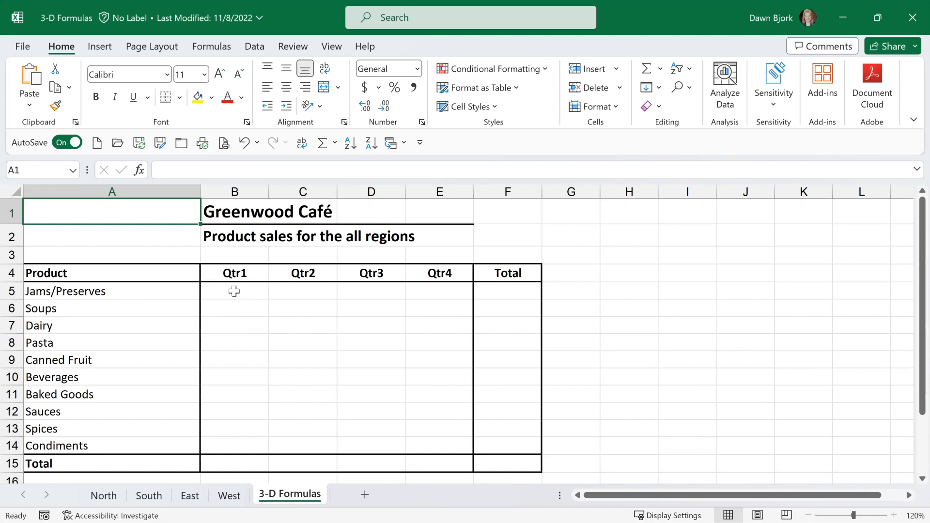
{"action": "left_click", "coordinate": [234, 291]}
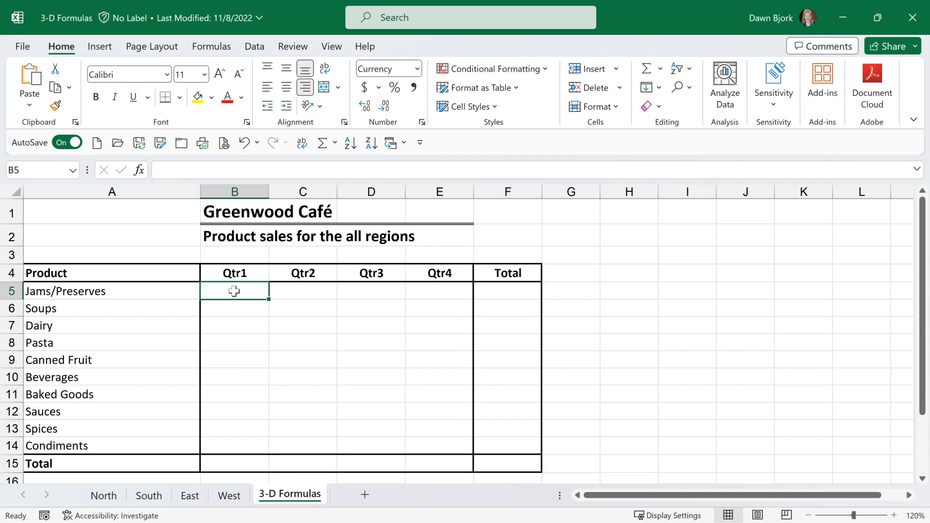
{"action": "type", "text": "=sum"}
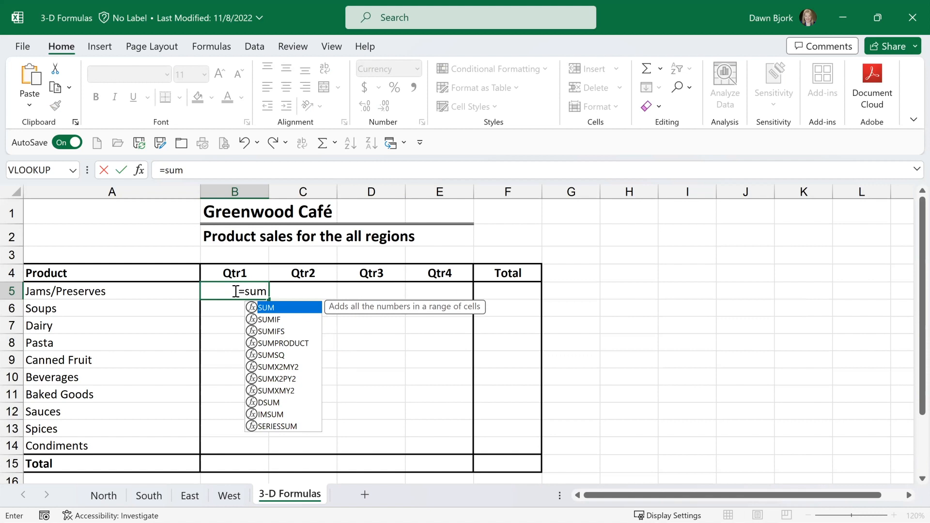
{"action": "type", "text": "("}
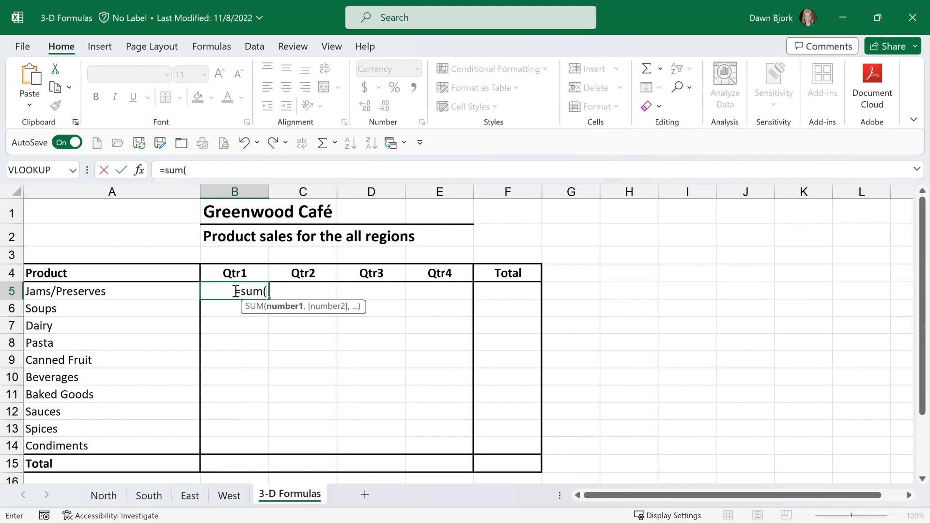
{"action": "left_click", "coordinate": [106, 496]}
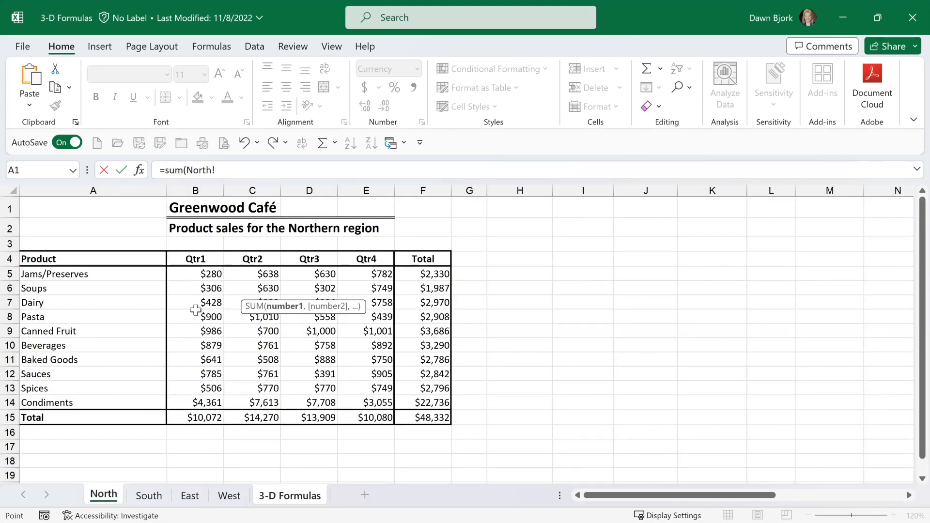
{"action": "left_click", "coordinate": [207, 273]}
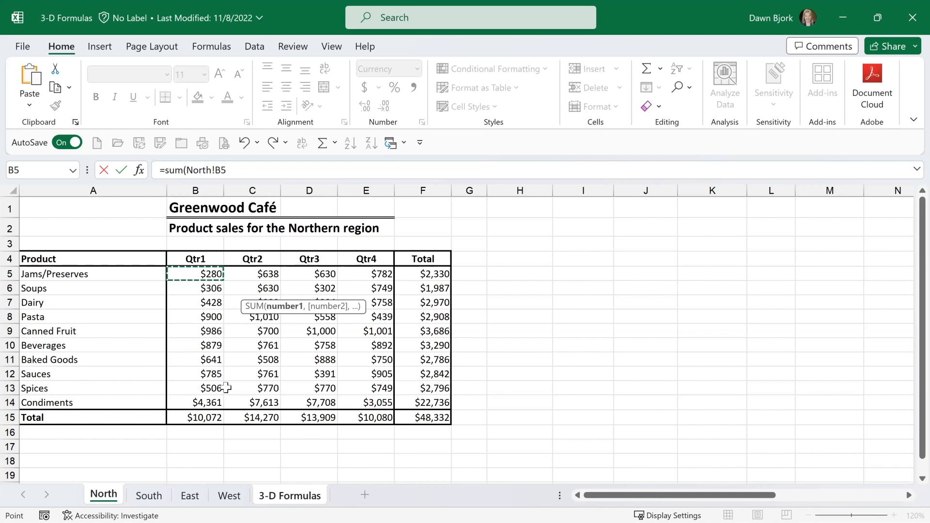
{"action": "left_click", "coordinate": [231, 498], "text": "shift"}
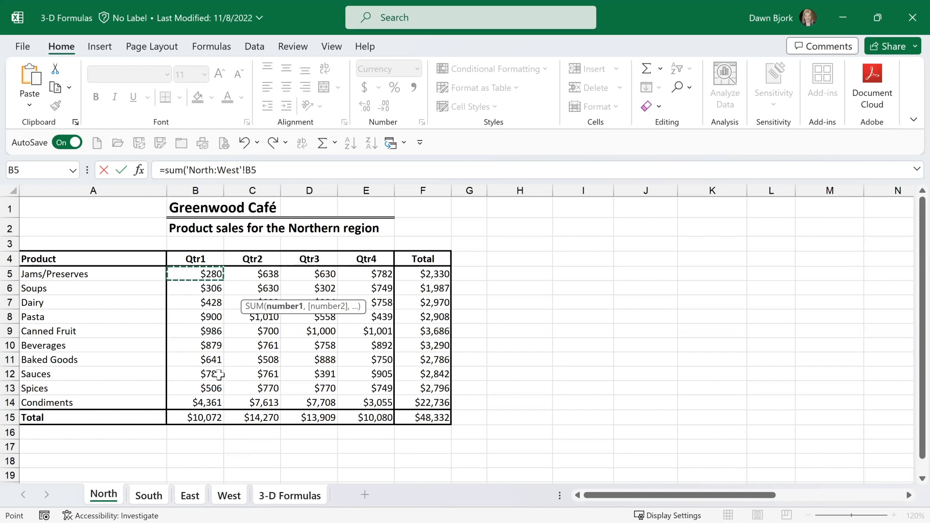
{"action": "key", "text": "Return"}
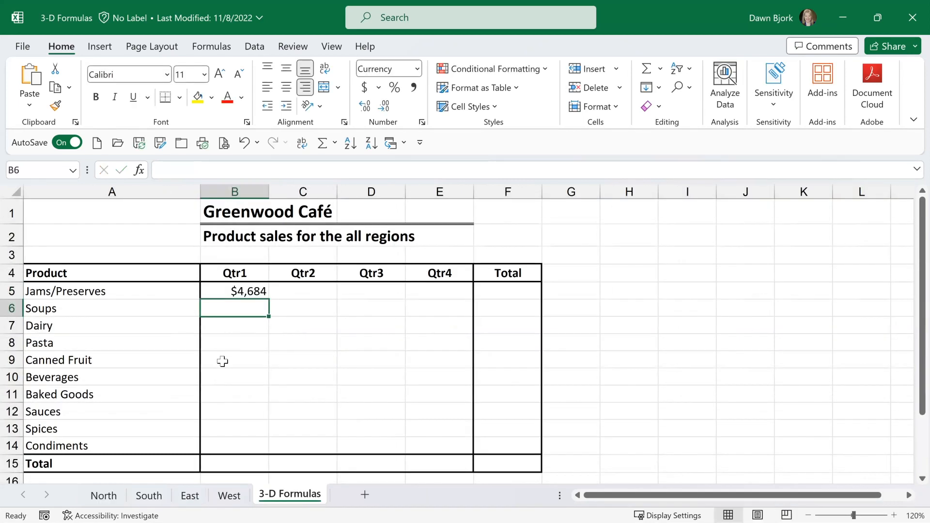
Inspect how the sheet range is written in the 3-D SUM formula in cell B5, keeping the formula.
{"action": "left_click", "coordinate": [227, 292]}
{"action": "key", "text": "F2"}
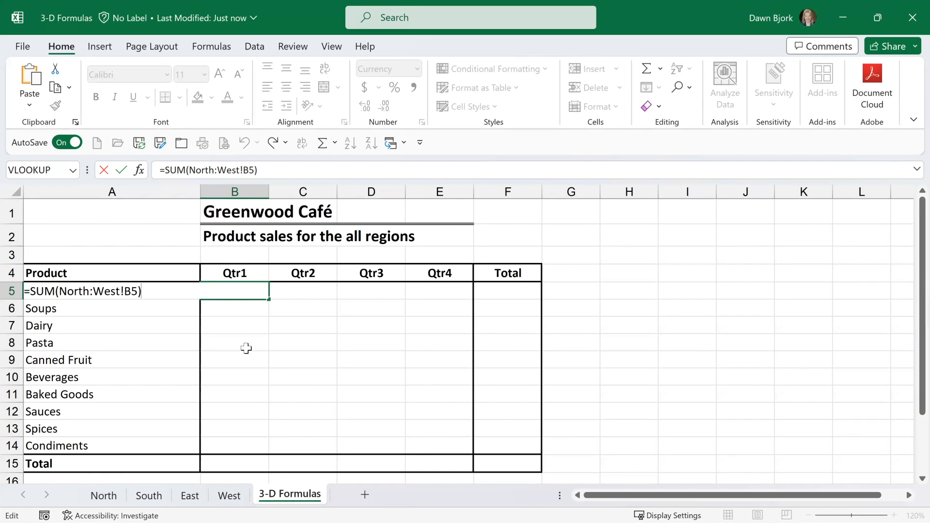
{"action": "key", "text": "Return"}
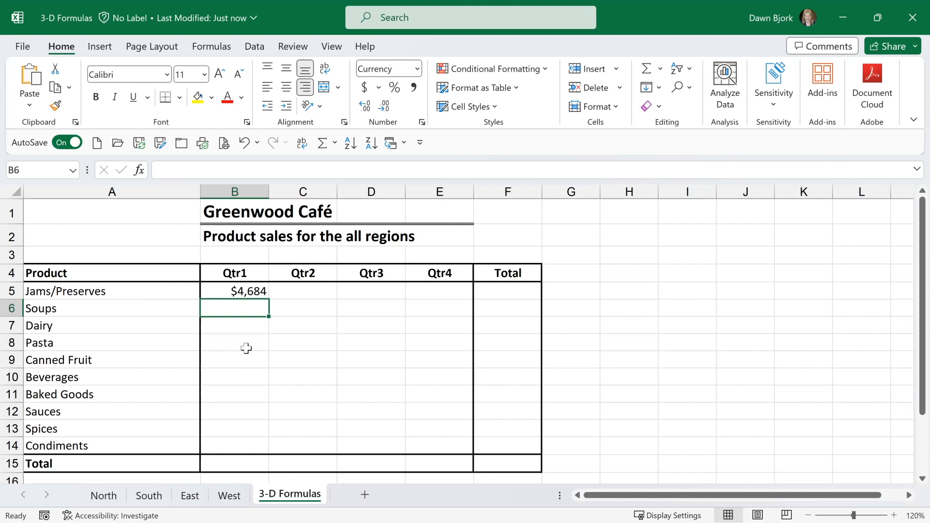
Fill the 3-D SUM formula from B5 across the range B5:E14 and check the copied formula in E10.
{"action": "left_click", "coordinate": [255, 288]}
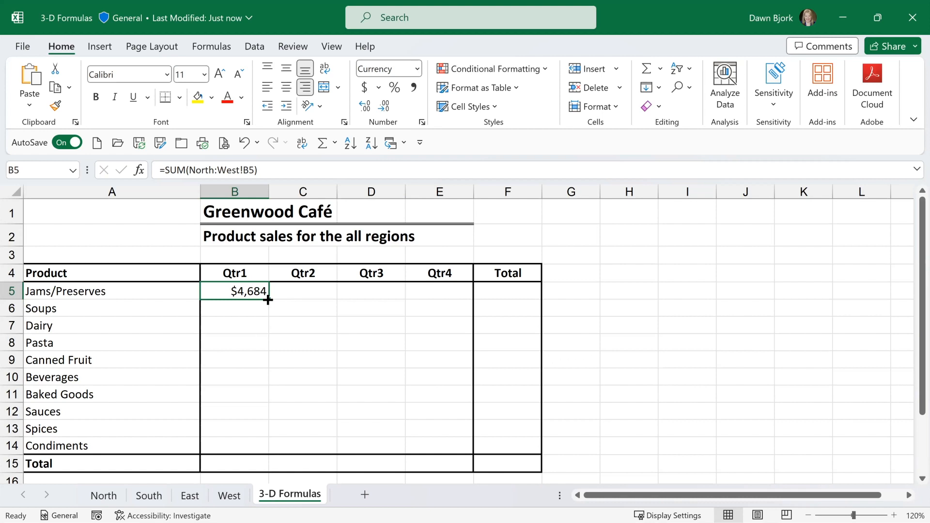
{"action": "left_click_drag", "start_coordinate": [268, 301], "coordinate": [452, 455]}
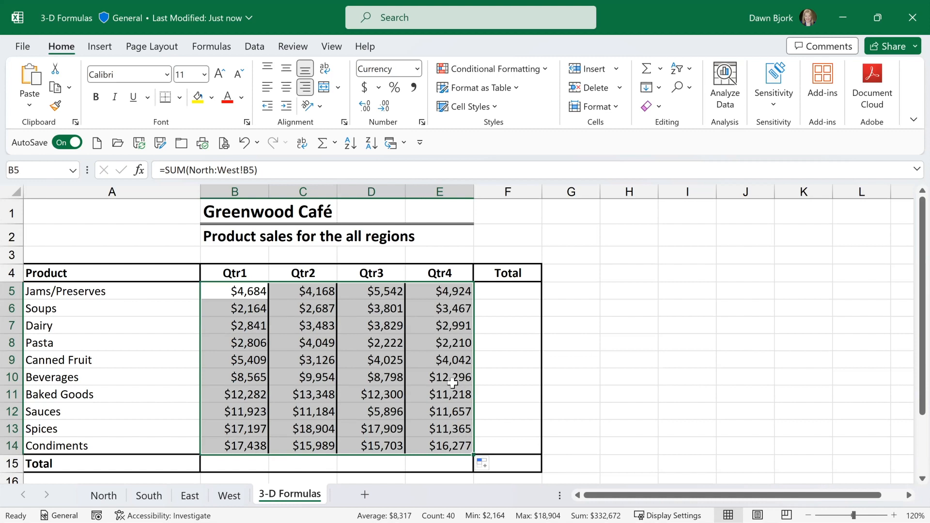
{"action": "double_click", "coordinate": [443, 377]}
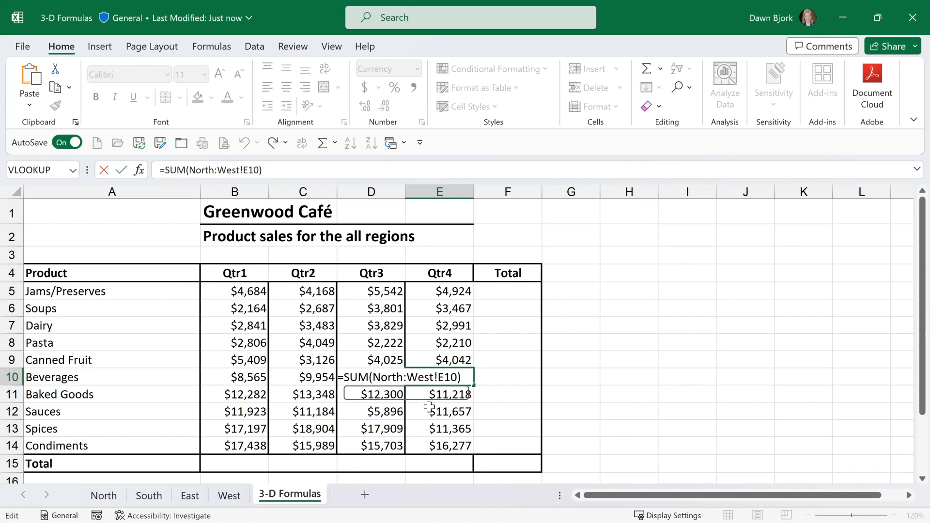
{"action": "key", "text": "ctrl+Return"}
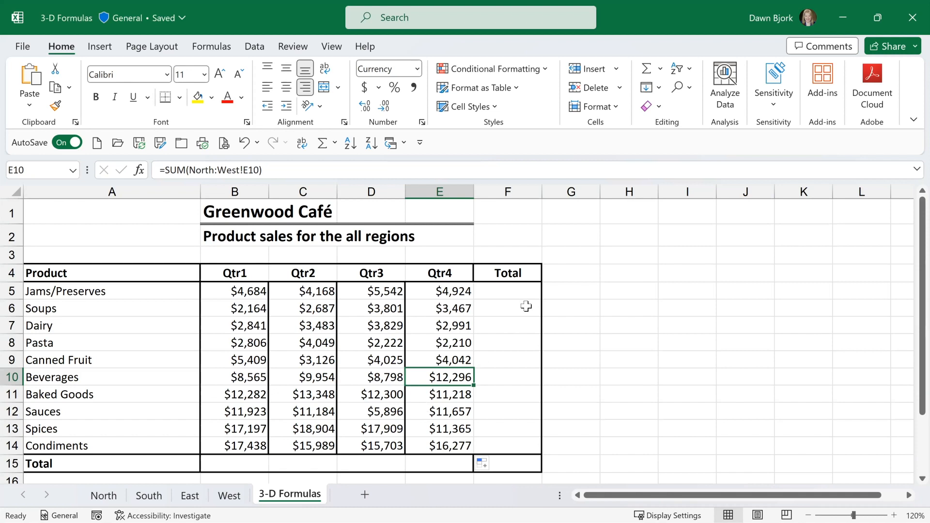
Add AutoSum totals for every product in column F and every quarter in row 15, using the range B5:F15.
{"action": "left_click", "coordinate": [518, 287]}
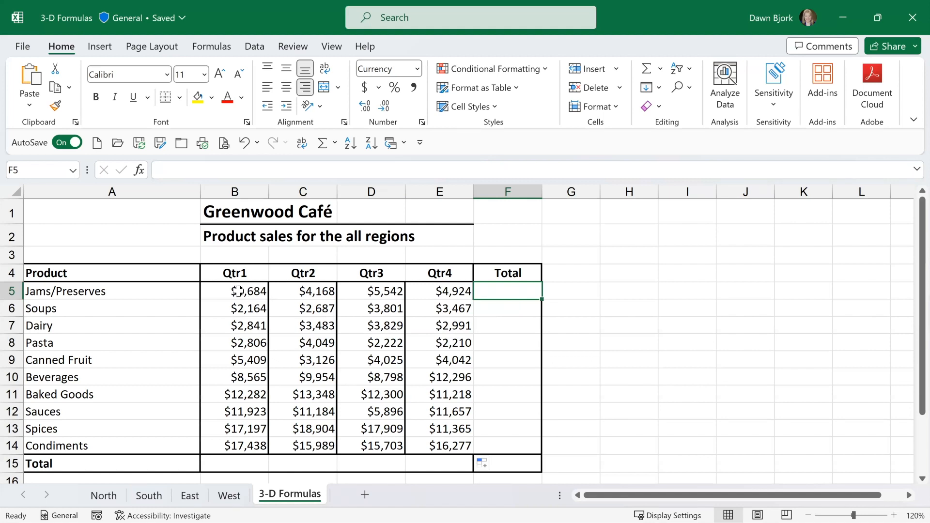
{"action": "left_click_drag", "start_coordinate": [237, 291], "coordinate": [490, 460]}
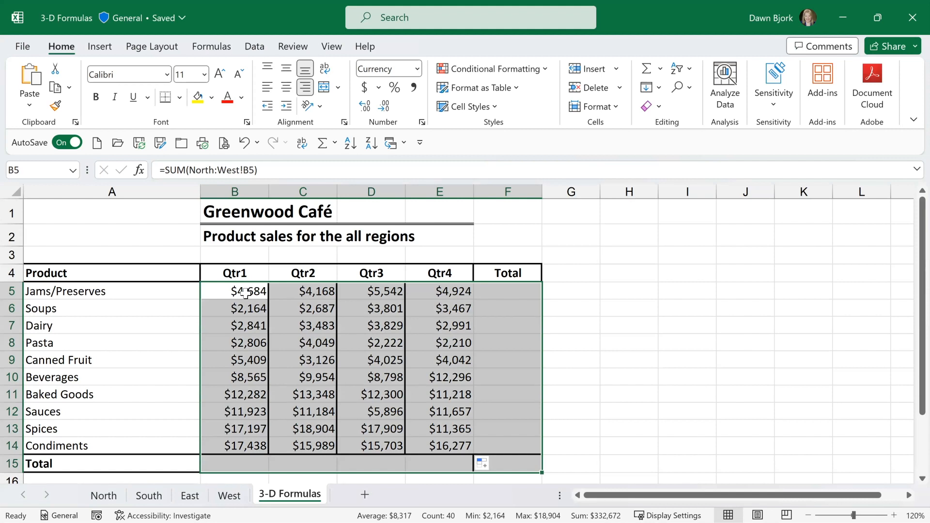
{"action": "key", "text": "alt+equal"}
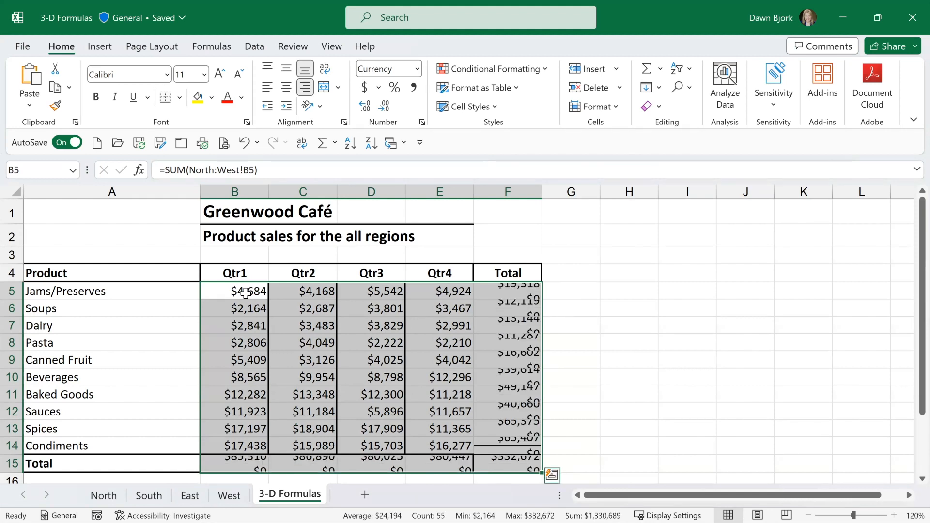
Inspect the SUM formulas behind the Jams/Preserves and Dairy totals in F5 and F7 without changing them.
{"action": "left_click", "coordinate": [511, 291]}
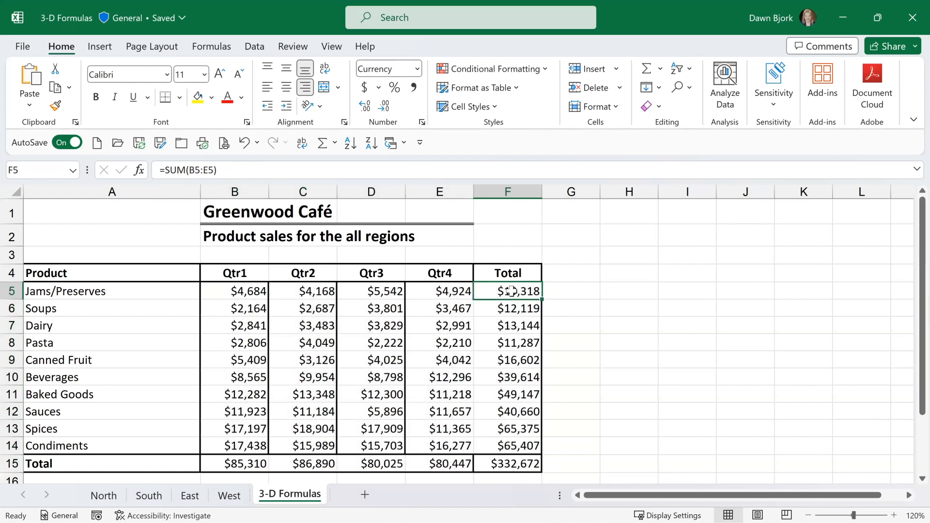
{"action": "double_click", "coordinate": [514, 326]}
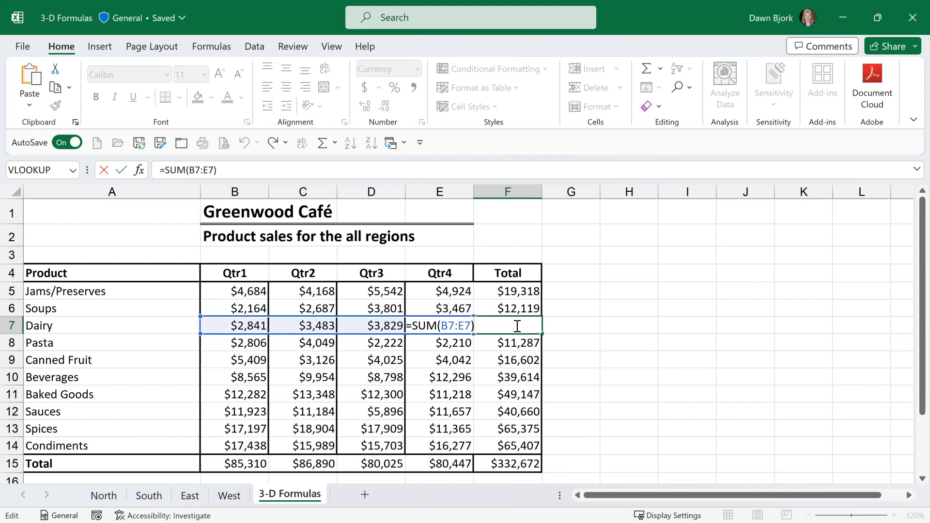
{"action": "key", "text": "Escape"}
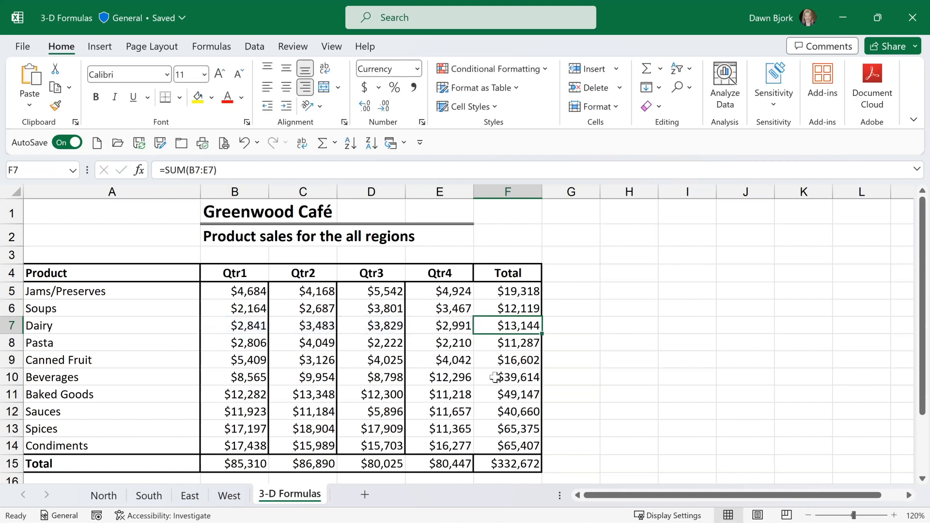
Move the South sheet after the 3-D Formulas sheet, outside the summed sheet range, and recheck the all-regions totals.
{"action": "scroll", "coordinate": [493, 378], "scroll_direction": "down", "scroll_amount": 1}
{"action": "scroll", "coordinate": [494, 378], "scroll_direction": "down", "scroll_amount": 1}
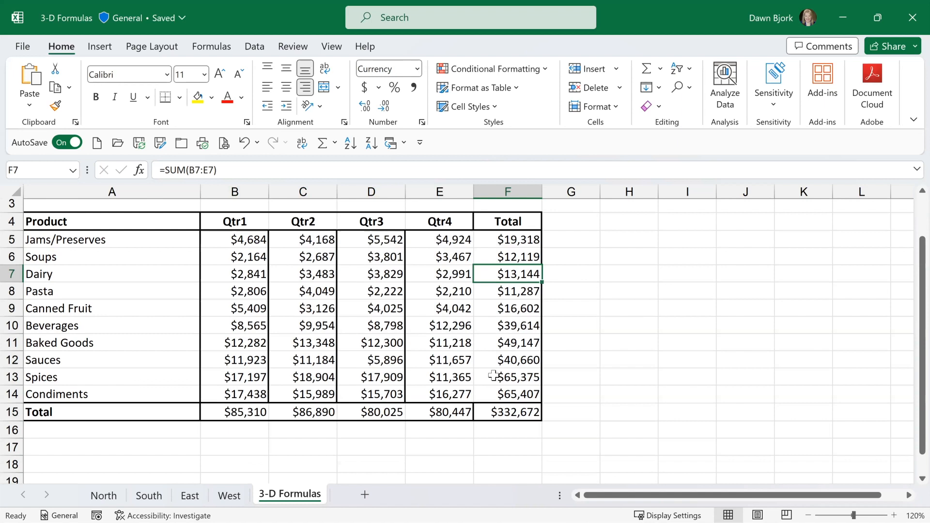
{"action": "scroll", "coordinate": [493, 375], "scroll_direction": "up", "scroll_amount": 2}
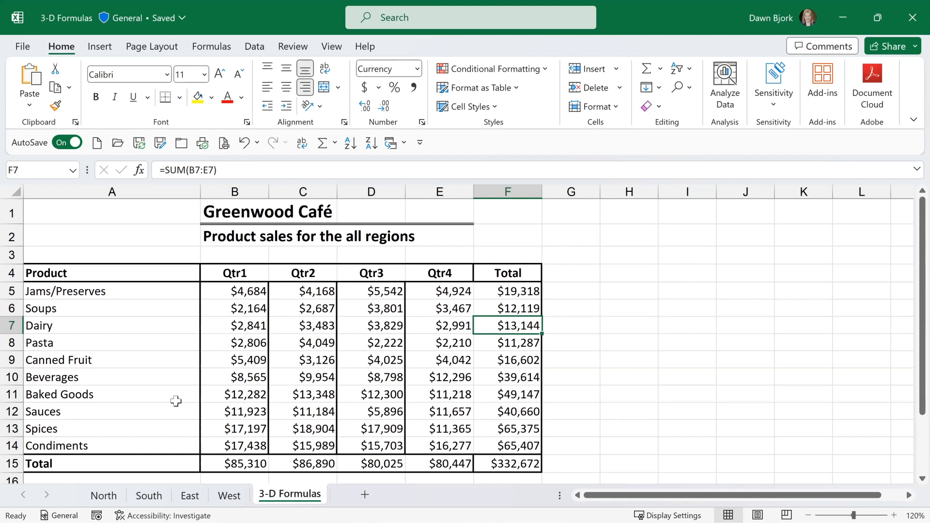
{"action": "left_click", "coordinate": [507, 290]}
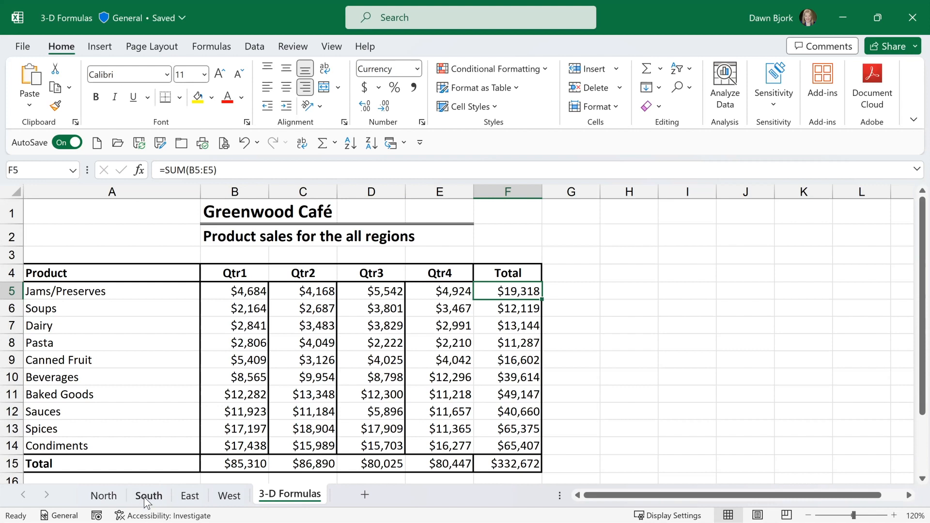
{"action": "left_click_drag", "start_coordinate": [144, 502], "coordinate": [339, 502]}
{"action": "left_click", "coordinate": [252, 497]}
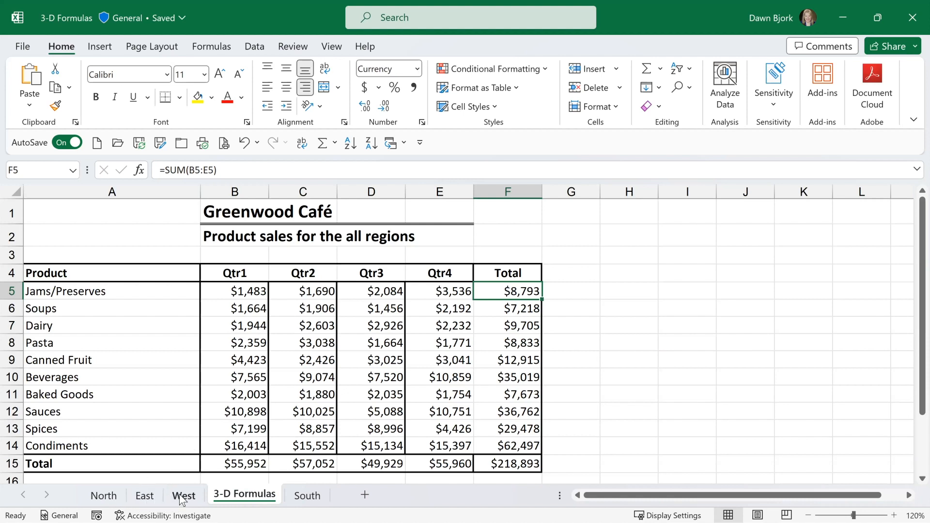
Move the South sheet back inside the 3-D range, between East and West, and view the East sheet.
{"action": "left_click", "coordinate": [310, 496]}
{"action": "left_click_drag", "start_coordinate": [245, 496], "coordinate": [177, 499]}
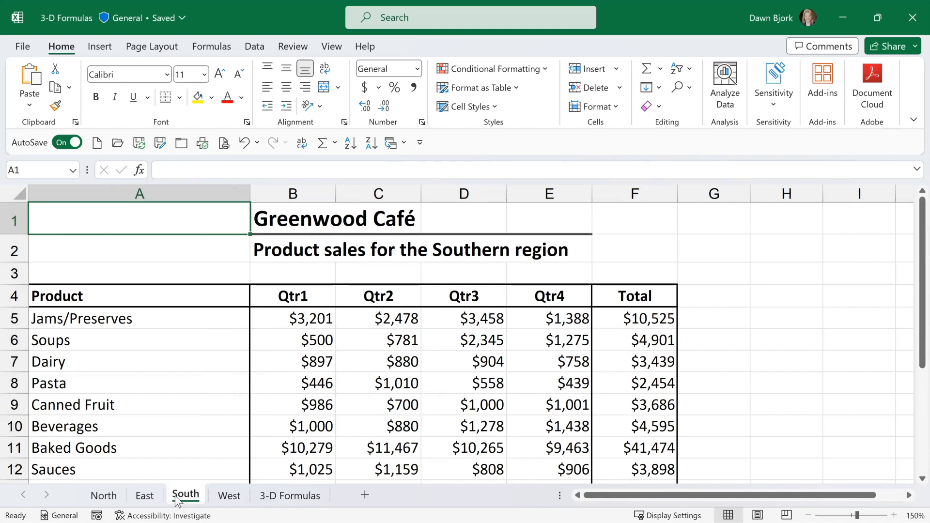
{"action": "left_click", "coordinate": [146, 496]}
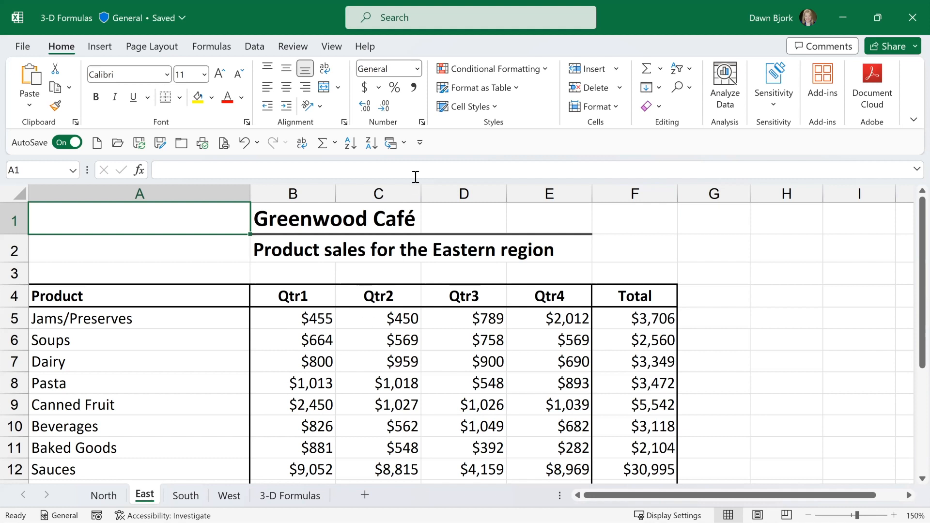
Switch from the 3-D Formulas workbook to the Sales Summary workbook.
{"action": "left_click", "coordinate": [404, 144]}
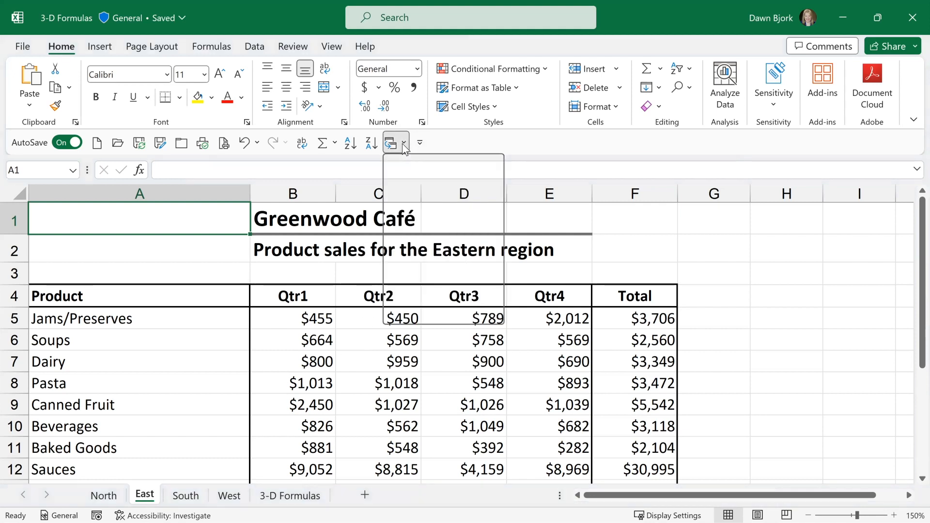
{"action": "left_click", "coordinate": [410, 201]}
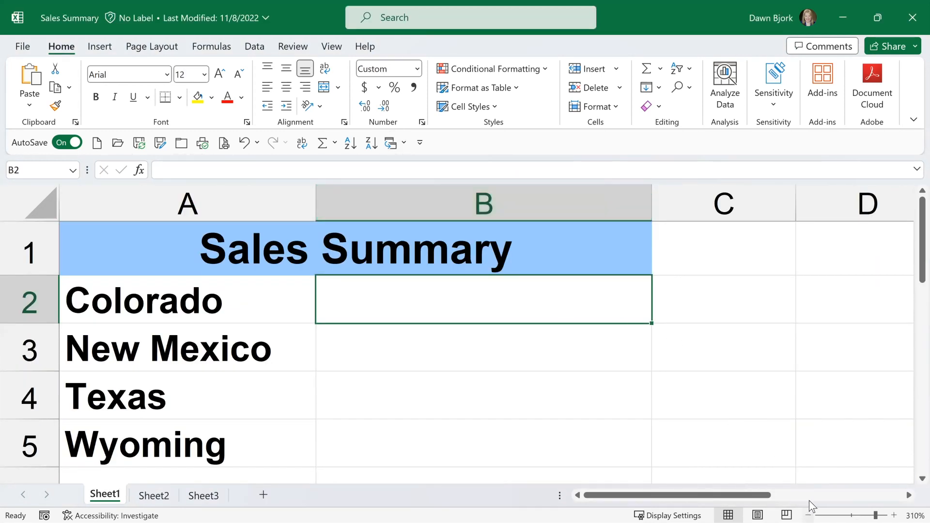
{"action": "left_click", "coordinate": [808, 514]}
{"action": "left_click", "coordinate": [808, 514]}
{"action": "left_click", "coordinate": [808, 514]}
{"action": "left_click", "coordinate": [809, 515]}
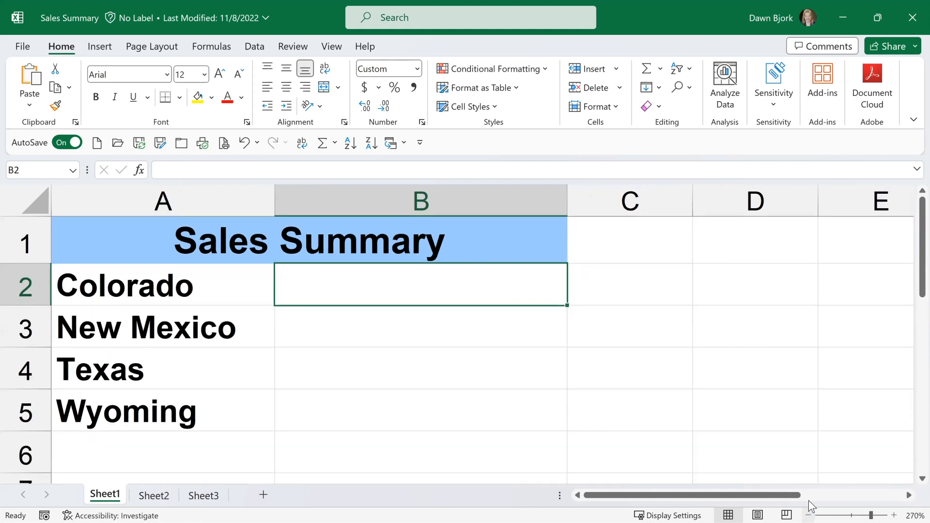
{"action": "left_click", "coordinate": [809, 514]}
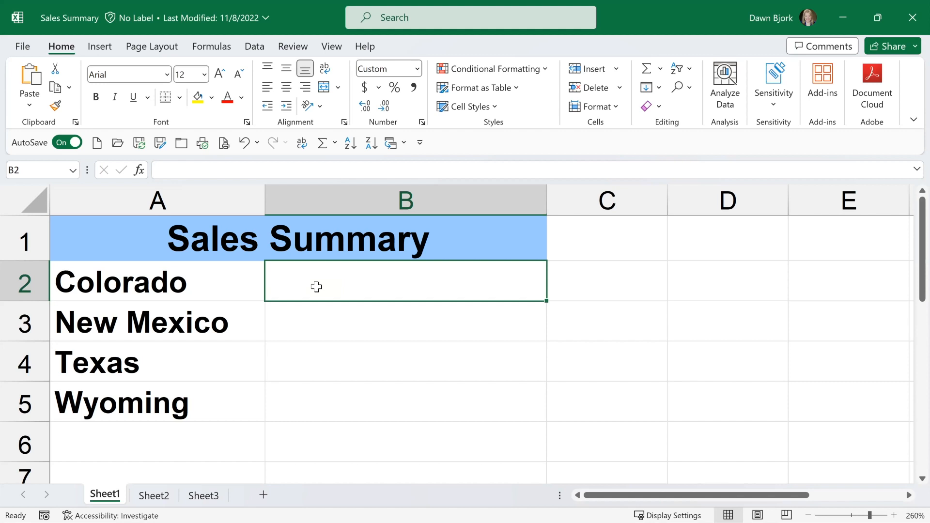
Examine the list of open workbooks offered by Switch Windows while staying in Sales Summary.
{"action": "left_click", "coordinate": [405, 144]}
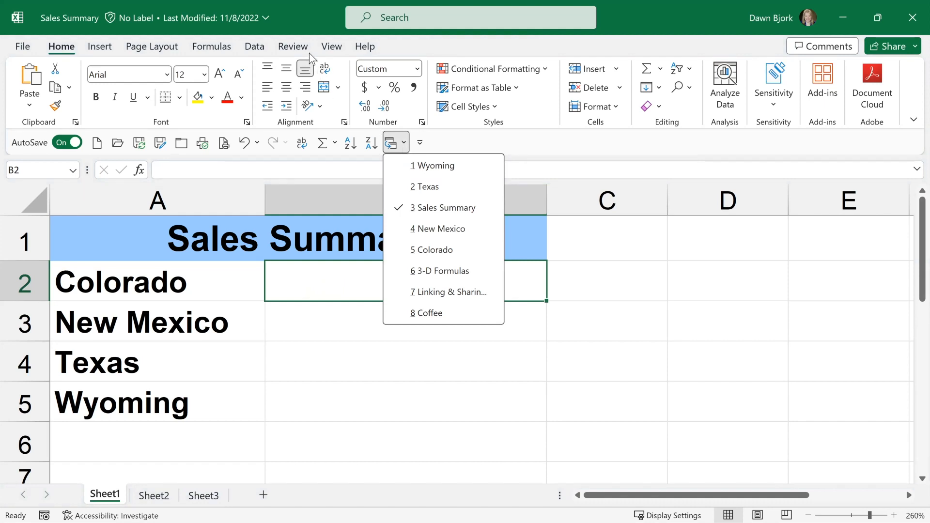
{"action": "left_click", "coordinate": [331, 50]}
{"action": "left_click", "coordinate": [333, 51]}
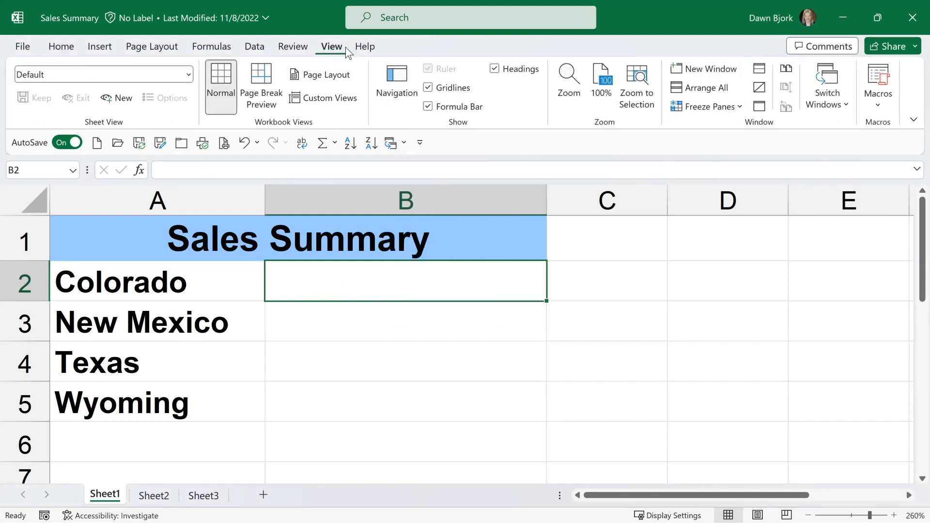
{"action": "left_click", "coordinate": [829, 104]}
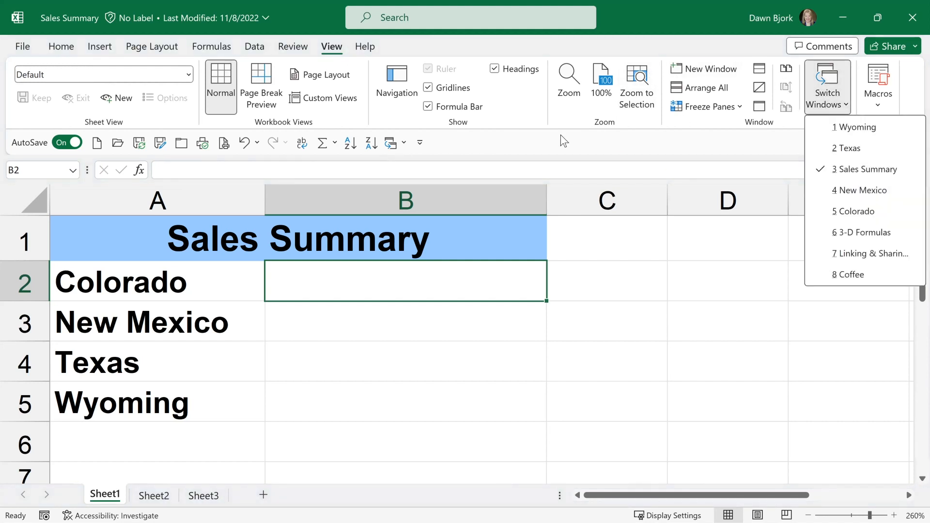
{"action": "left_click", "coordinate": [404, 142]}
{"action": "left_click", "coordinate": [404, 141]}
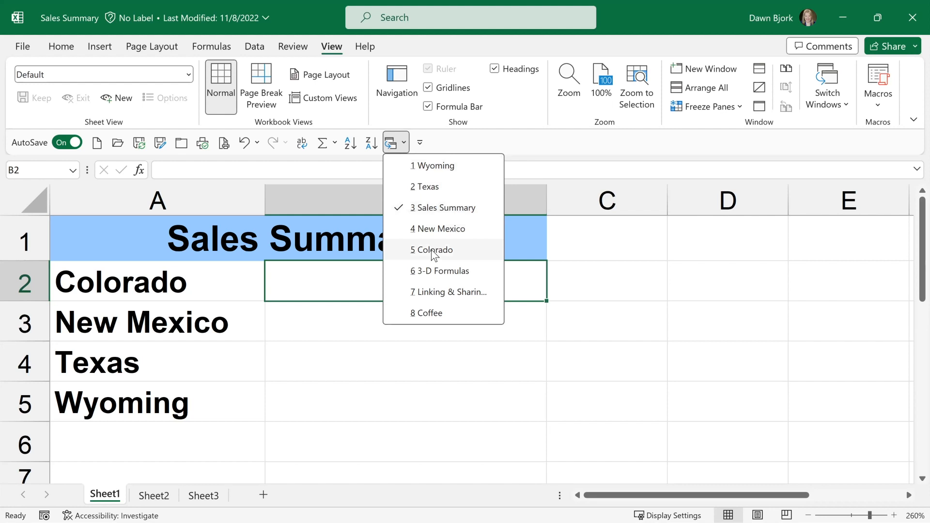
{"action": "left_click", "coordinate": [538, 139]}
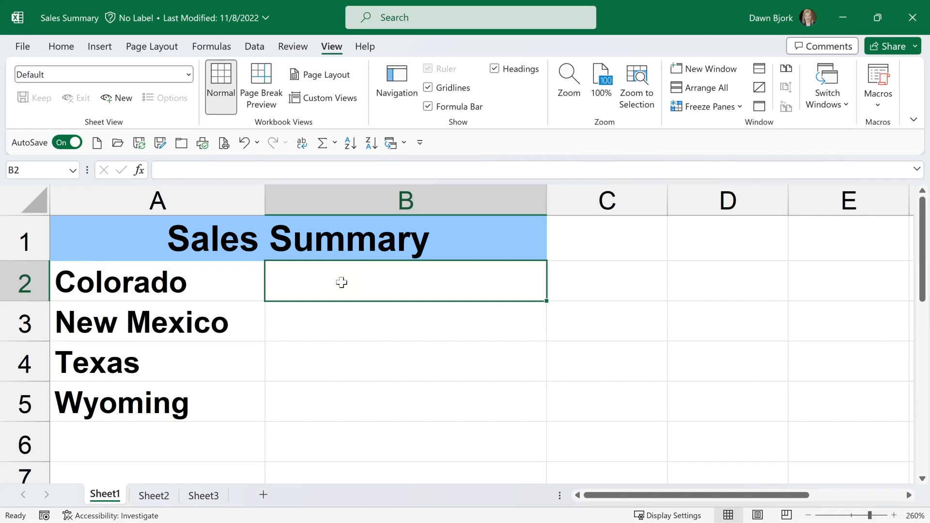
Link Colorado's sales in B2 to cell $I$7 on Sheet1 of the Colorado workbook and inspect the external reference.
{"action": "type", "text": "="}
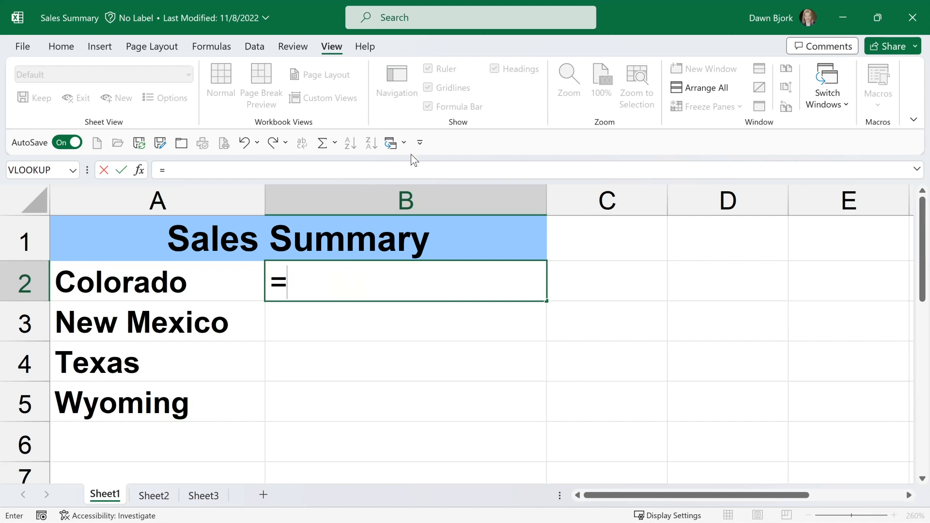
{"action": "left_click", "coordinate": [404, 142]}
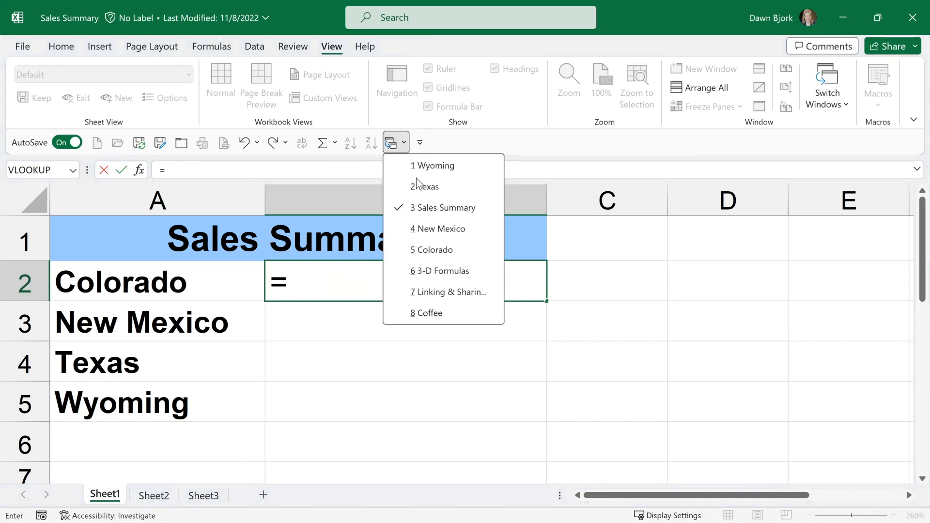
{"action": "left_click", "coordinate": [431, 250]}
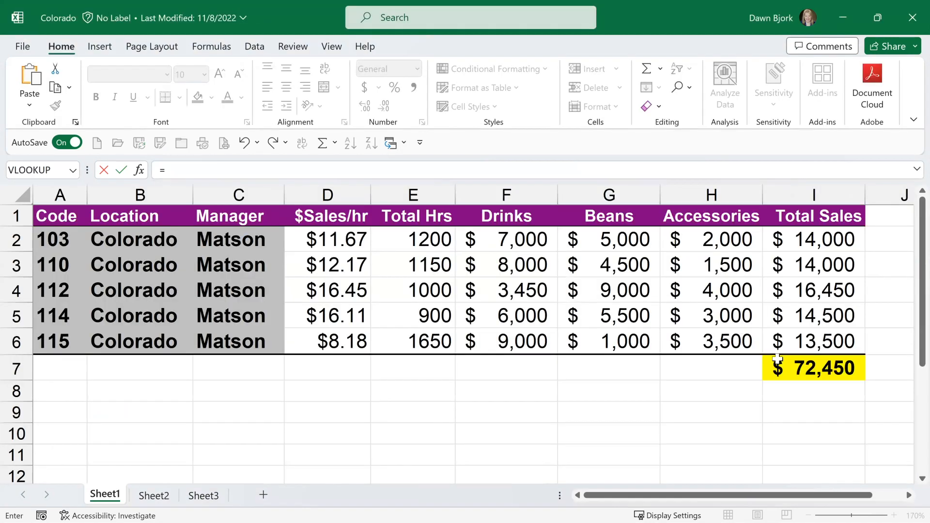
{"action": "left_click", "coordinate": [804, 366]}
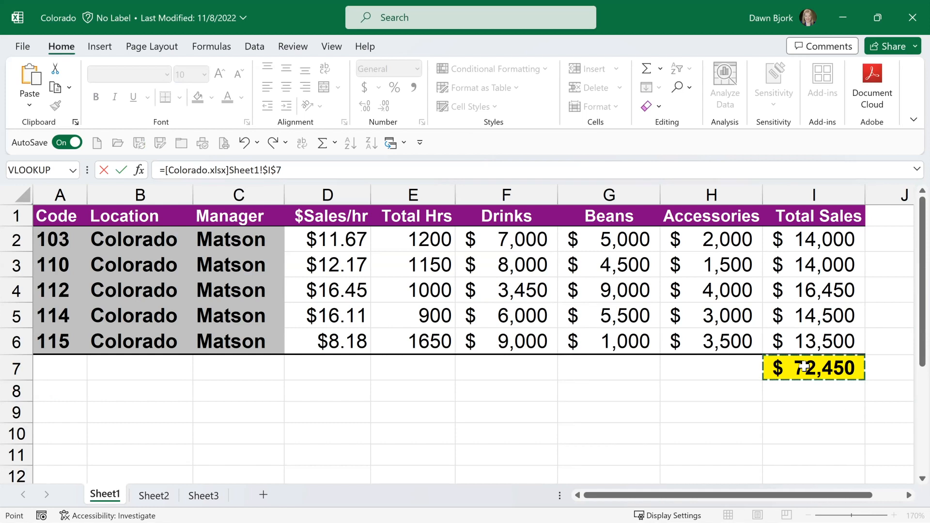
{"action": "key", "text": "Return"}
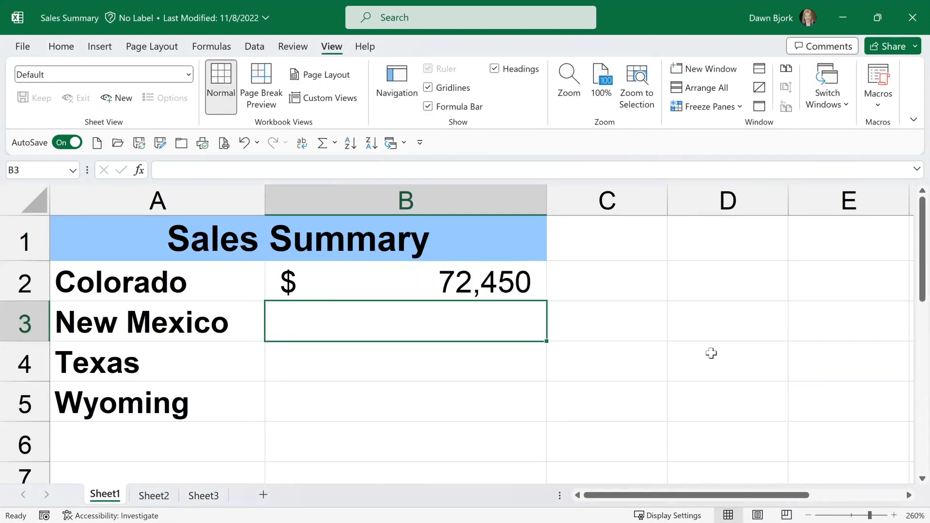
{"action": "left_click", "coordinate": [409, 281]}
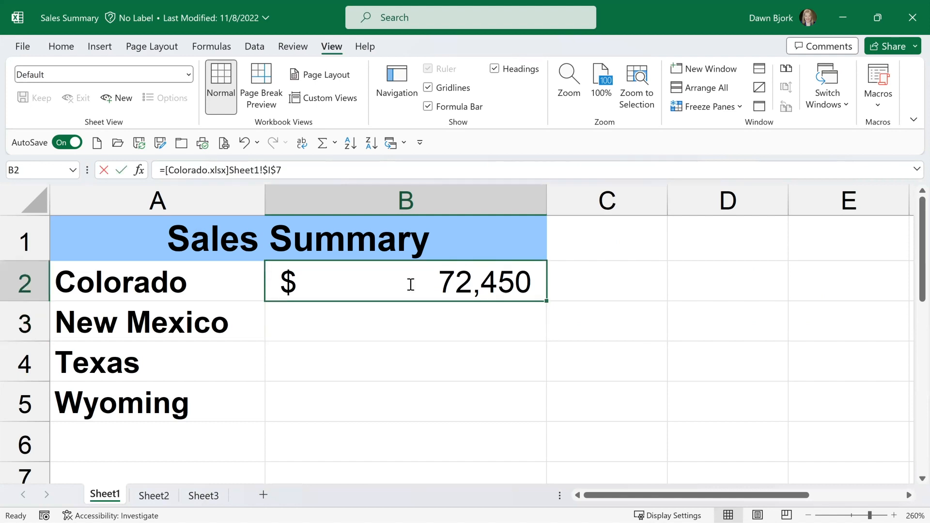
{"action": "double_click", "coordinate": [409, 281]}
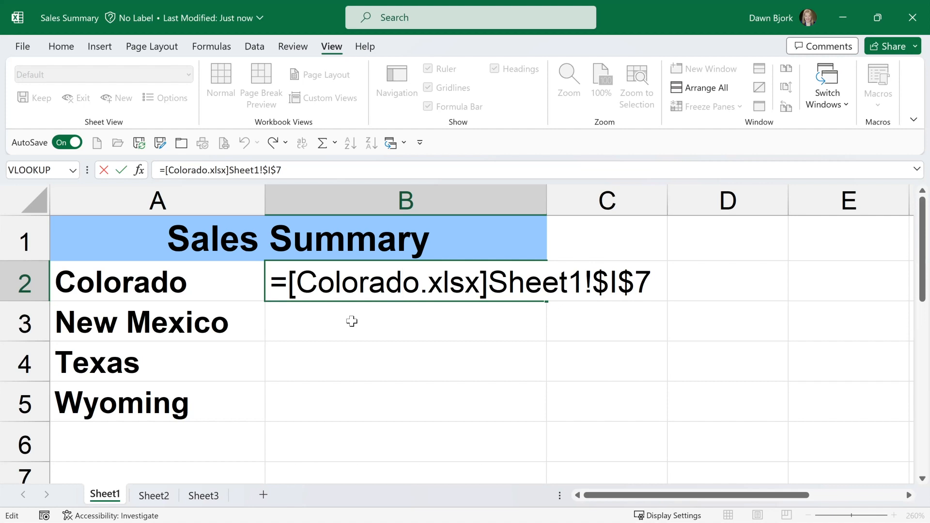
{"action": "key", "text": "Return"}
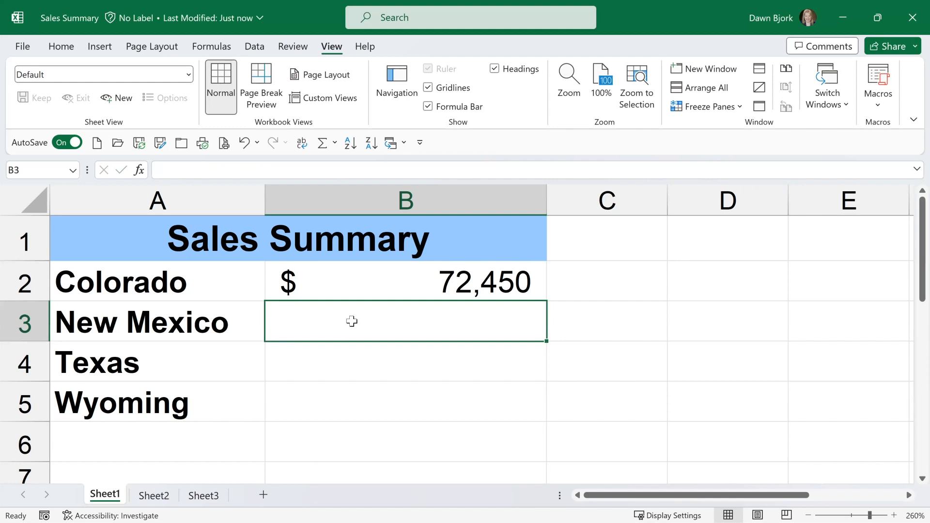
Link New Mexico's sales in B3 to cell $I$7 on Sheet1 of the New Mexico workbook and inspect the external reference.
{"action": "type", "text": "="}
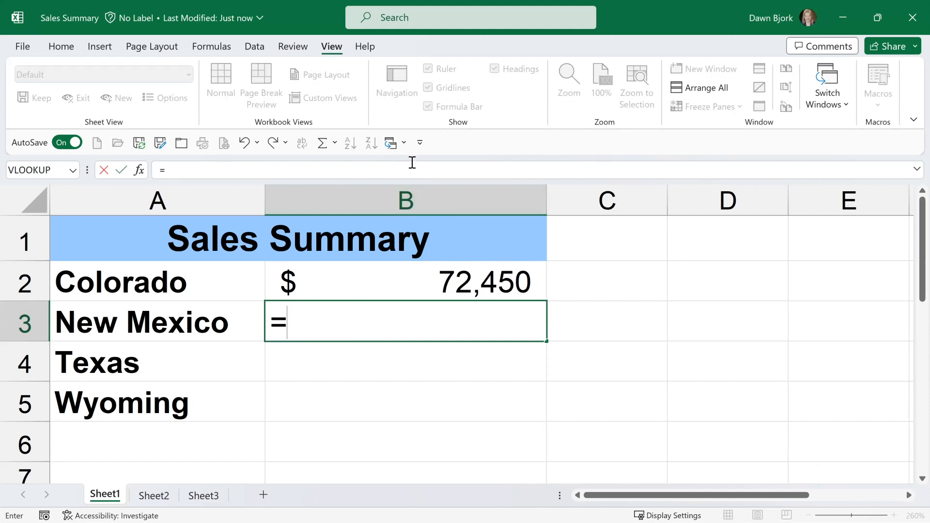
{"action": "left_click", "coordinate": [403, 145]}
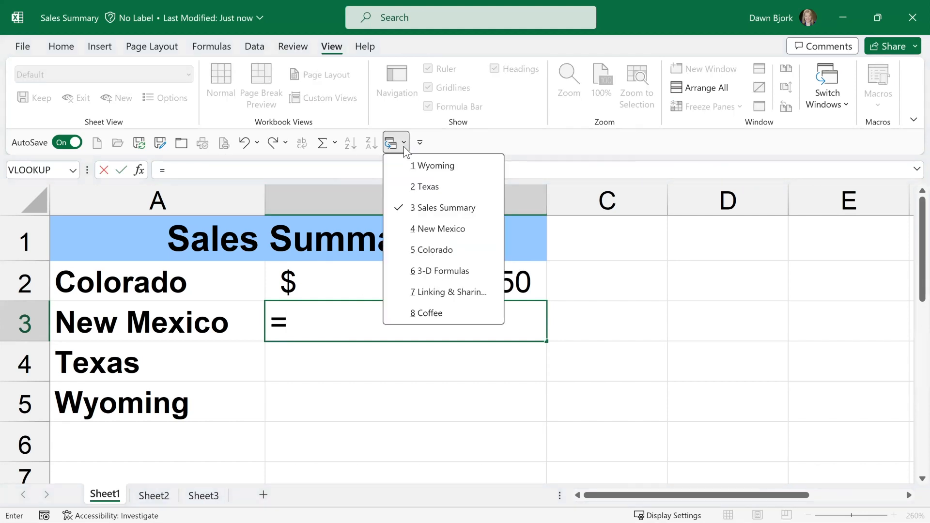
{"action": "left_click", "coordinate": [437, 229]}
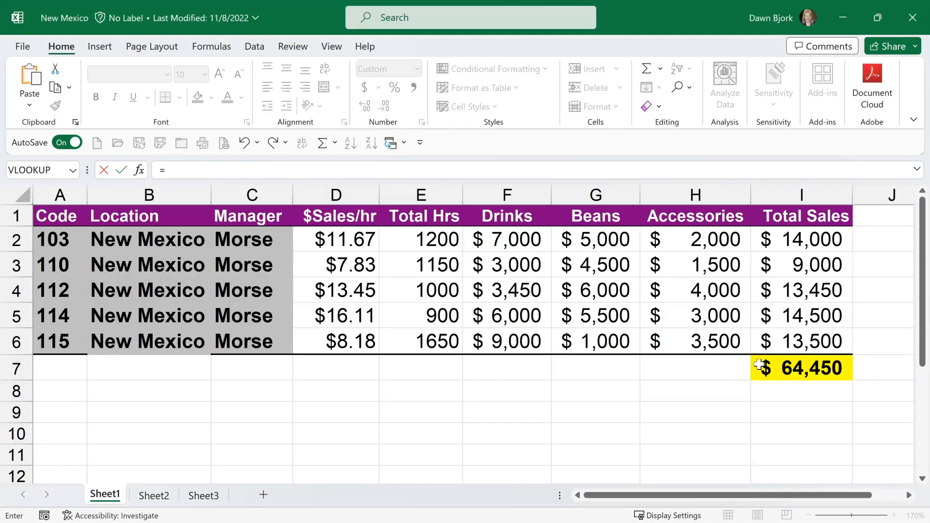
{"action": "left_click", "coordinate": [759, 364]}
{"action": "key", "text": "ctrl+Tab"}
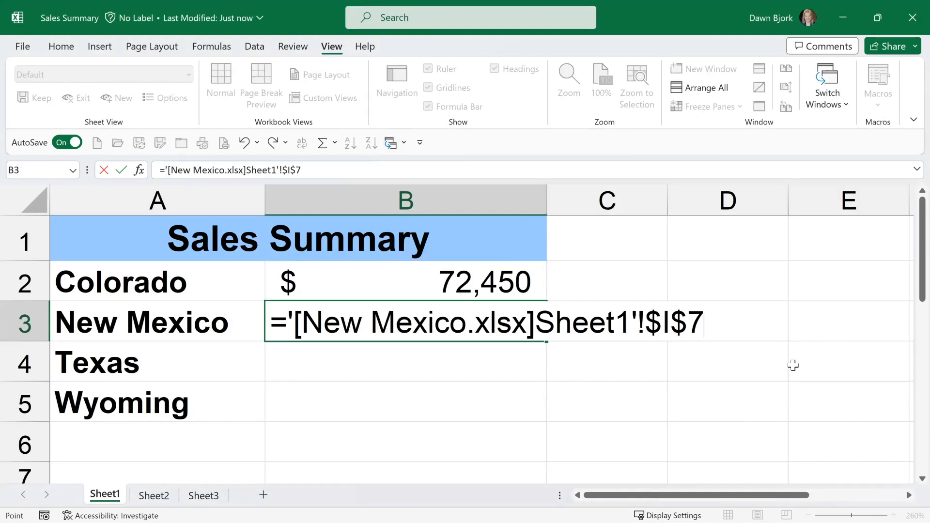
{"action": "key", "text": "Return"}
{"action": "left_click", "coordinate": [481, 324]}
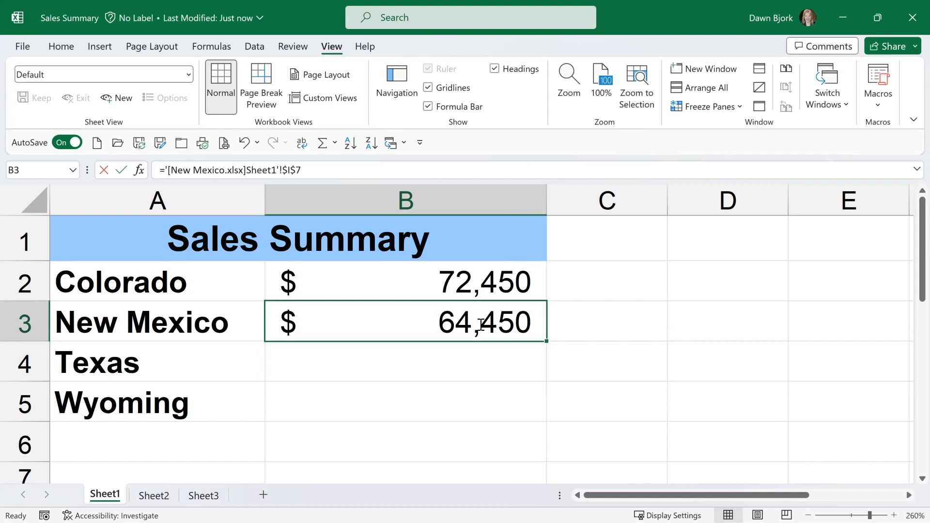
{"action": "double_click", "coordinate": [480, 324]}
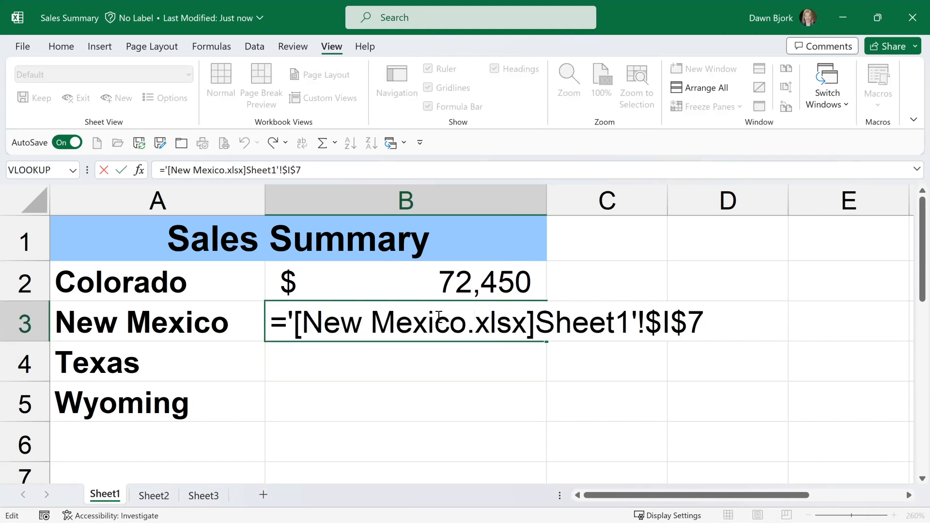
{"action": "key", "text": "Escape"}
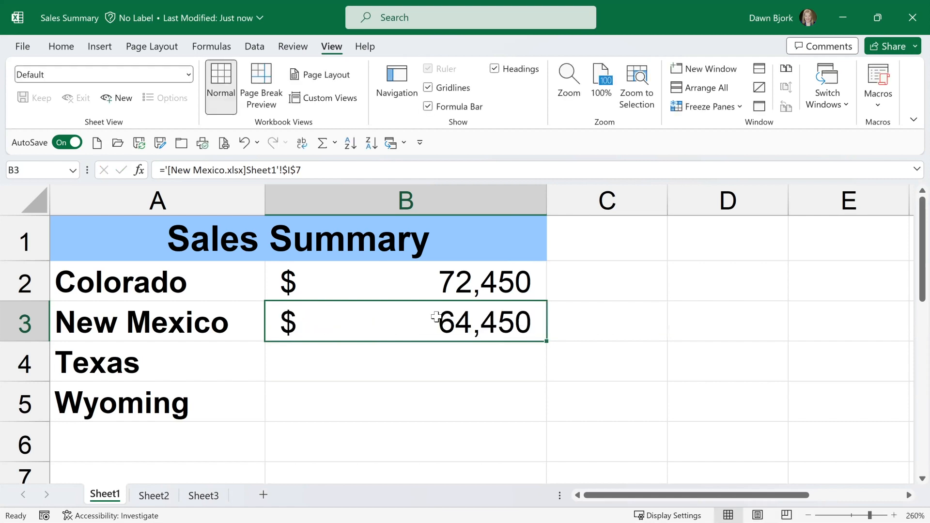
Enter a SUM formula in B4 that totals cells $I$2:$I$6 on Sheet1 of the Texas workbook.
{"action": "left_click", "coordinate": [422, 362]}
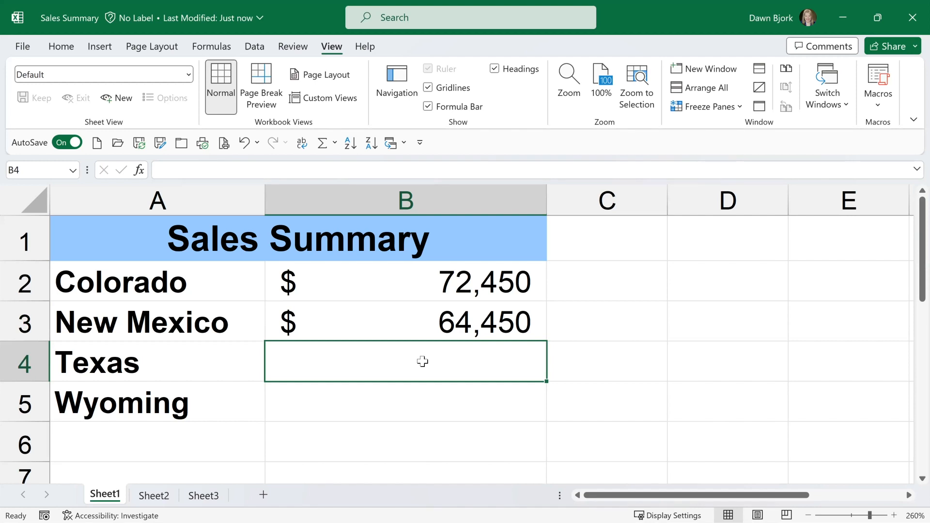
{"action": "type", "text": "="}
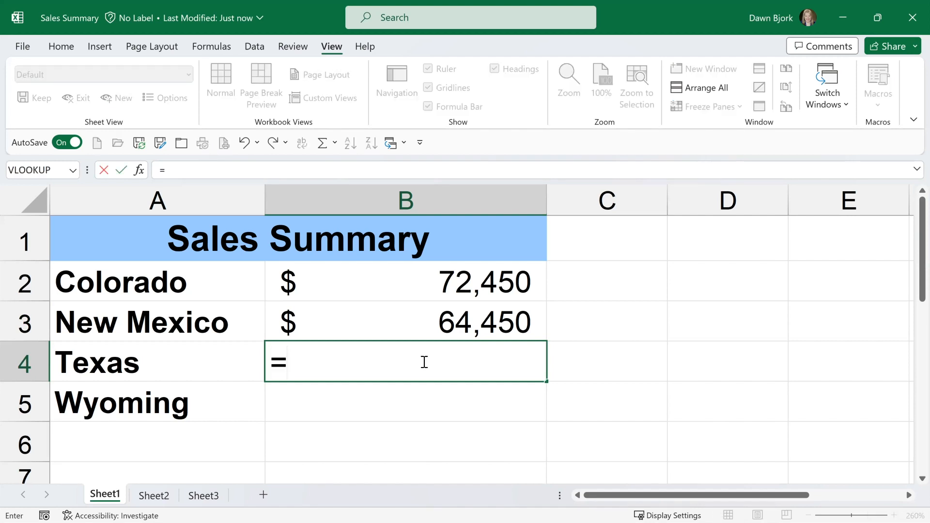
{"action": "type", "text": "sum("}
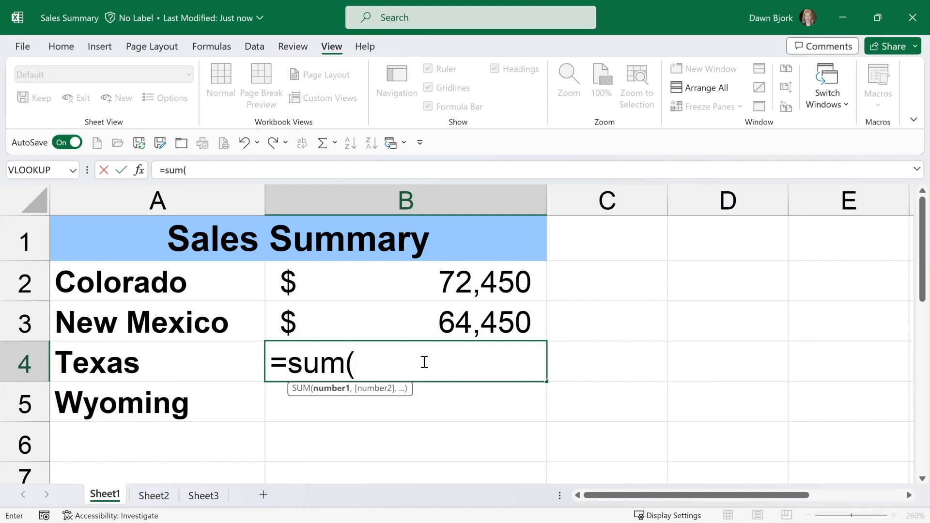
{"action": "left_click", "coordinate": [404, 138]}
{"action": "left_click", "coordinate": [428, 187]}
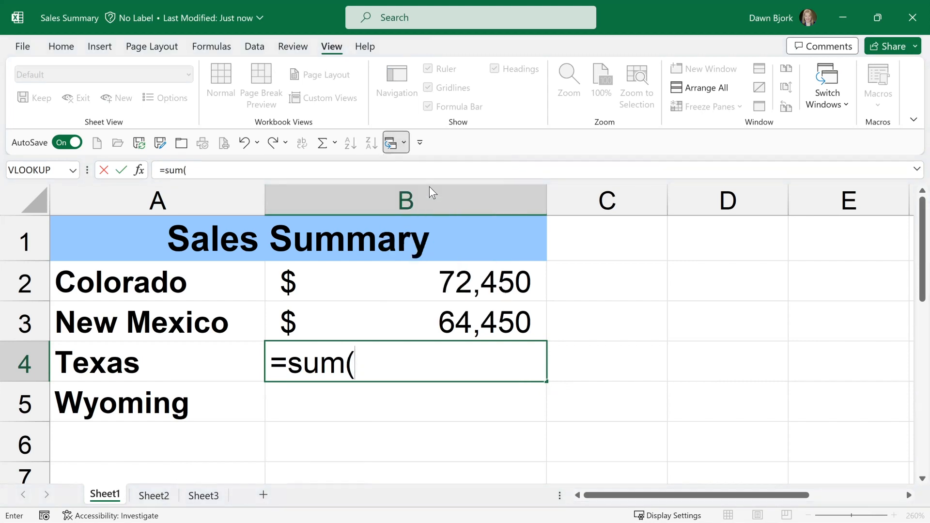
{"action": "left_click_drag", "start_coordinate": [768, 249], "coordinate": [774, 335]}
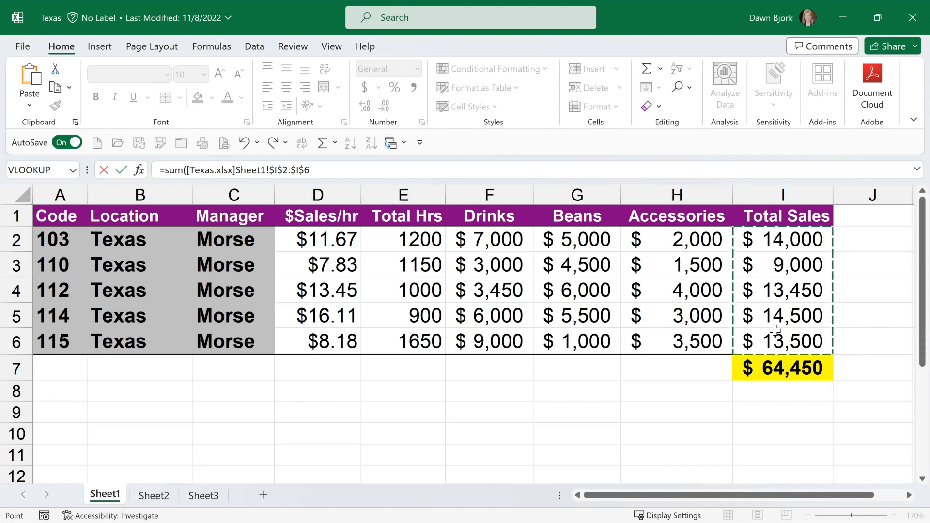
{"action": "key", "text": "Return"}
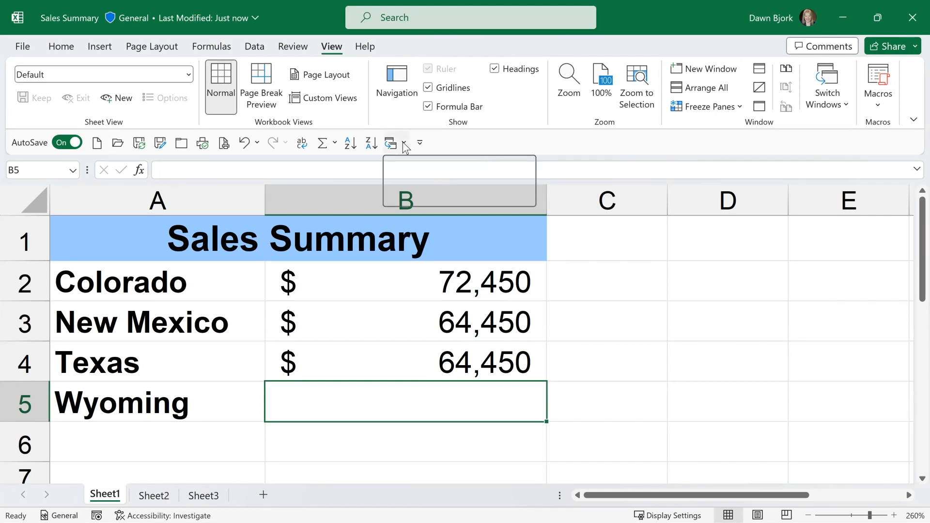
Copy total sales cell I9 in the Wyoming workbook, paste it as a link into B5 of Sales Summary, and inspect the external reference.
{"action": "left_click", "coordinate": [402, 142]}
{"action": "left_click", "coordinate": [421, 166]}
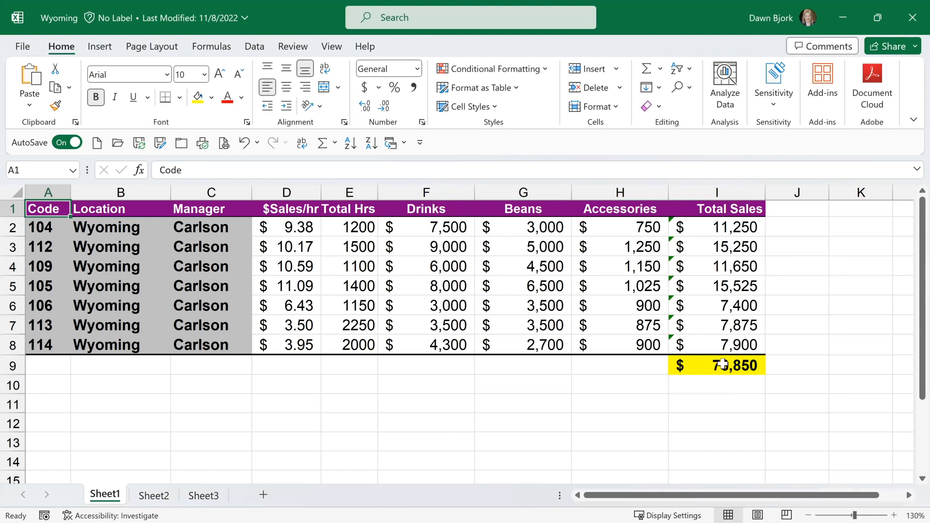
{"action": "left_click", "coordinate": [722, 366]}
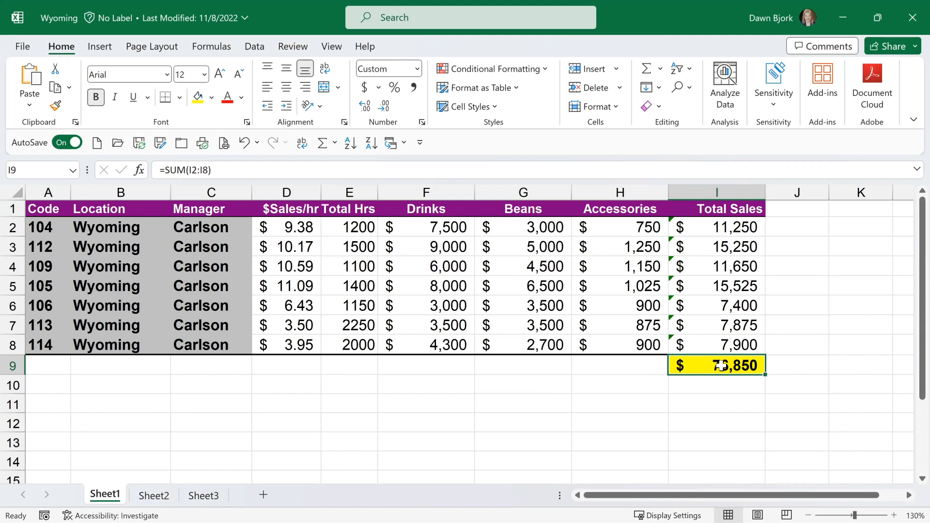
{"action": "key", "text": "ctrl+c"}
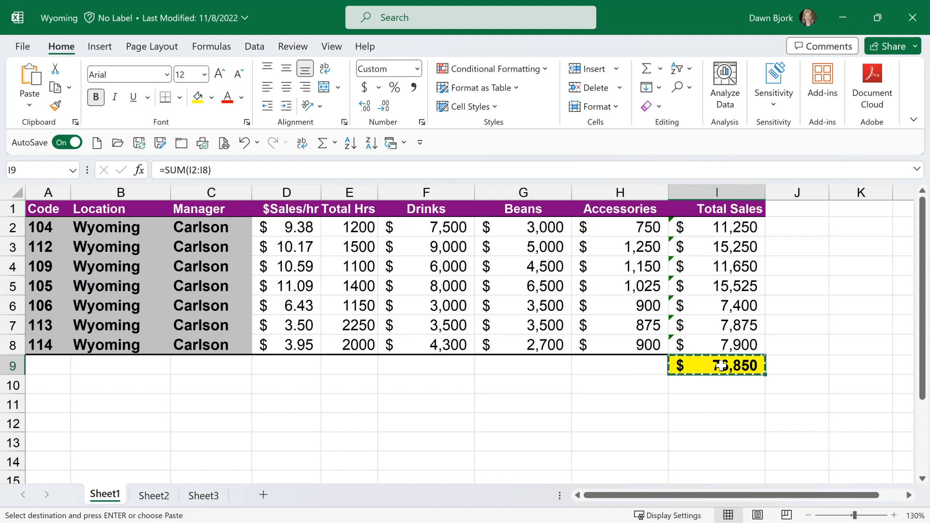
{"action": "left_click", "coordinate": [405, 142]}
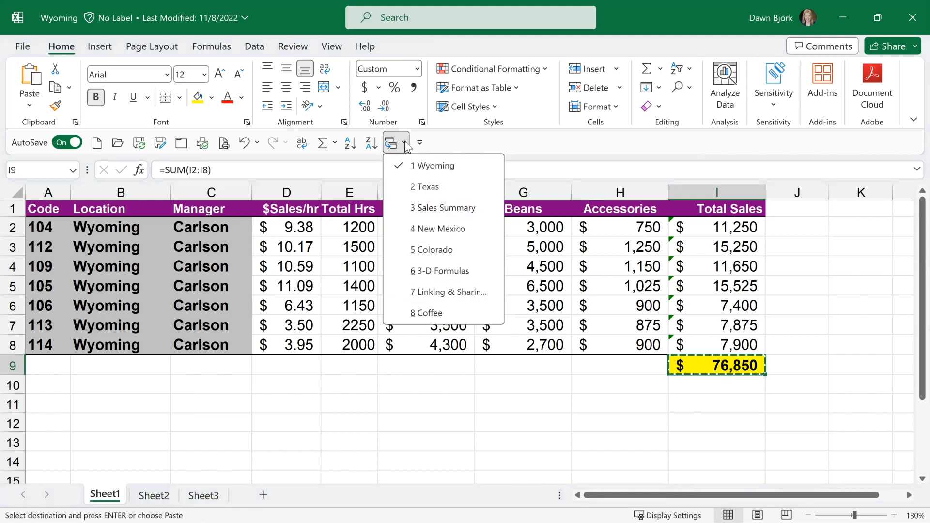
{"action": "left_click", "coordinate": [420, 208]}
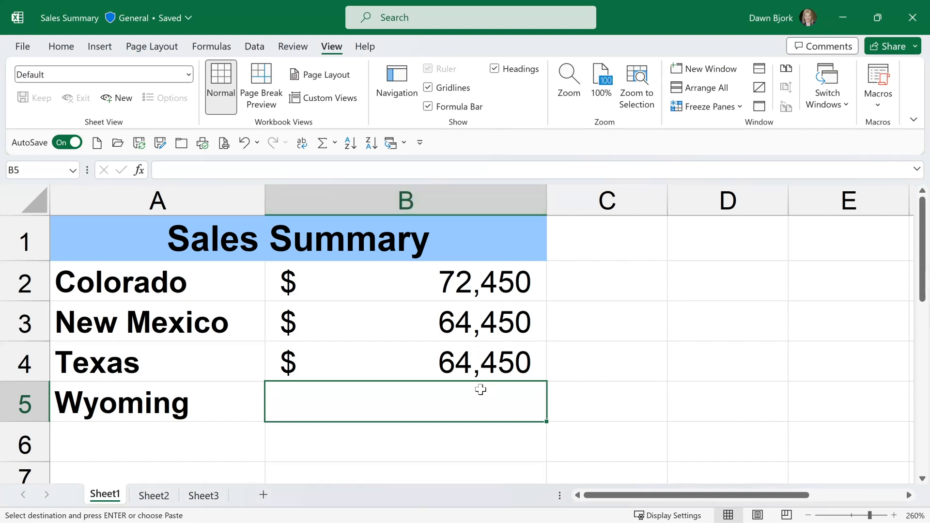
{"action": "right_click", "coordinate": [434, 398]}
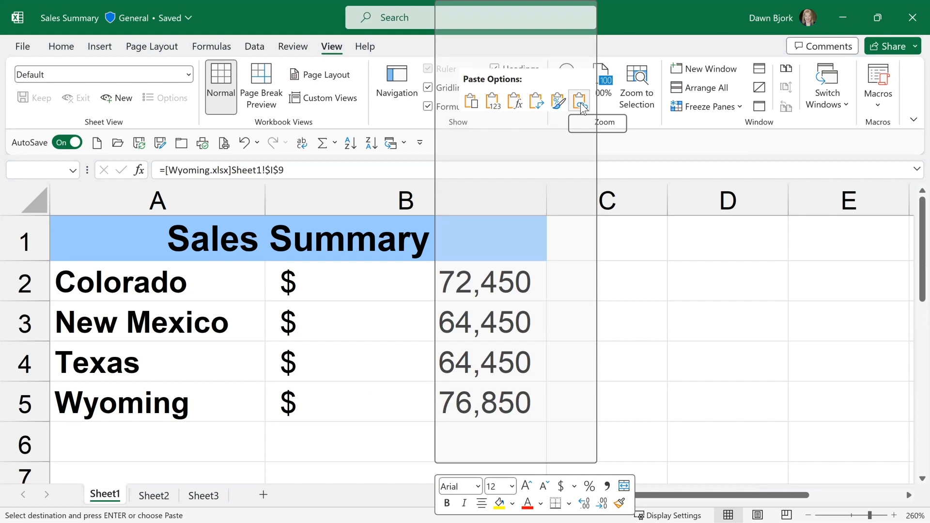
{"action": "left_click", "coordinate": [581, 103]}
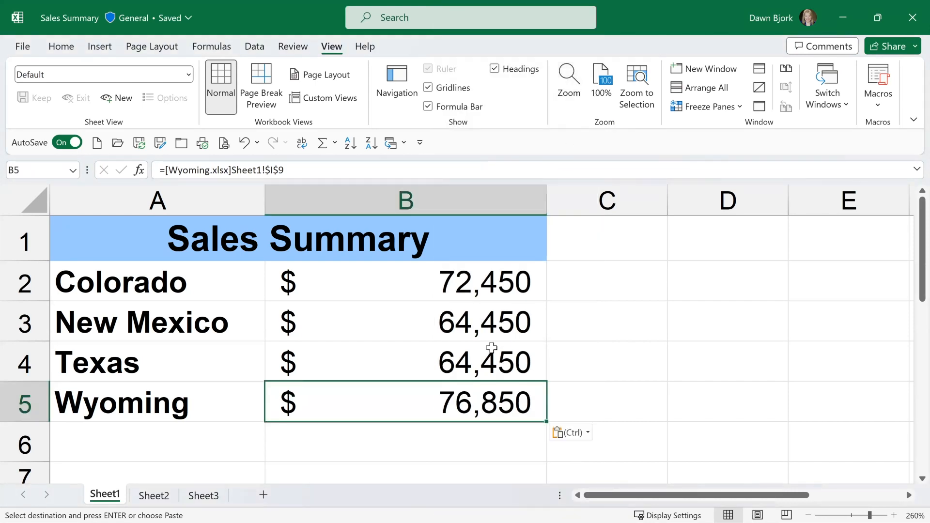
{"action": "double_click", "coordinate": [425, 395]}
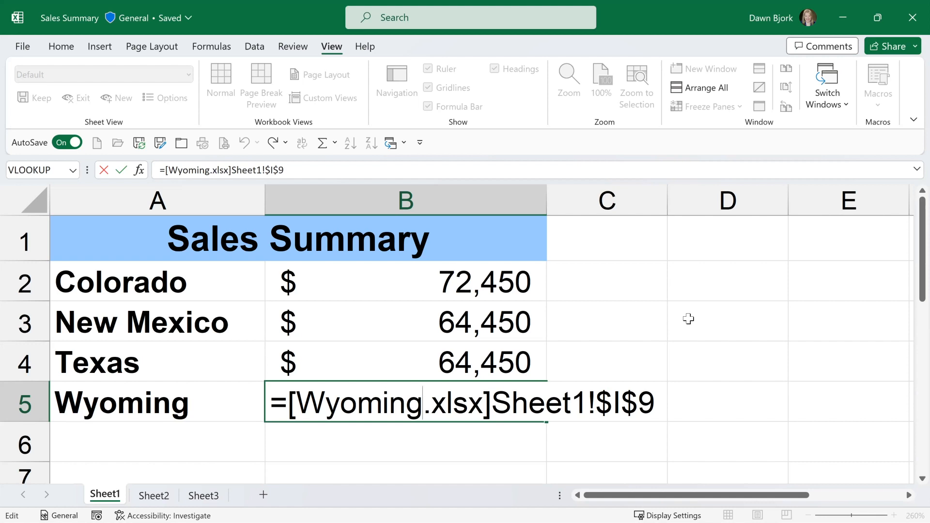
{"action": "key", "text": "ctrl+Return"}
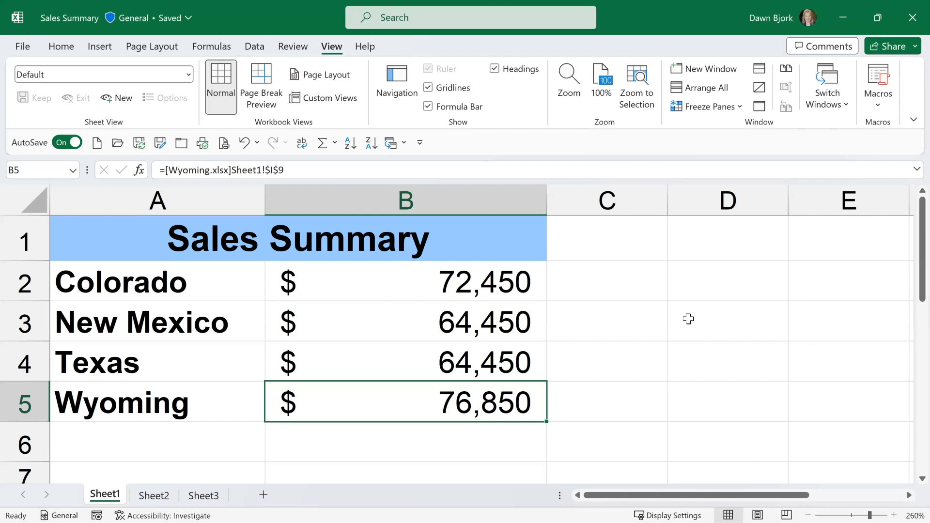
Total the four states' sales in B6 with AutoSum over B2:B5.
{"action": "key", "text": "Return"}
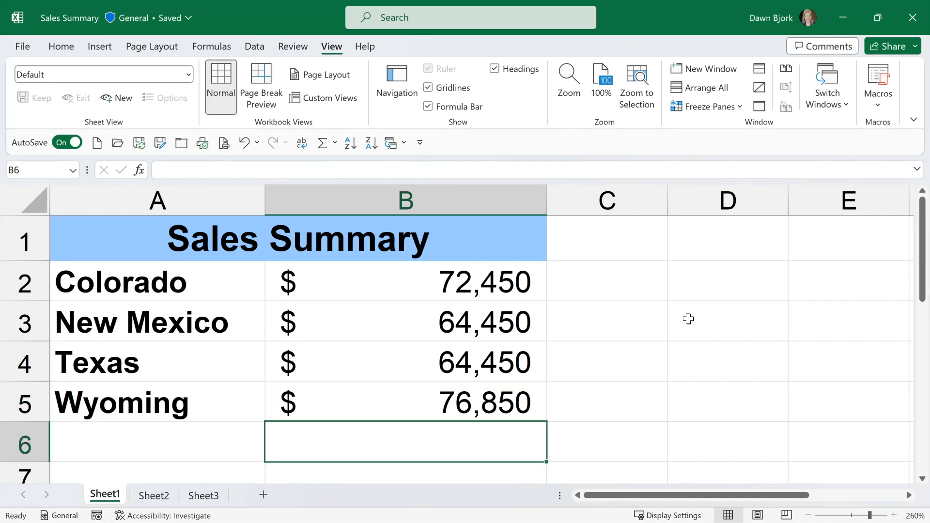
{"action": "key", "text": "alt+equal"}
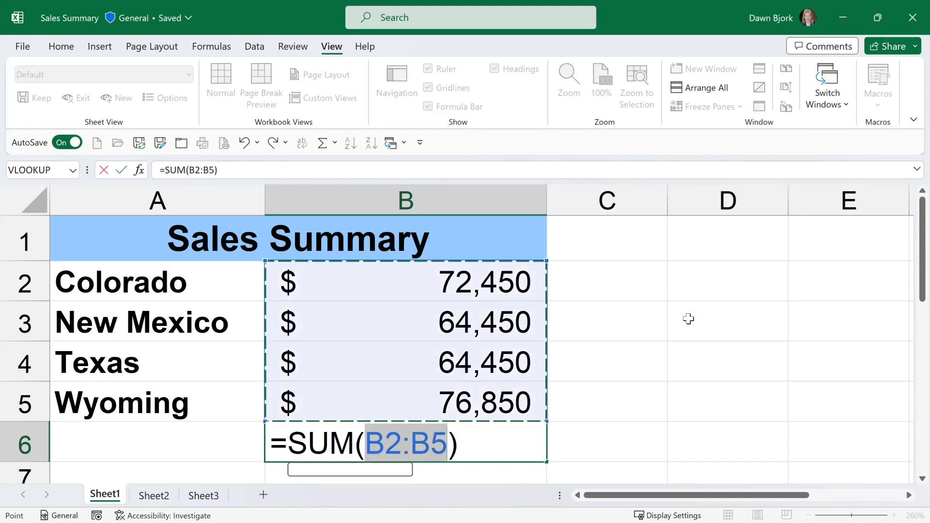
{"action": "key", "text": "Return"}
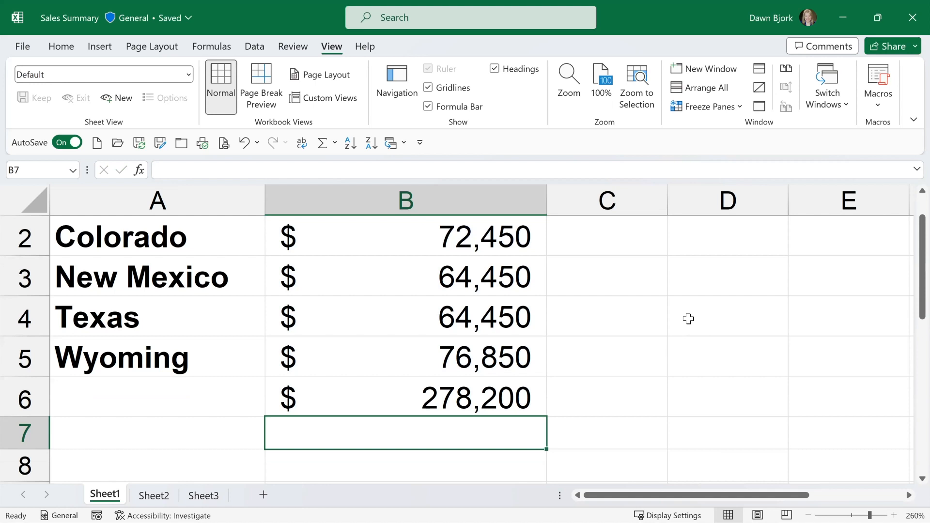
{"action": "scroll", "coordinate": [688, 318], "scroll_direction": "up", "scroll_amount": 1}
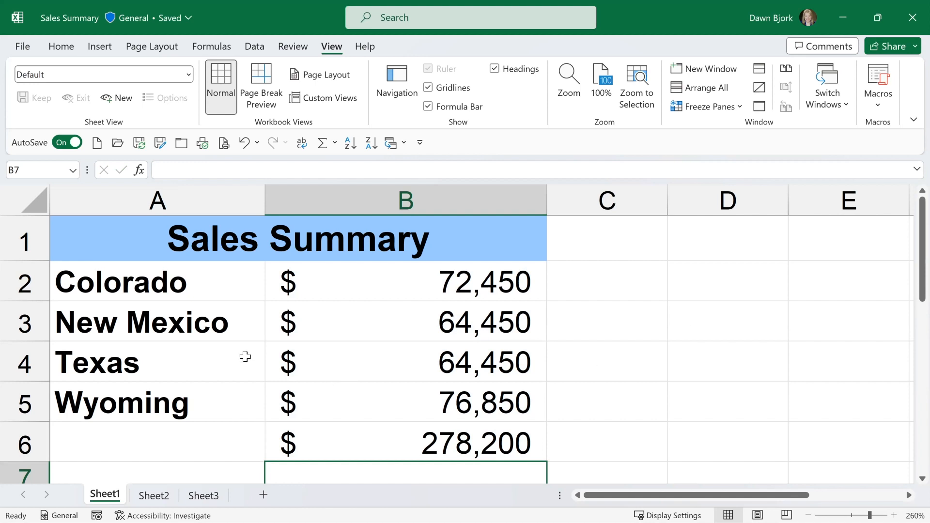
Save the Sales Summary workbook with A2 selected and close it.
{"action": "left_click", "coordinate": [204, 291]}
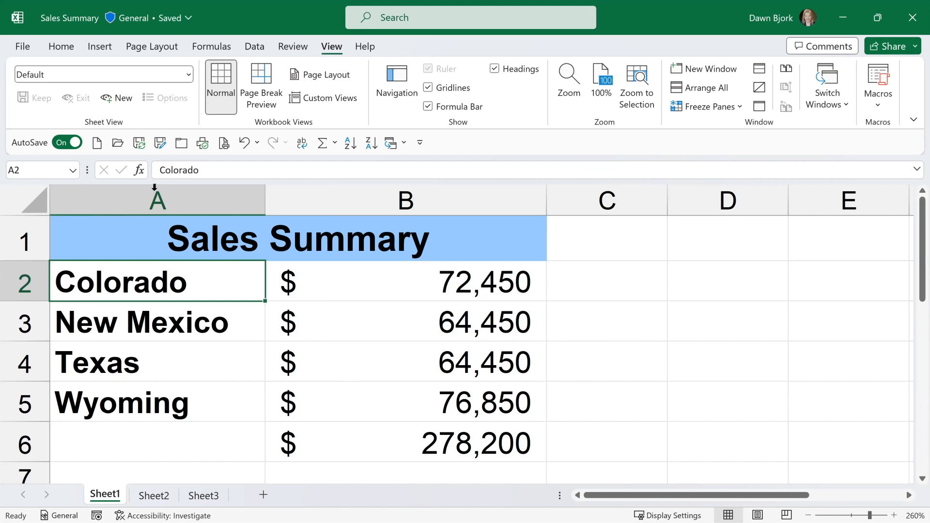
{"action": "left_click", "coordinate": [141, 145]}
{"action": "left_click", "coordinate": [909, 18]}
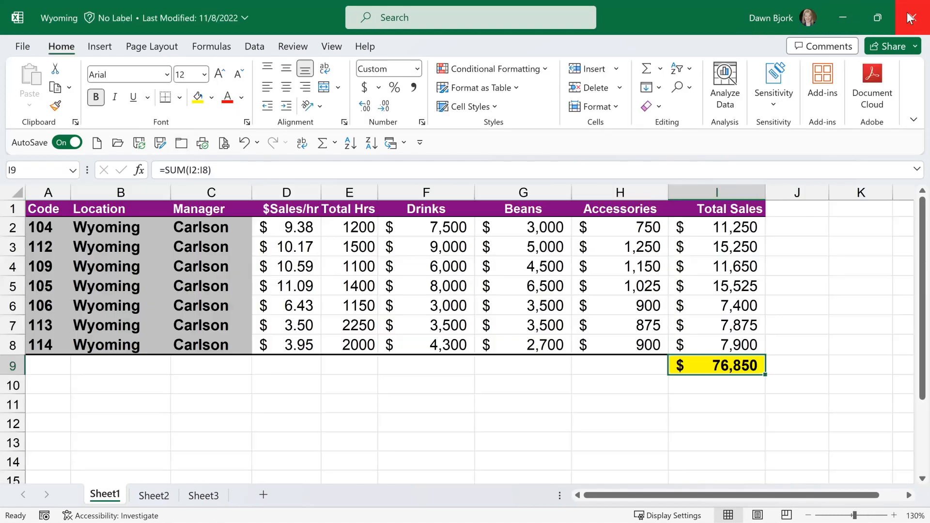
In the Colorado workbook, set the Accessories amount for code 110 in H3 to 10000, and close the workbook.
{"action": "left_click", "coordinate": [404, 144]}
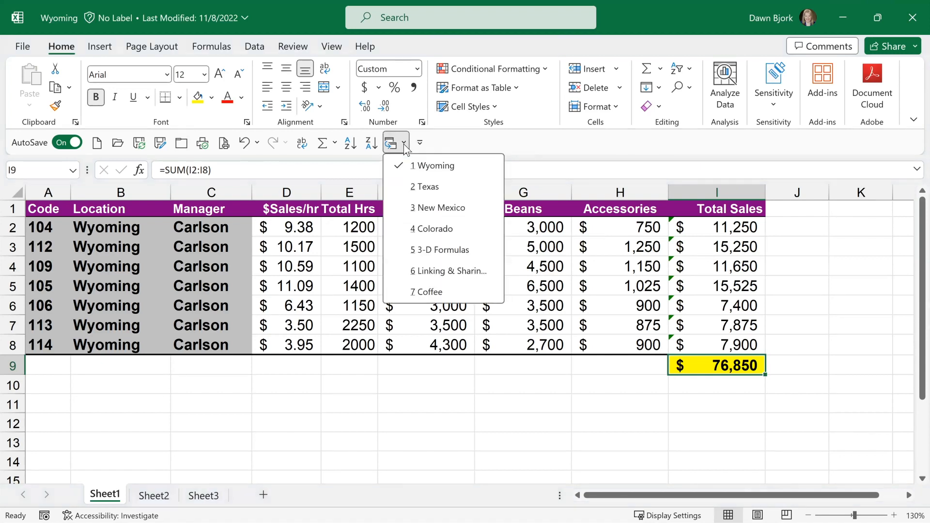
{"action": "left_click", "coordinate": [419, 229]}
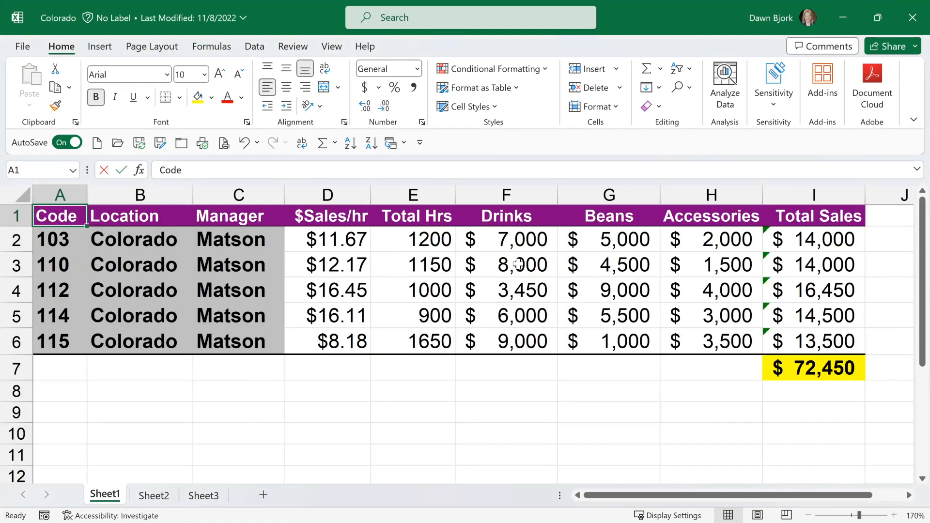
{"action": "left_click", "coordinate": [699, 264]}
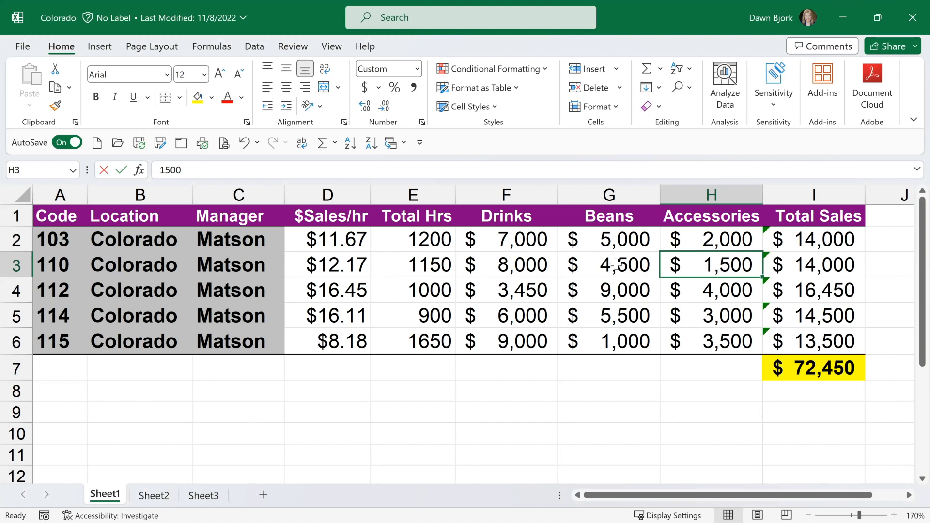
{"action": "type", "text": "10000"}
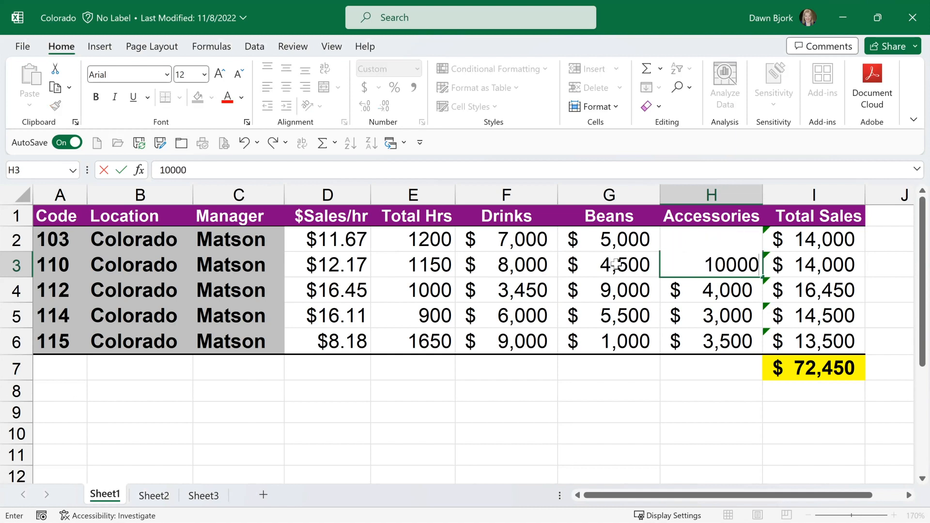
{"action": "key", "text": "Return"}
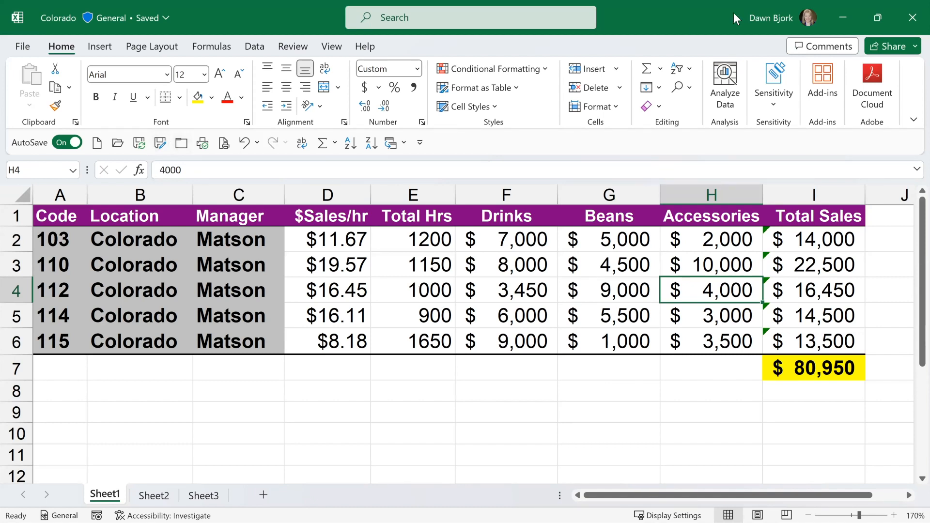
{"action": "left_click", "coordinate": [909, 17]}
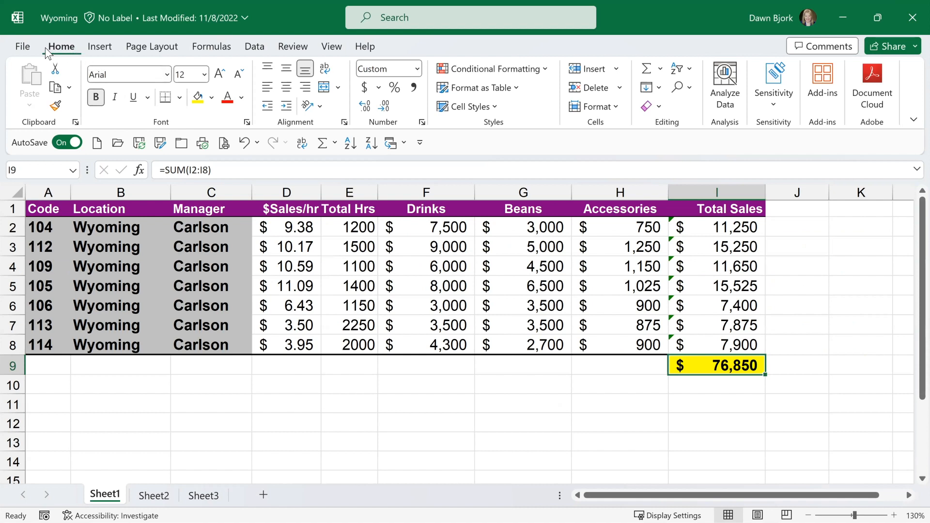
Reopen Sales Summary from the recent files, update its external links, and save the workbook.
{"action": "left_click", "coordinate": [22, 48]}
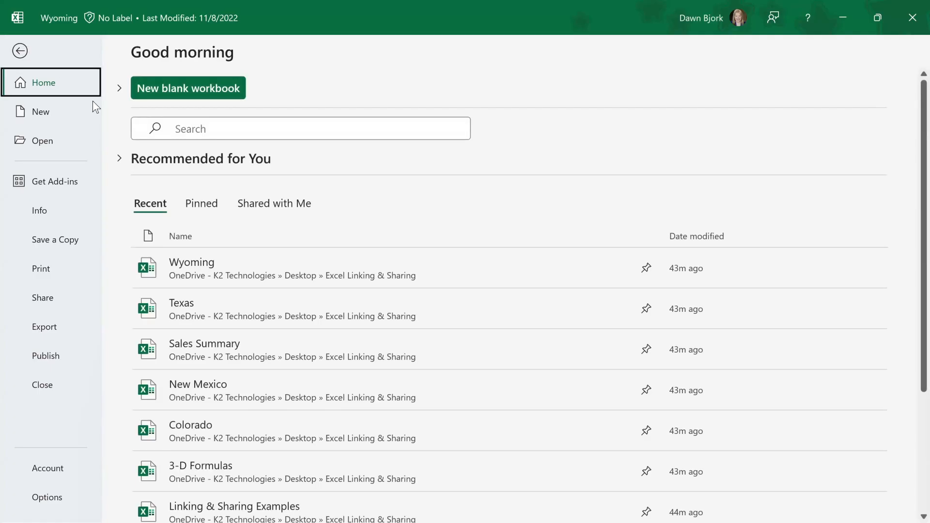
{"action": "left_click", "coordinate": [205, 351]}
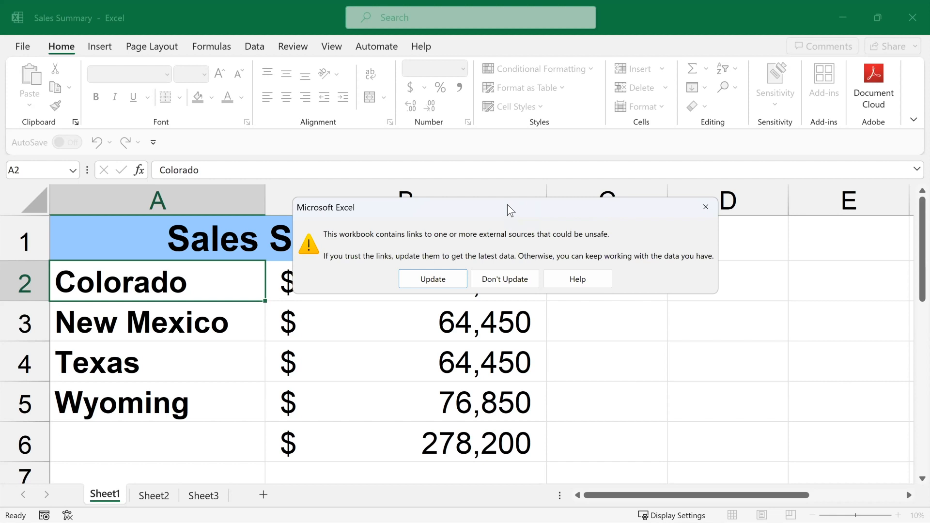
{"action": "left_click_drag", "start_coordinate": [507, 205], "coordinate": [516, 154]}
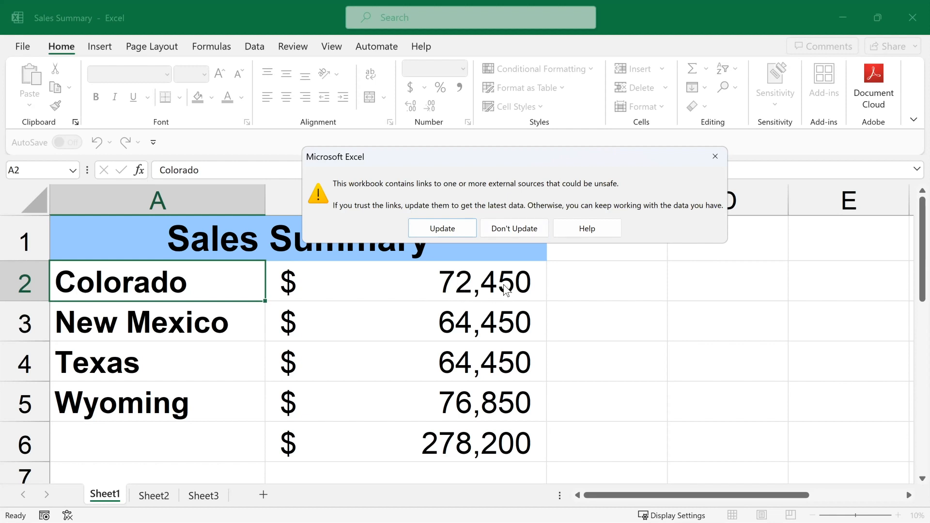
{"action": "left_click", "coordinate": [442, 228]}
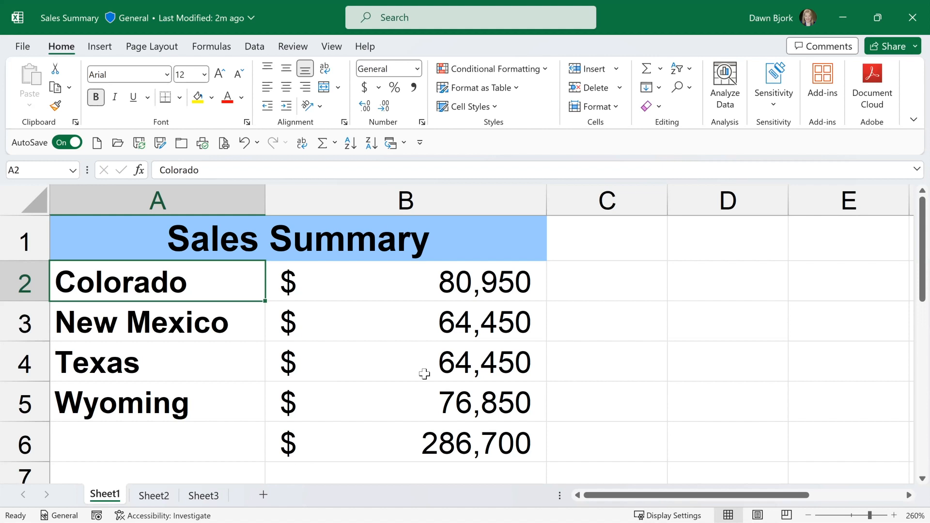
{"action": "key", "text": "ctrl+s"}
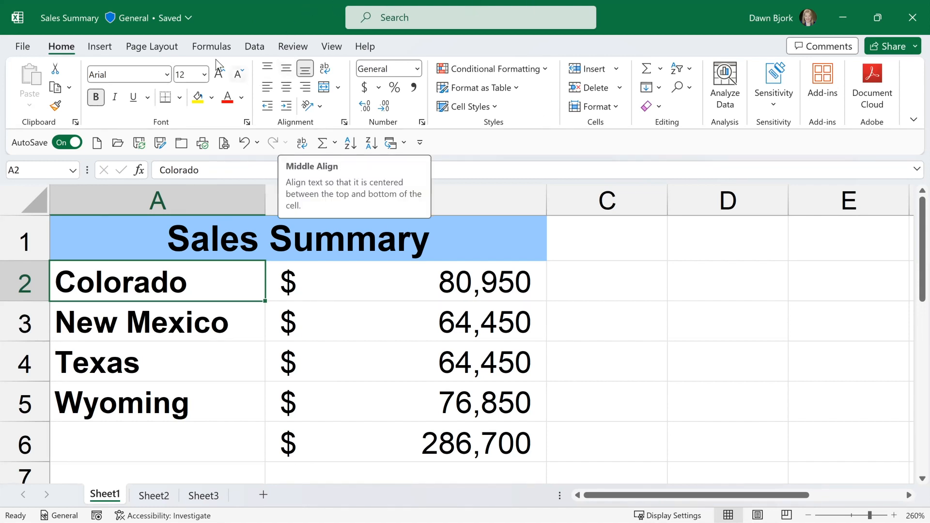
Open the list of Sales Summary's external links and examine the locations and status of the New Mexico, Texas and Wyoming sources.
{"action": "left_click", "coordinate": [253, 47]}
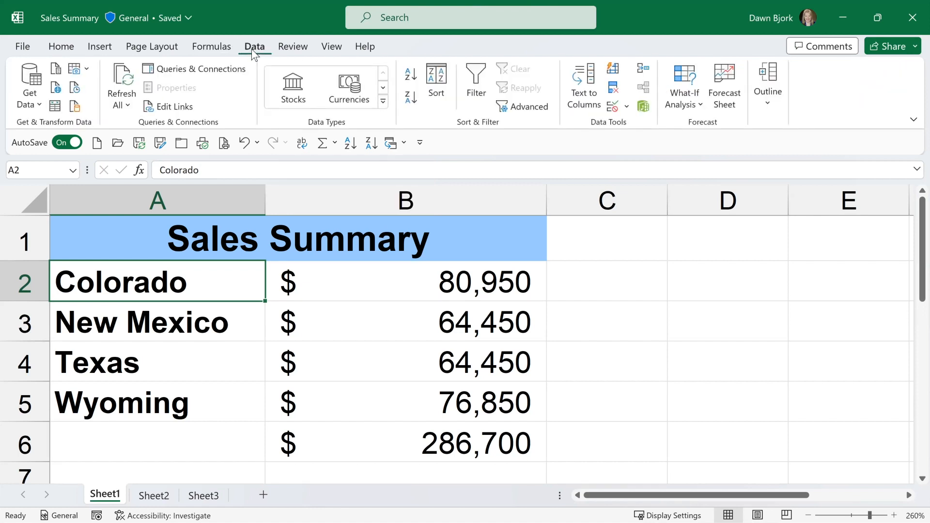
{"action": "left_click", "coordinate": [173, 111]}
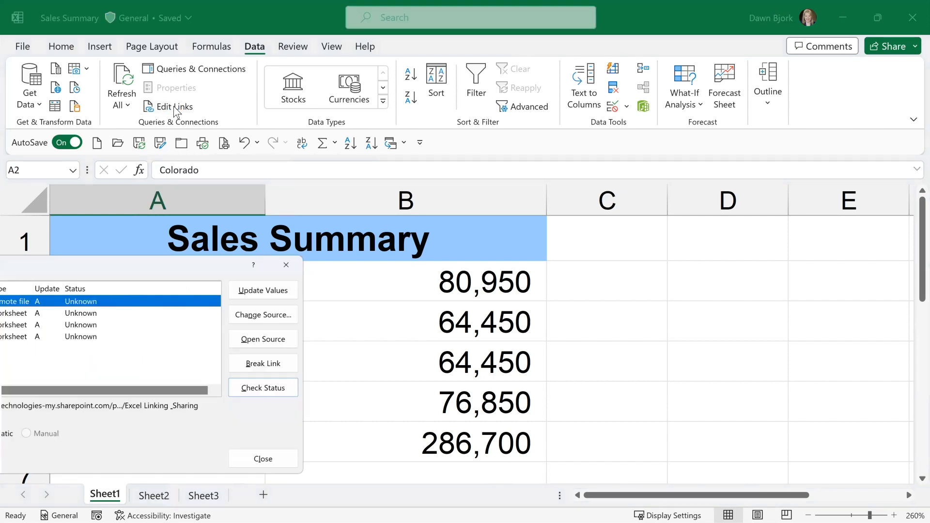
{"action": "left_click_drag", "start_coordinate": [163, 265], "coordinate": [724, 111]}
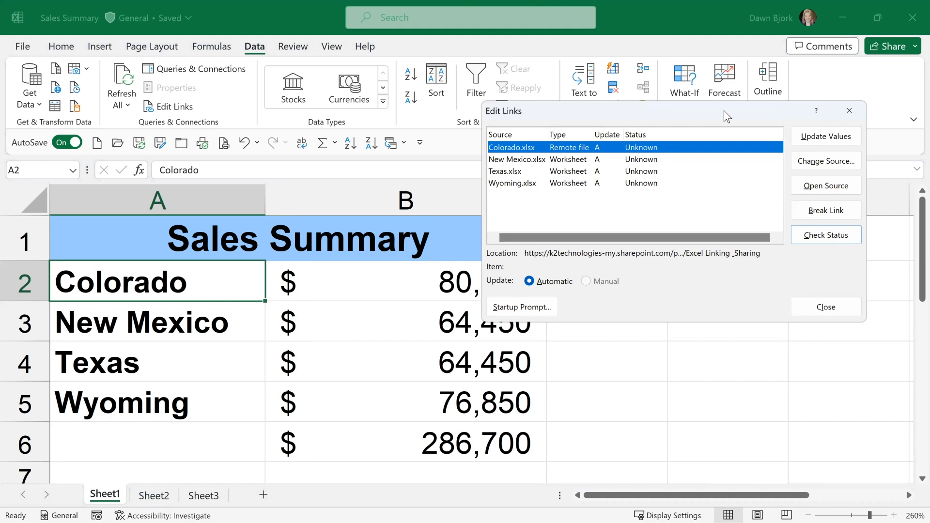
{"action": "left_click", "coordinate": [519, 163]}
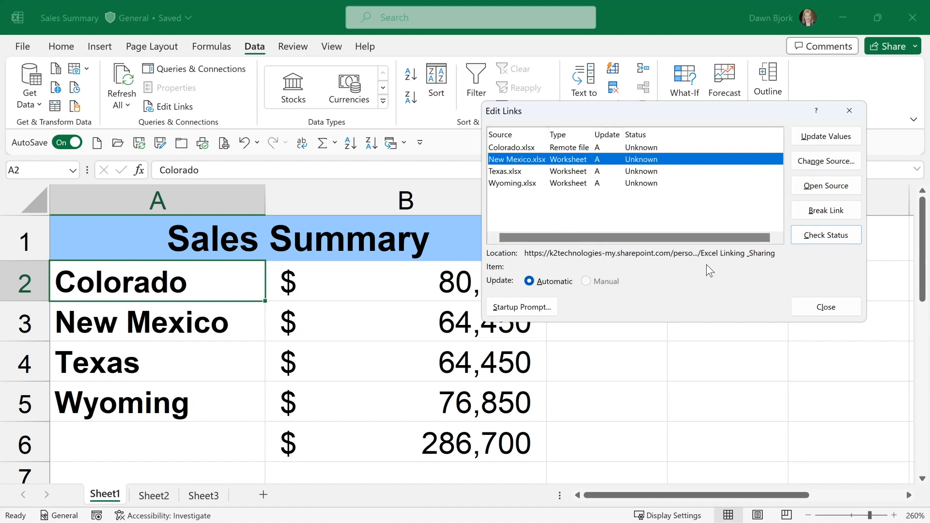
{"action": "left_click", "coordinate": [519, 170]}
{"action": "left_click", "coordinate": [516, 184]}
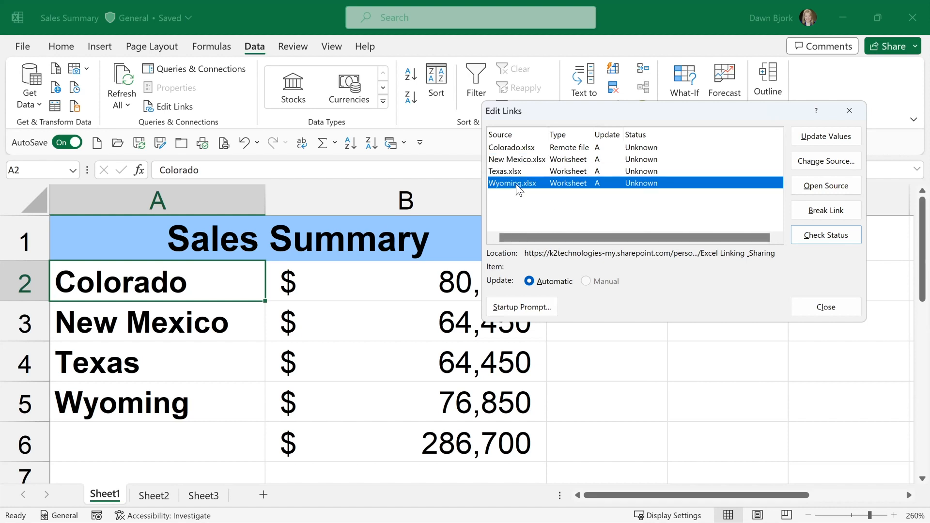
{"action": "left_click", "coordinate": [516, 171]}
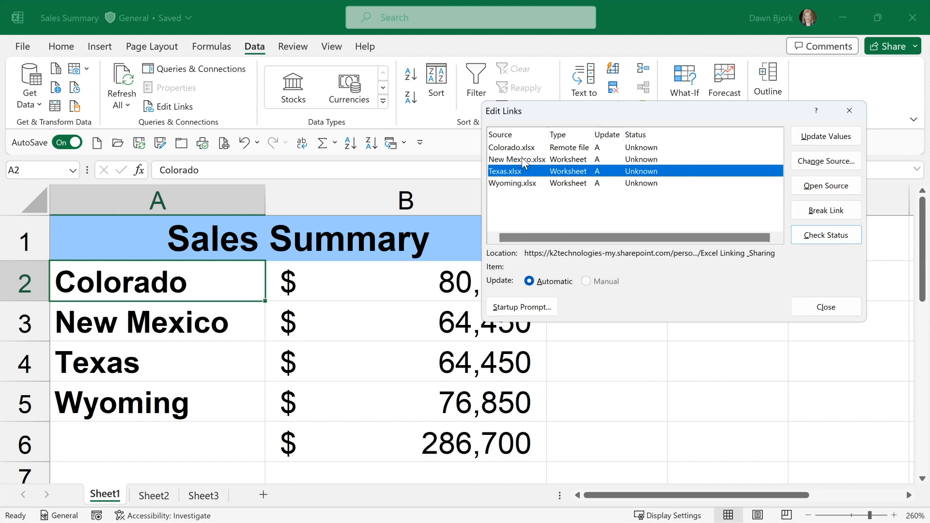
{"action": "left_click", "coordinate": [521, 158]}
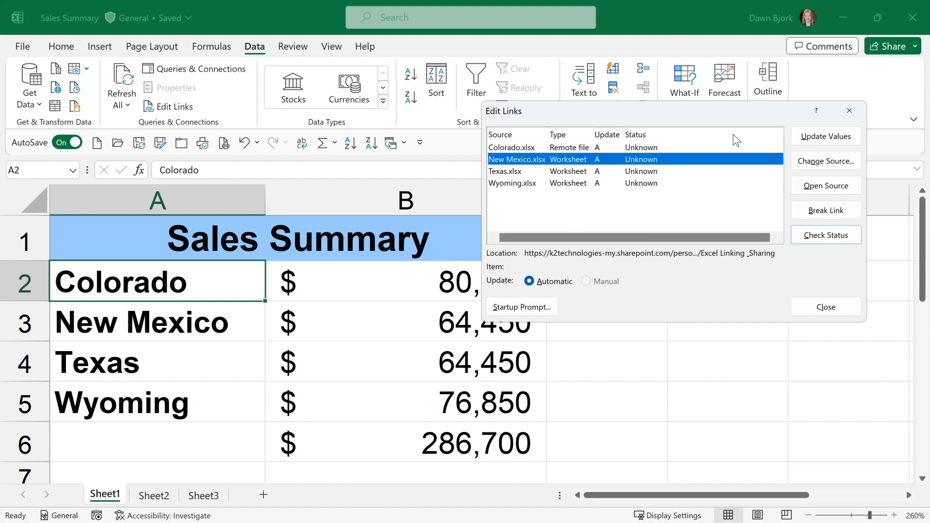
Update the values of the Colorado.xlsx link, check the status of the linked sources, and close the links dialog.
{"action": "left_click", "coordinate": [644, 147]}
{"action": "left_click", "coordinate": [835, 137]}
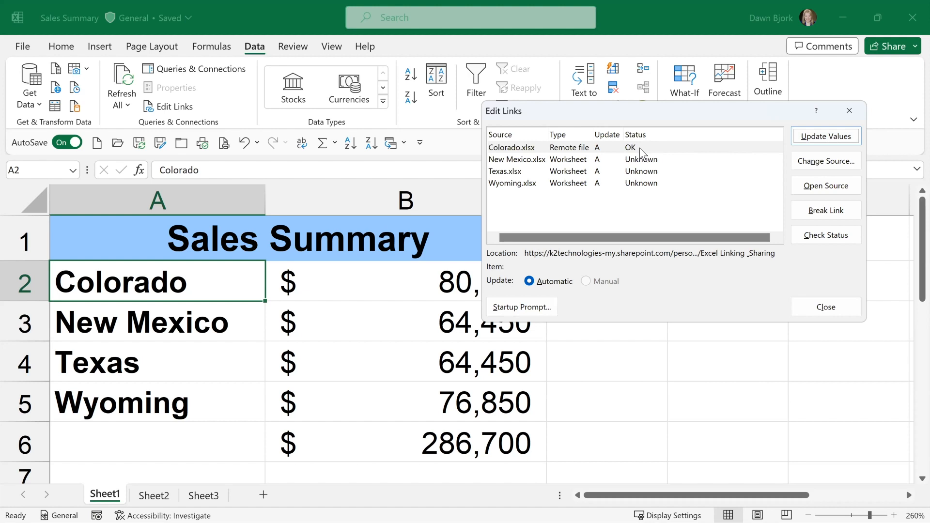
{"action": "left_click", "coordinate": [647, 172]}
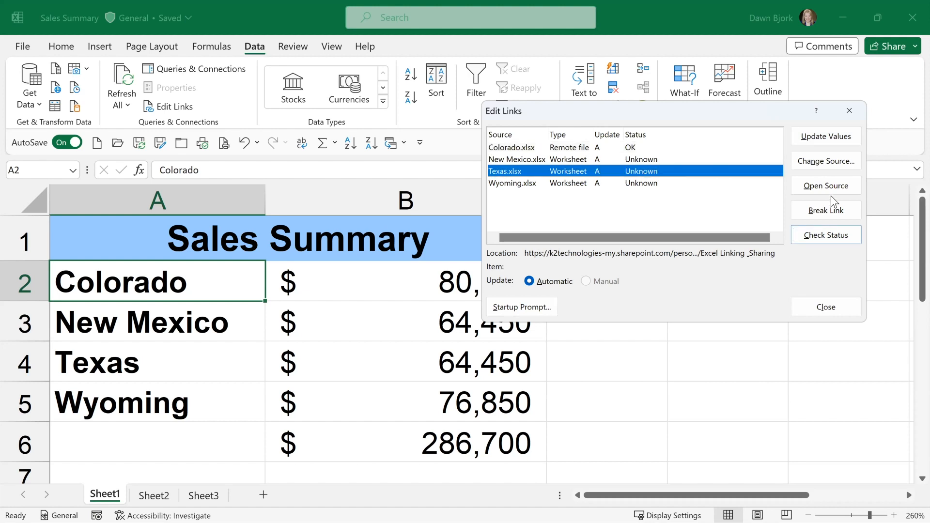
{"action": "left_click", "coordinate": [816, 234]}
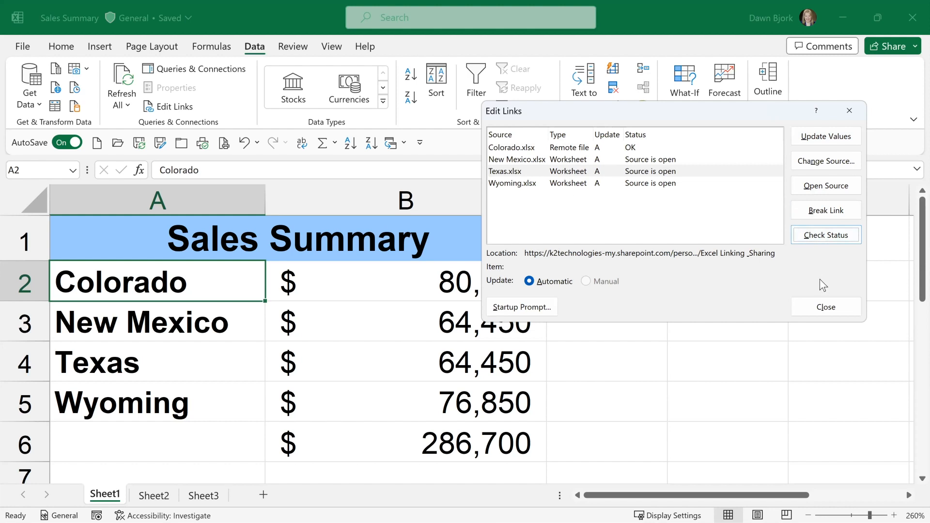
{"action": "left_click", "coordinate": [822, 307]}
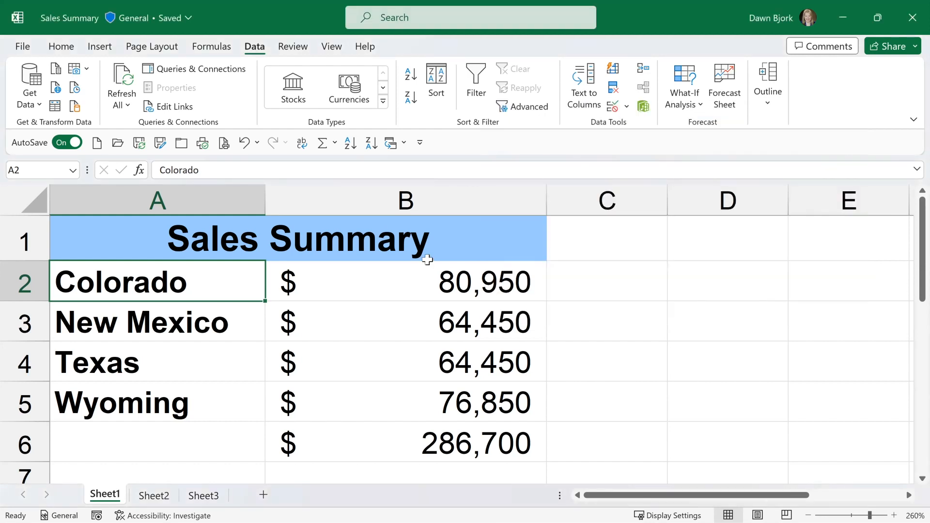
Switch to the Wyoming workbook, save it as Wyoming 2024 with A1 selected, and close it.
{"action": "left_click", "coordinate": [323, 278]}
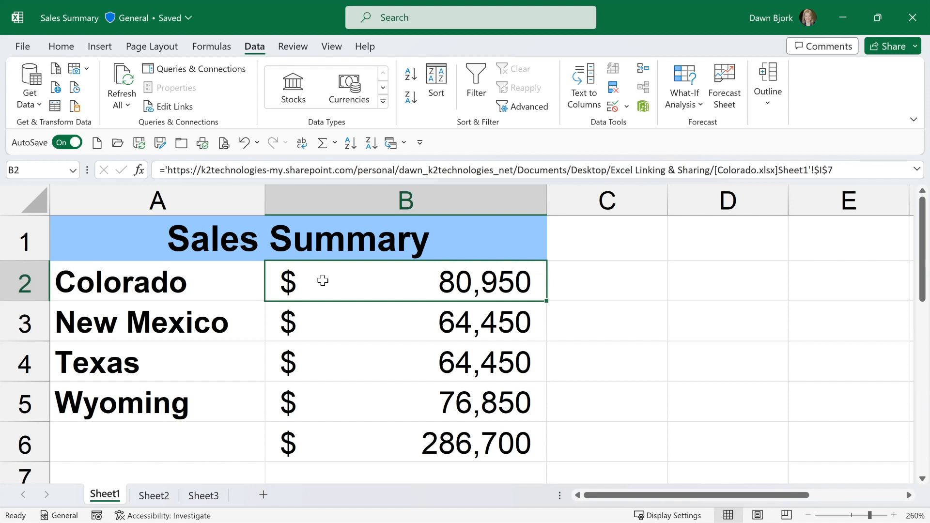
{"action": "left_click", "coordinate": [403, 144]}
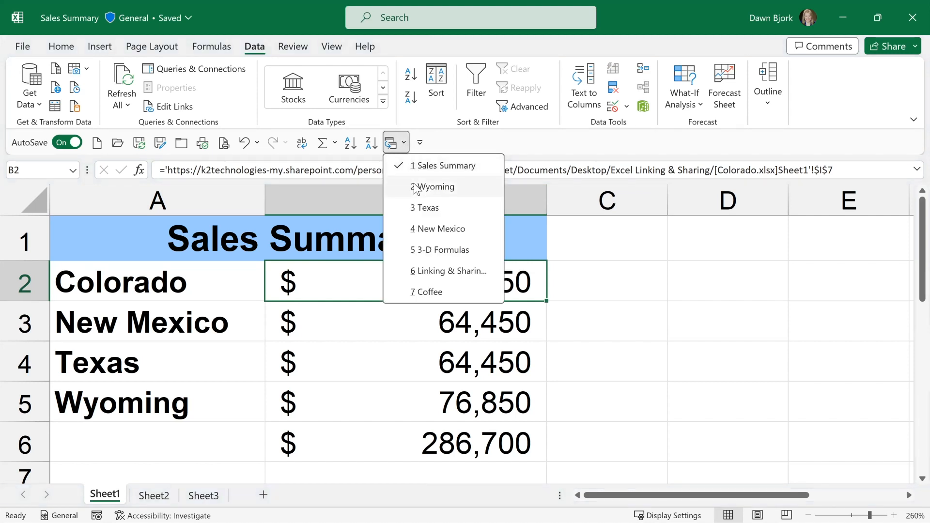
{"action": "left_click", "coordinate": [416, 188]}
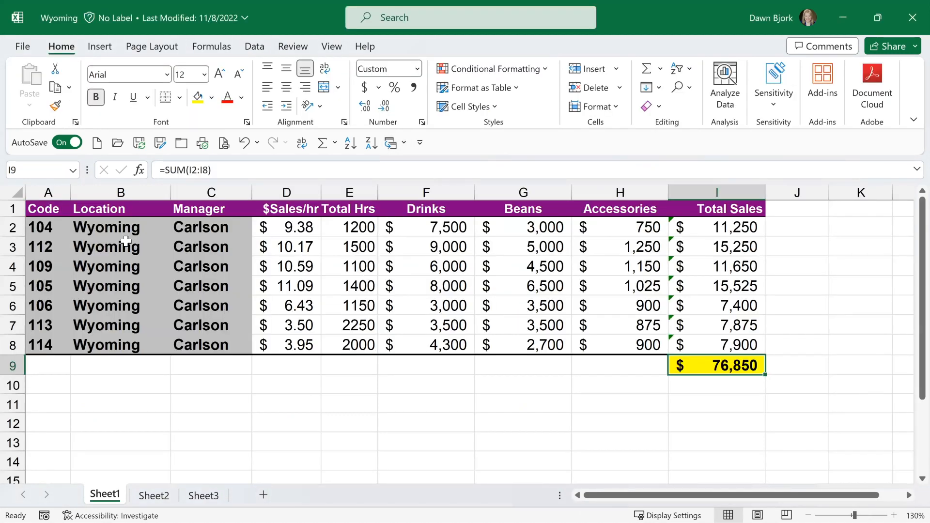
{"action": "left_click", "coordinate": [51, 214]}
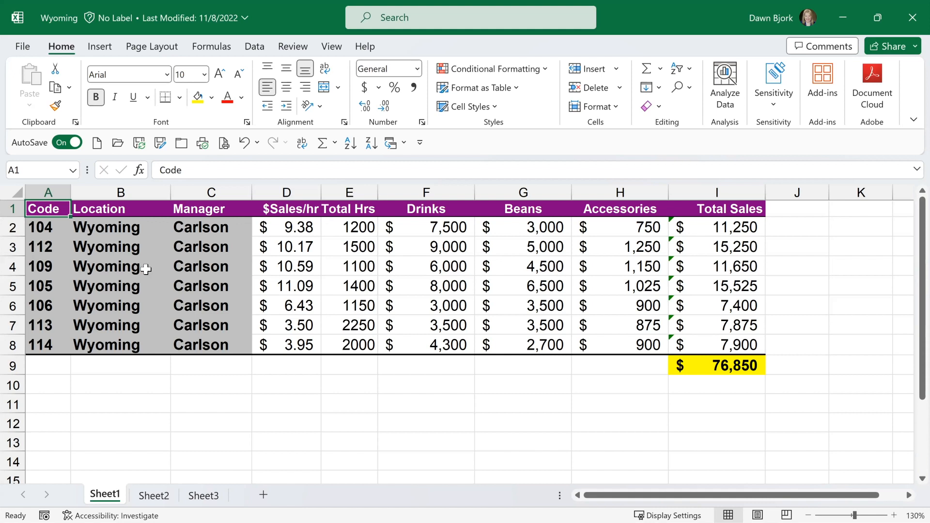
{"action": "left_click", "coordinate": [160, 143]}
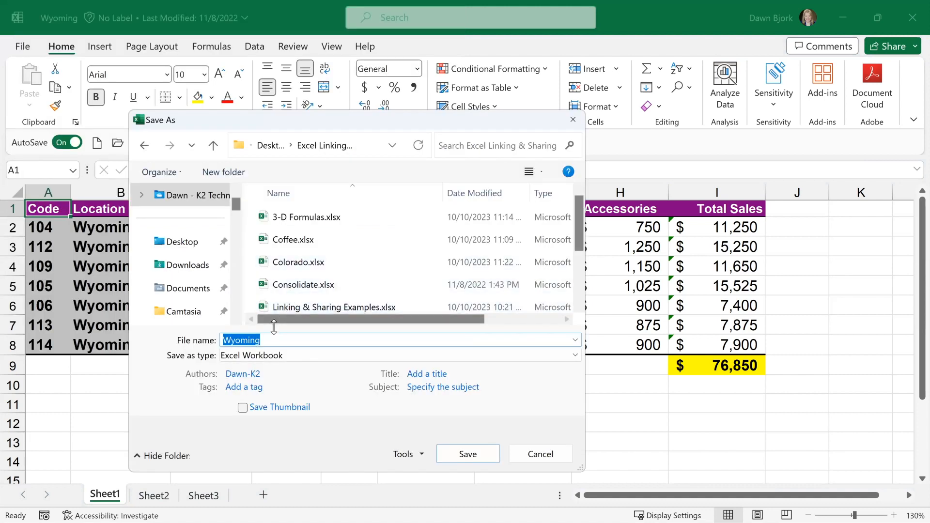
{"action": "left_click", "coordinate": [275, 341]}
{"action": "type", "text": "2024"}
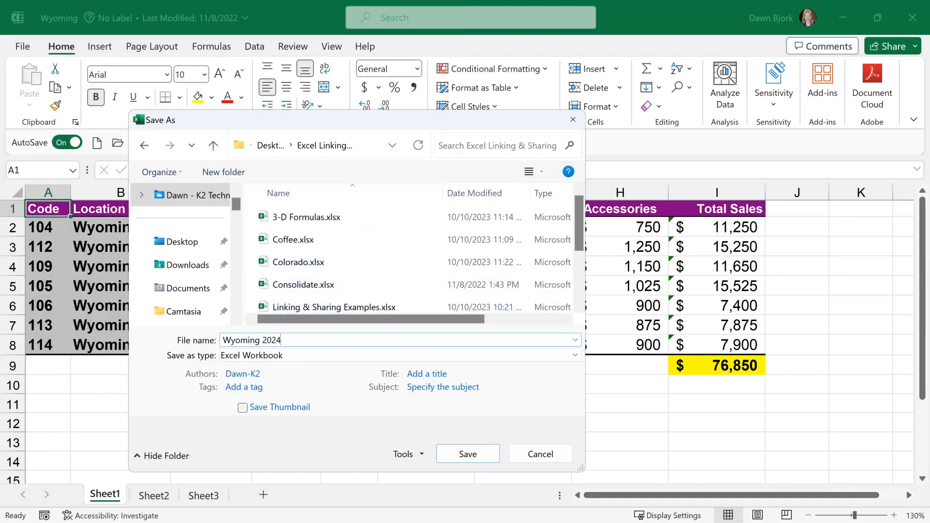
{"action": "key", "text": "Return"}
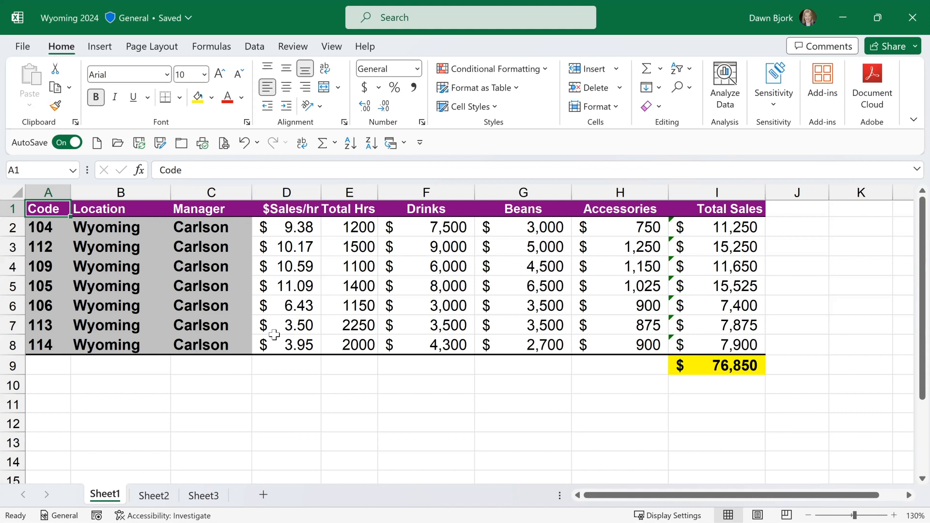
{"action": "left_click", "coordinate": [181, 144]}
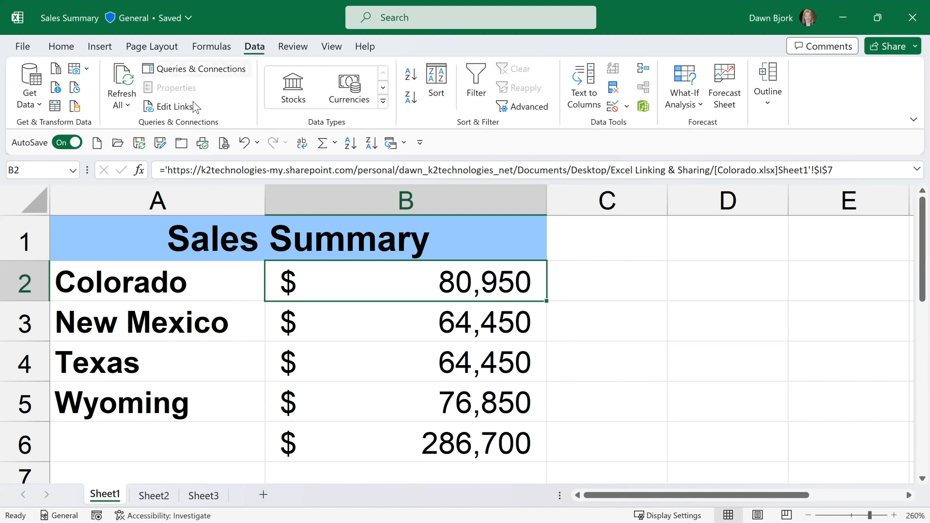
Change the Wyoming 2024.xlsx link's source to the Wyoming workbook in the Desktop's Excel Linking & Sharing folder, widening the Source column to show full names.
{"action": "left_click", "coordinate": [168, 106]}
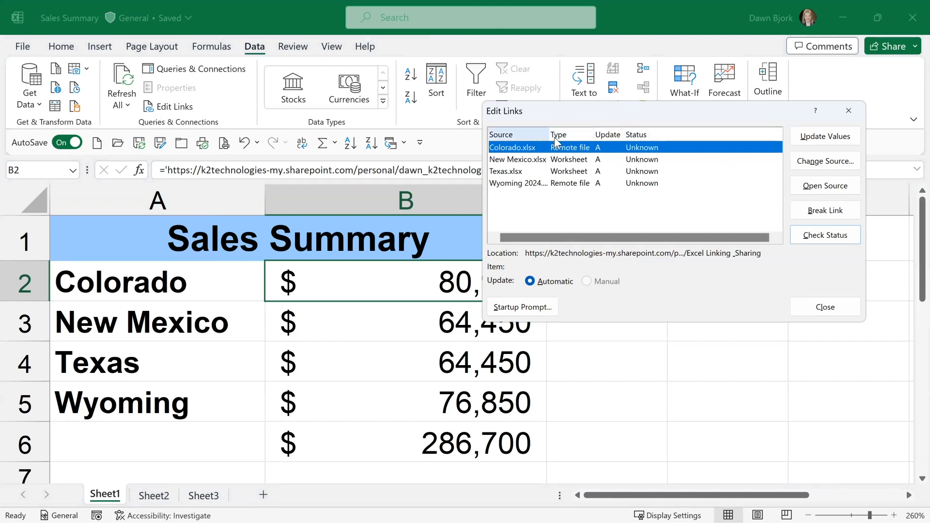
{"action": "left_click_drag", "start_coordinate": [549, 136], "coordinate": [561, 136]}
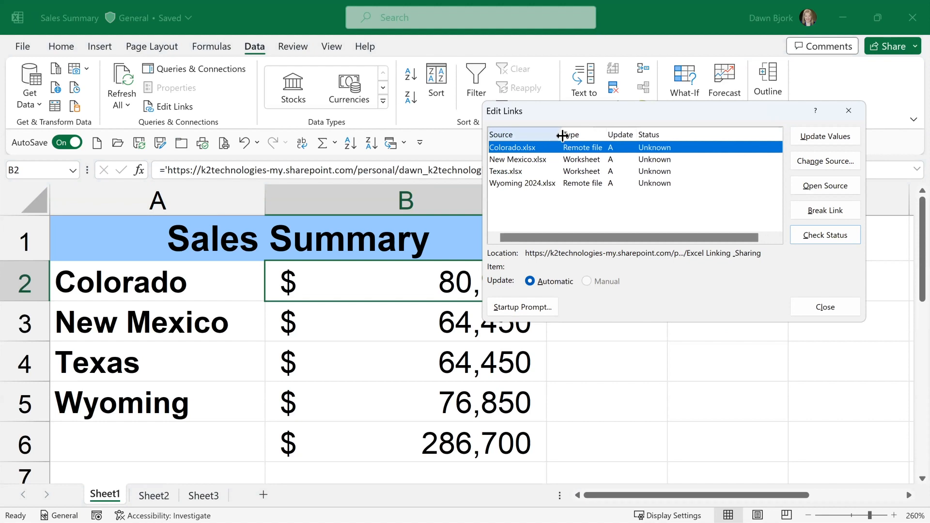
{"action": "left_click", "coordinate": [523, 185]}
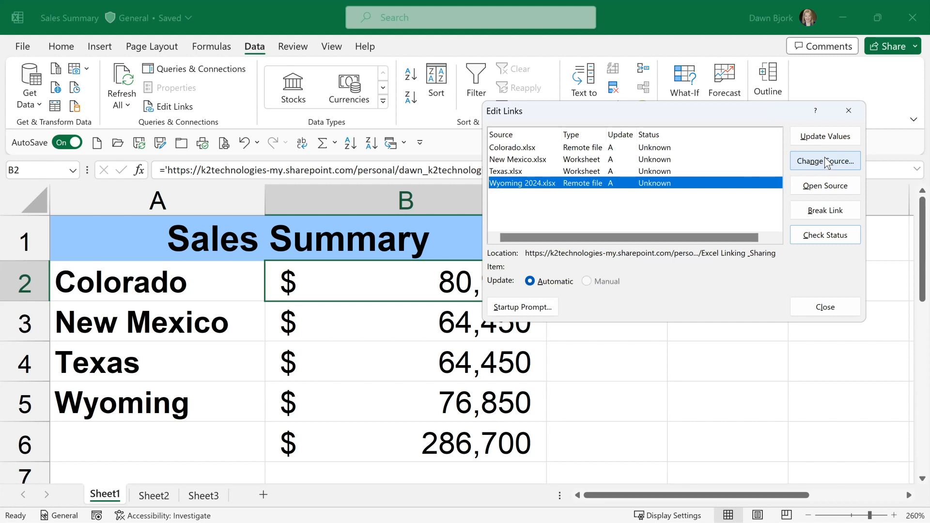
{"action": "left_click", "coordinate": [824, 156]}
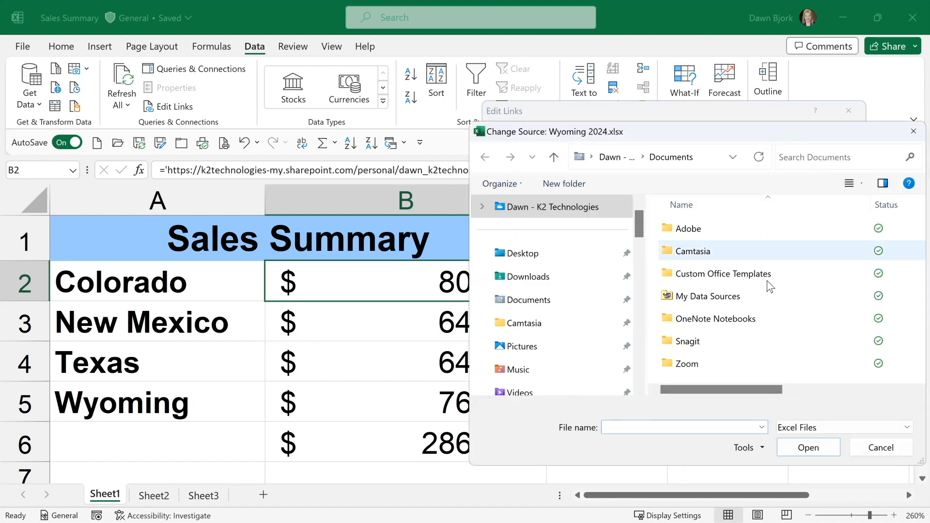
{"action": "left_click", "coordinate": [568, 254]}
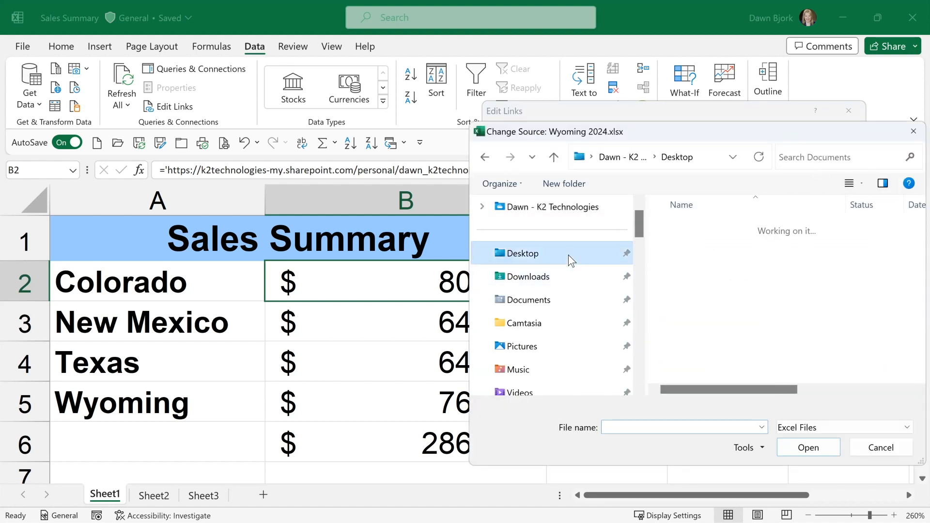
{"action": "double_click", "coordinate": [717, 233]}
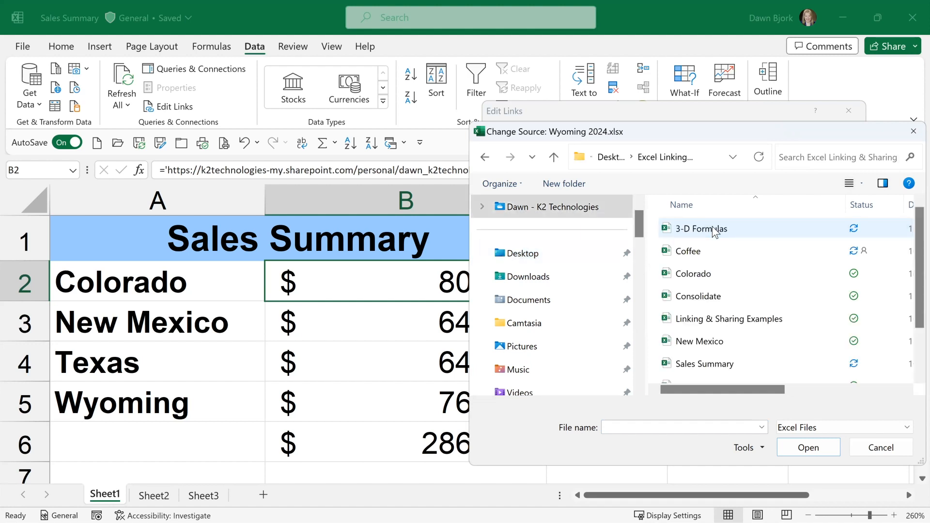
{"action": "scroll", "coordinate": [740, 274], "scroll_direction": "down", "scroll_amount": 1}
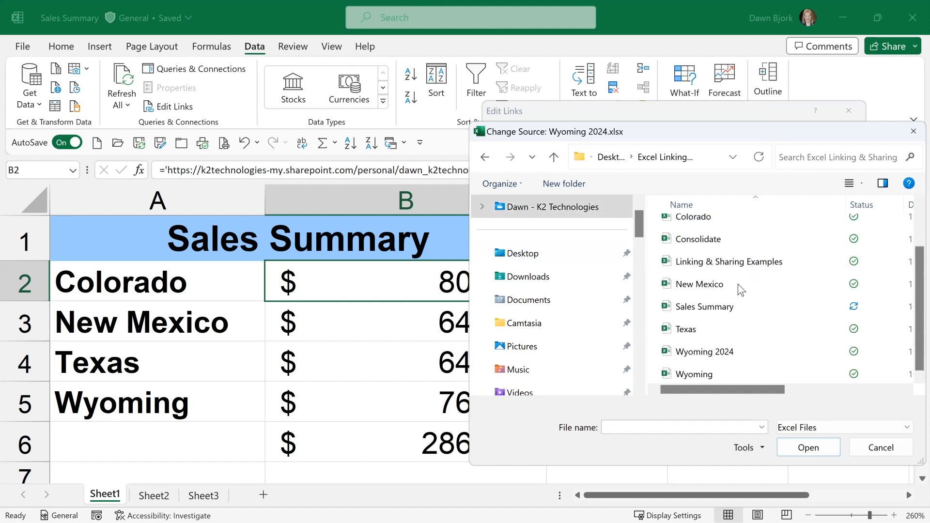
{"action": "left_click", "coordinate": [720, 371]}
{"action": "left_click", "coordinate": [804, 449]}
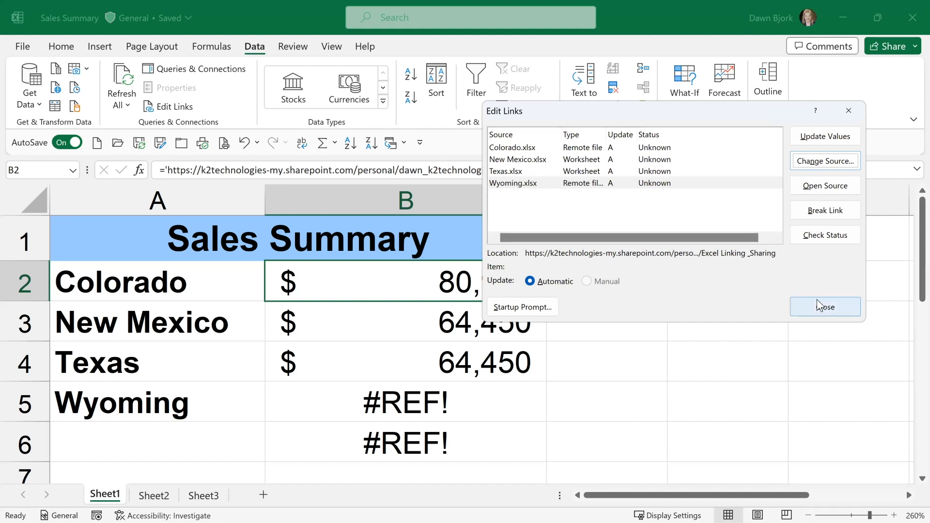
{"action": "left_click", "coordinate": [824, 308]}
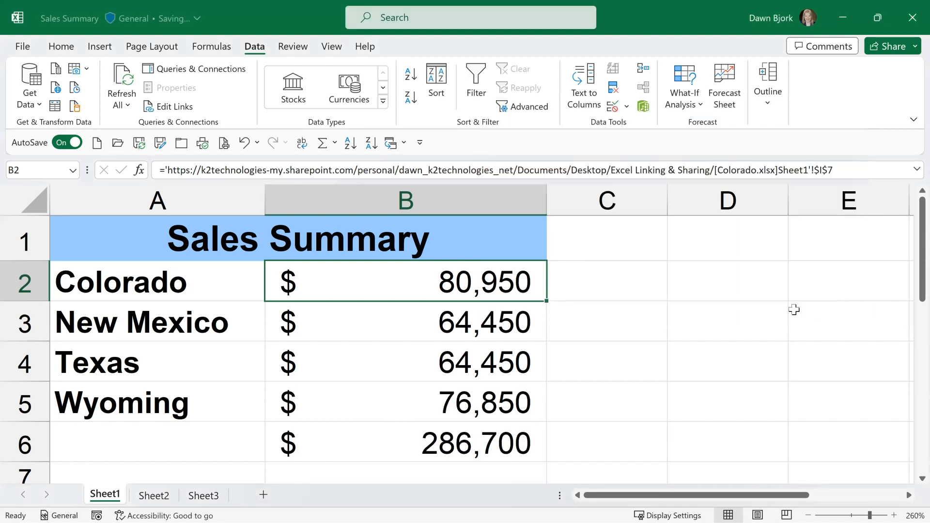
Inspect the Wyoming link formula in B5 and open it from the cell.
{"action": "left_click", "coordinate": [357, 402]}
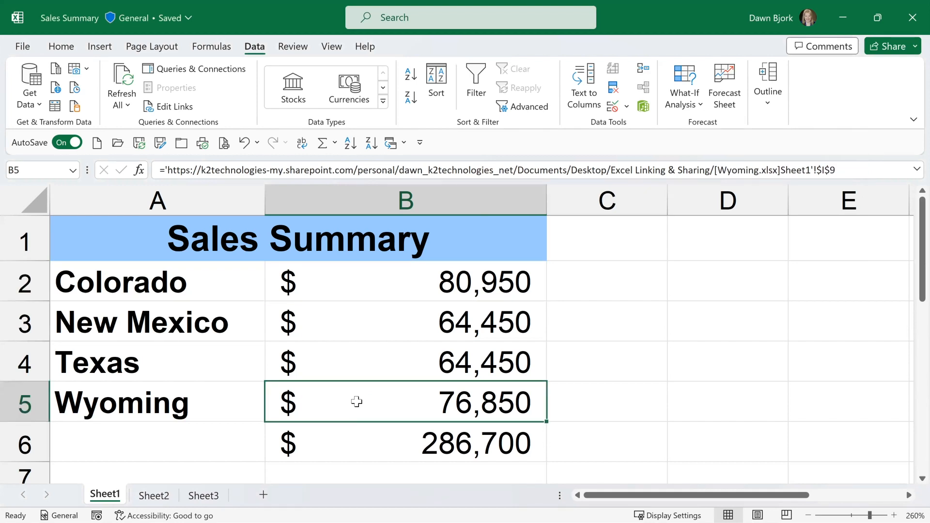
{"action": "double_click", "coordinate": [359, 398]}
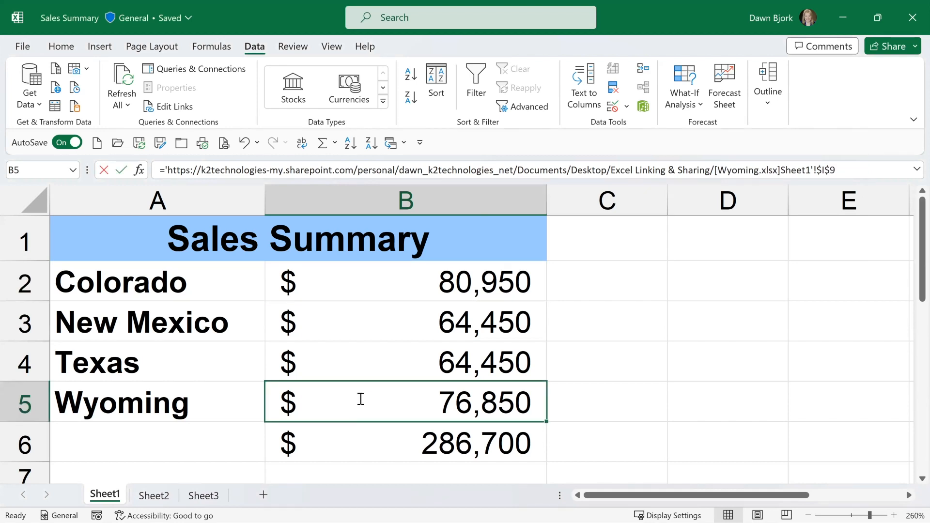
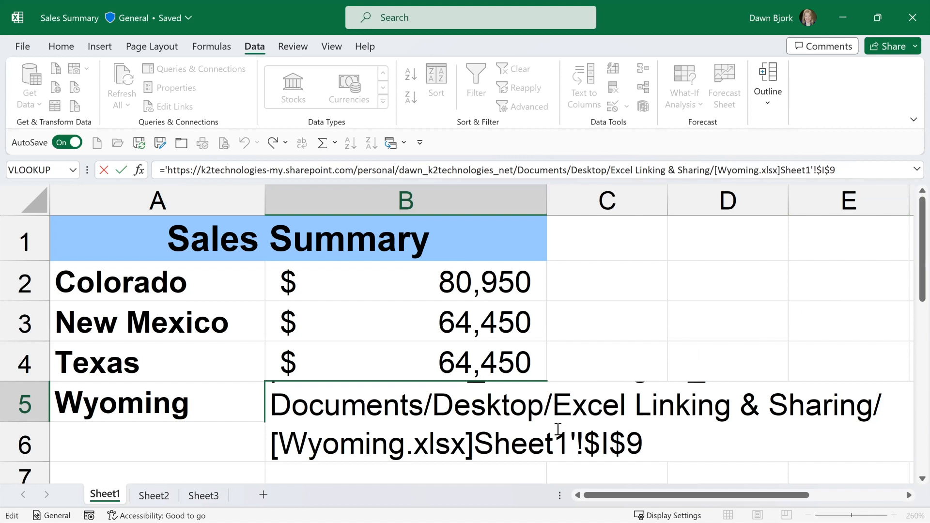
Switch to the Texas workbook, insert a blank row above the code 112 row, and check the Total Sales formula in I8.
{"action": "key", "text": "ctrl+Return"}
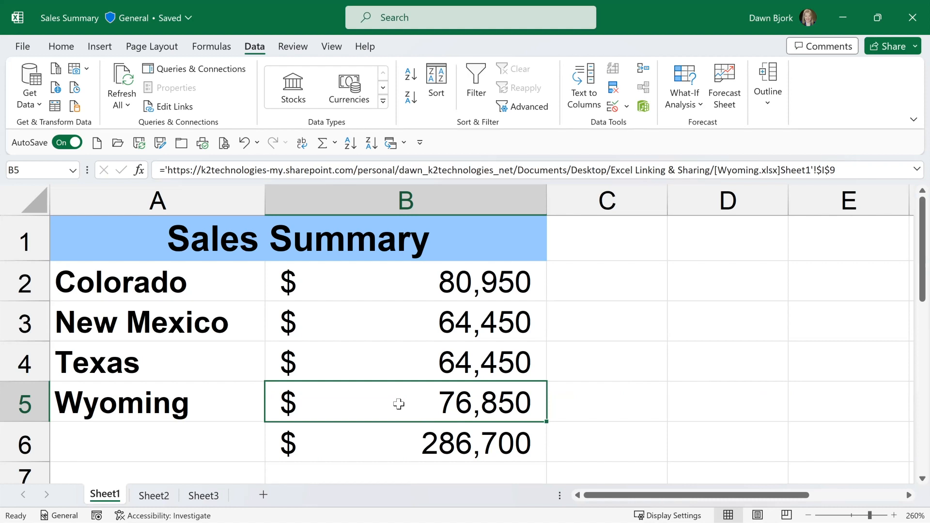
{"action": "left_click", "coordinate": [405, 145]}
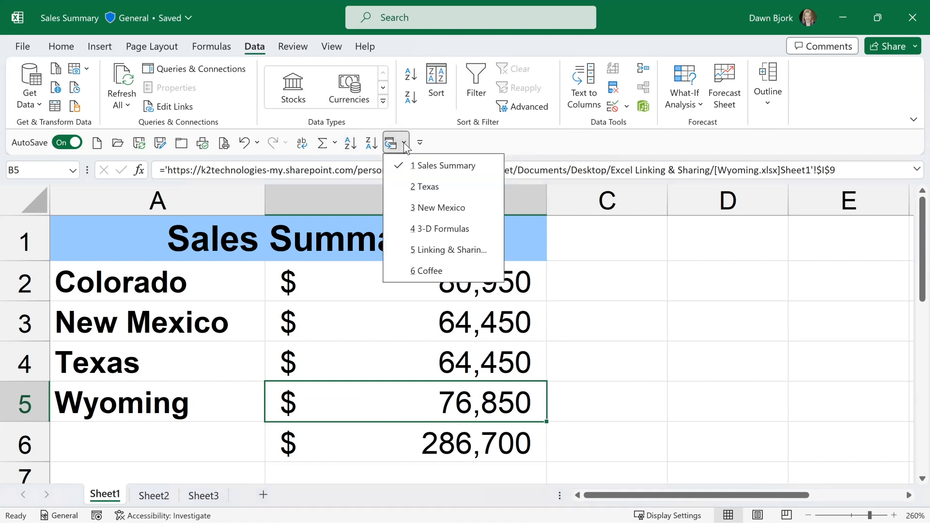
{"action": "left_click", "coordinate": [418, 188]}
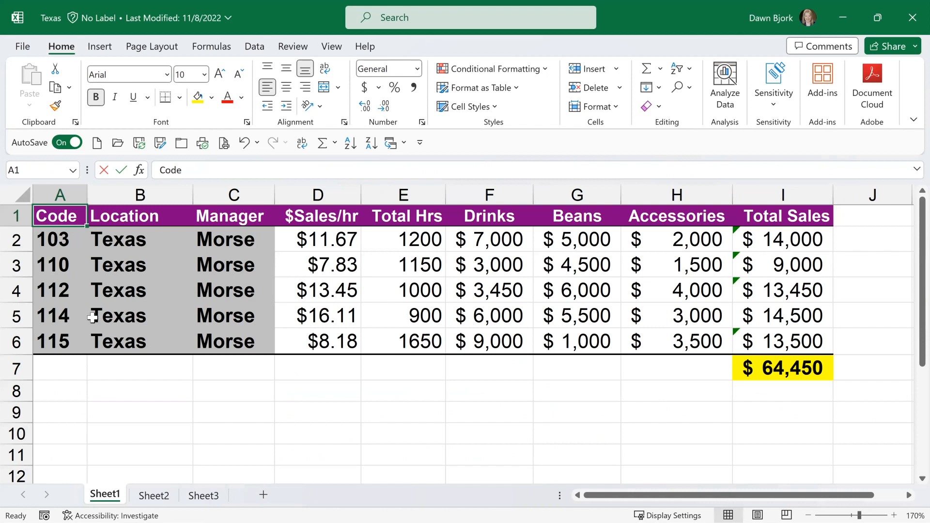
{"action": "left_click", "coordinate": [19, 290]}
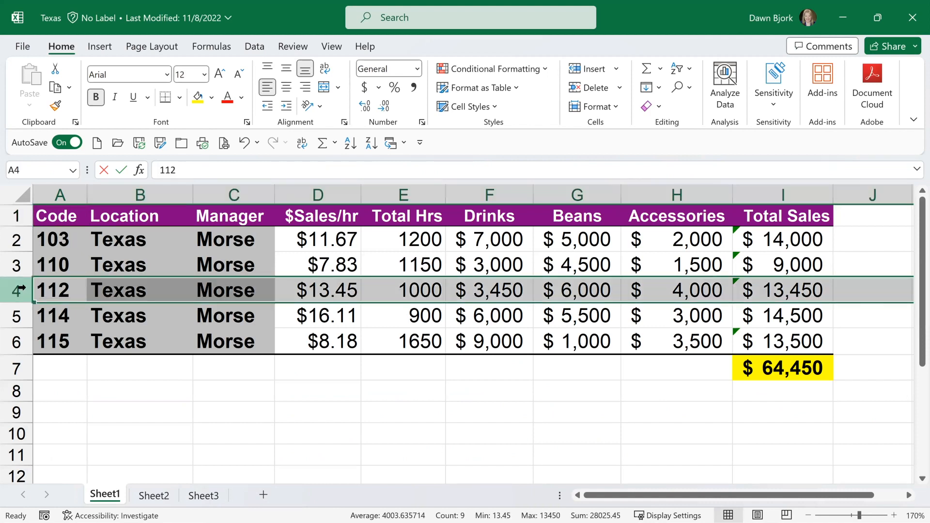
{"action": "right_click", "coordinate": [20, 289]}
{"action": "left_click", "coordinate": [76, 354]}
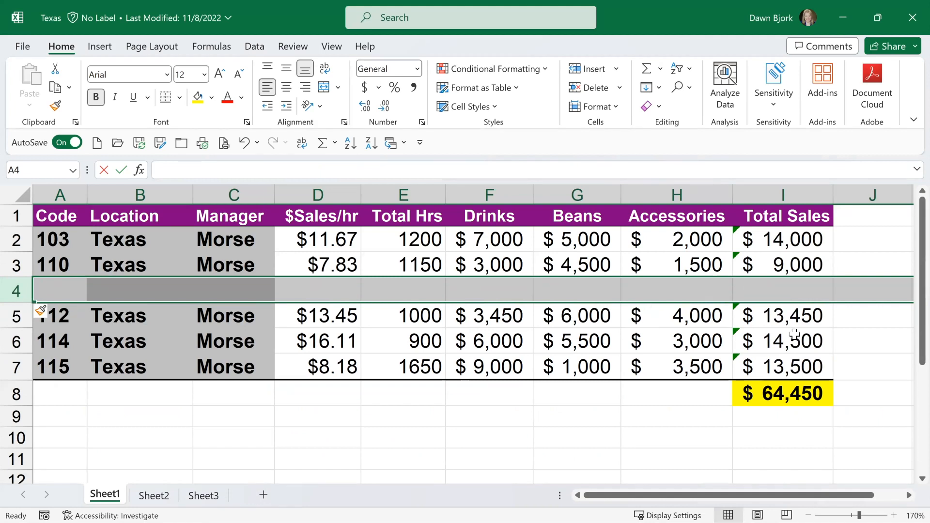
{"action": "left_click", "coordinate": [787, 393]}
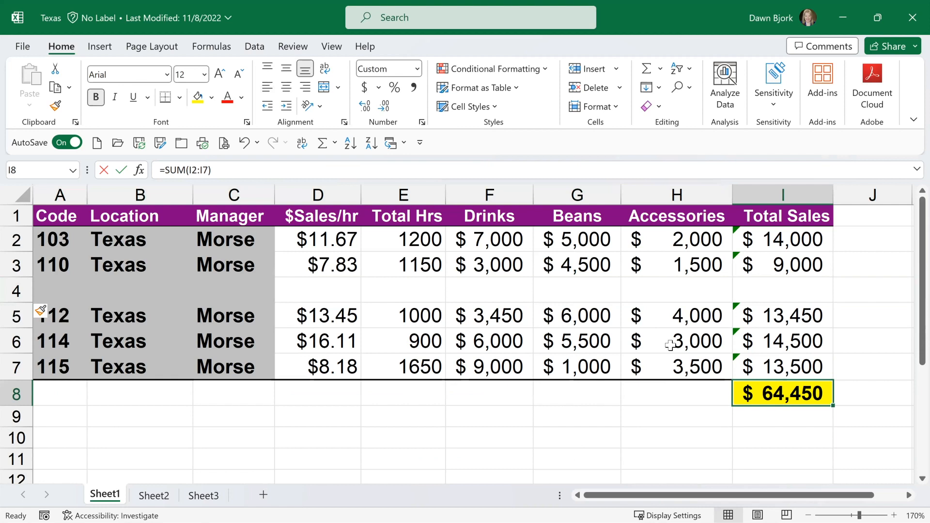
Return to the Sales Summary workbook and inspect the Texas link formula in B4, leaving it unedited.
{"action": "left_click", "coordinate": [395, 144]}
{"action": "left_click", "coordinate": [414, 166]}
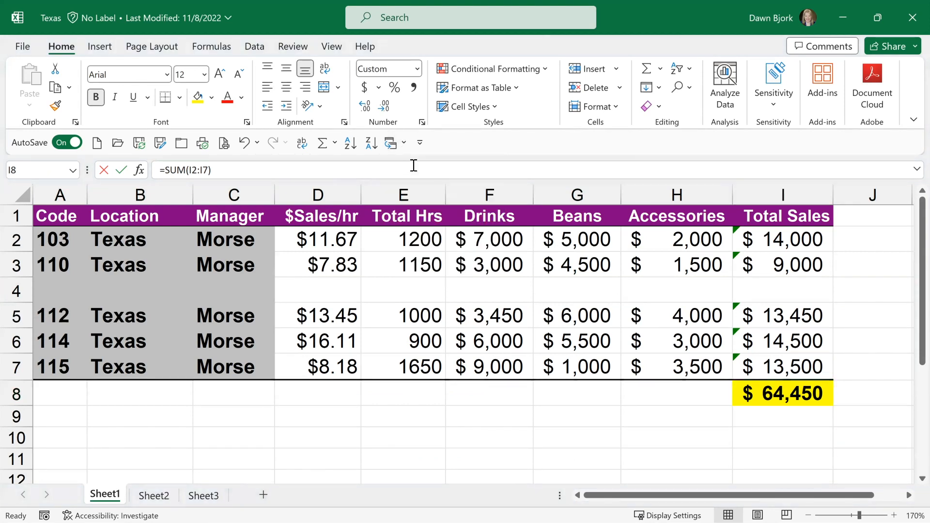
{"action": "left_click", "coordinate": [475, 353]}
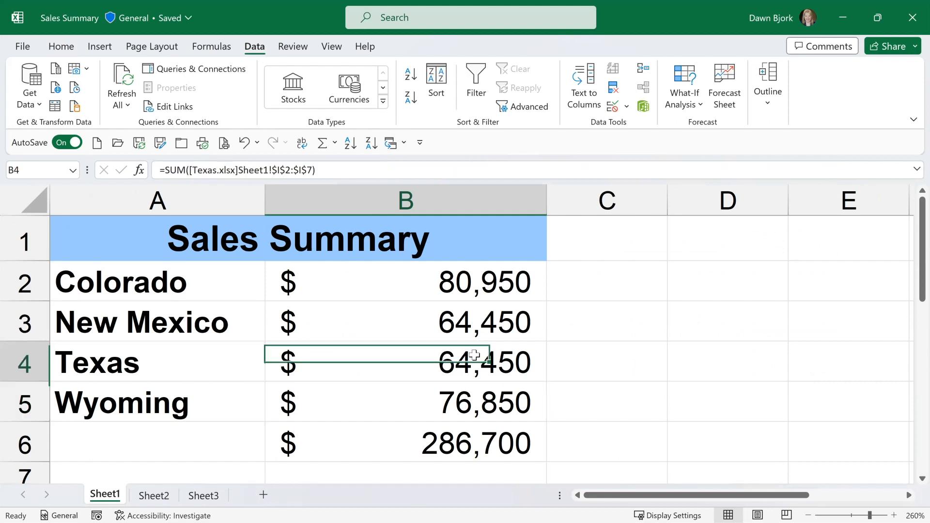
{"action": "double_click", "coordinate": [474, 357]}
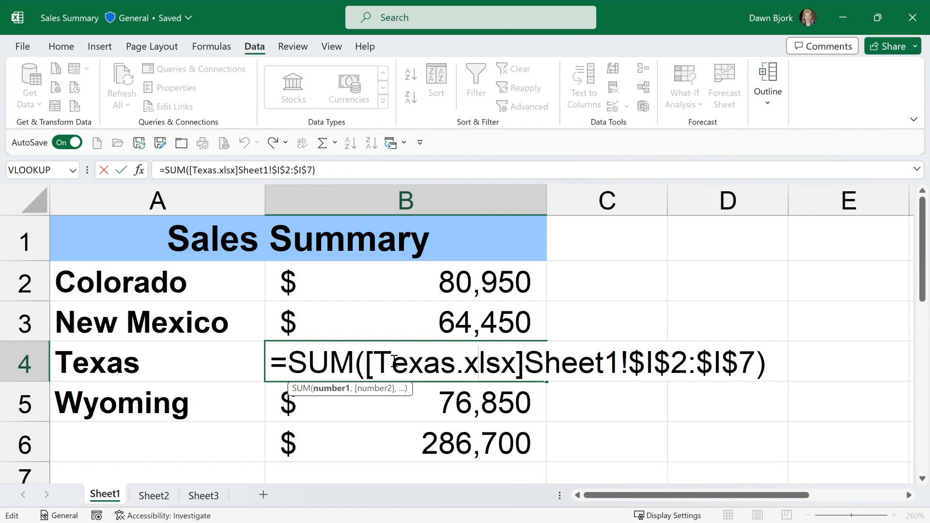
{"action": "key", "text": "Escape"}
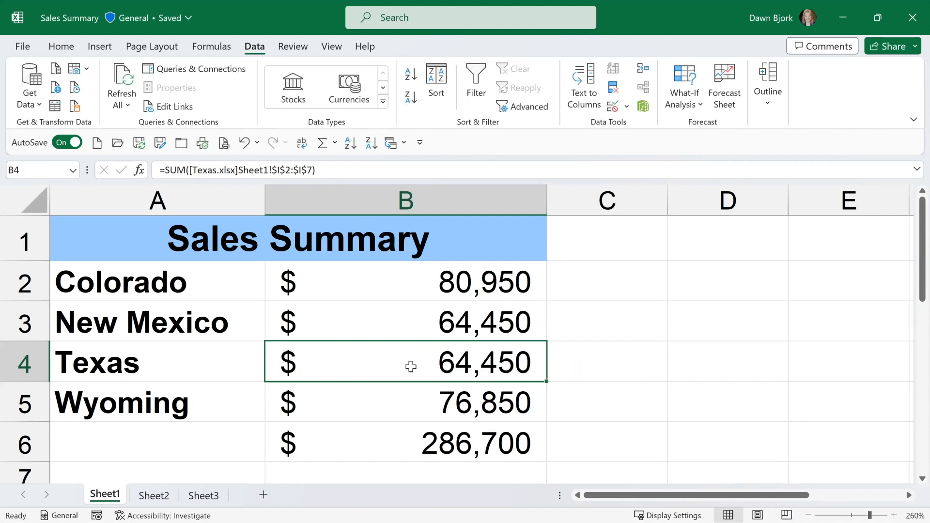
{"action": "double_click", "coordinate": [382, 359]}
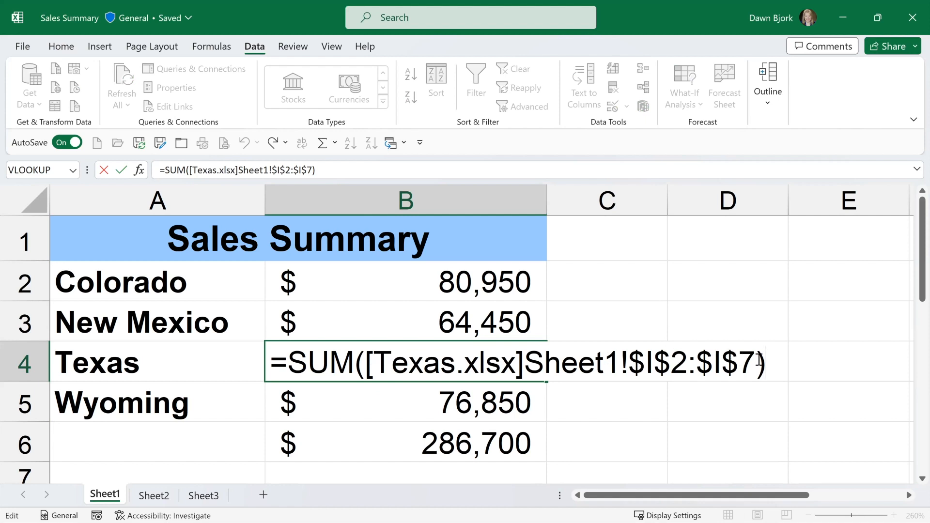
{"action": "key", "text": "Escape"}
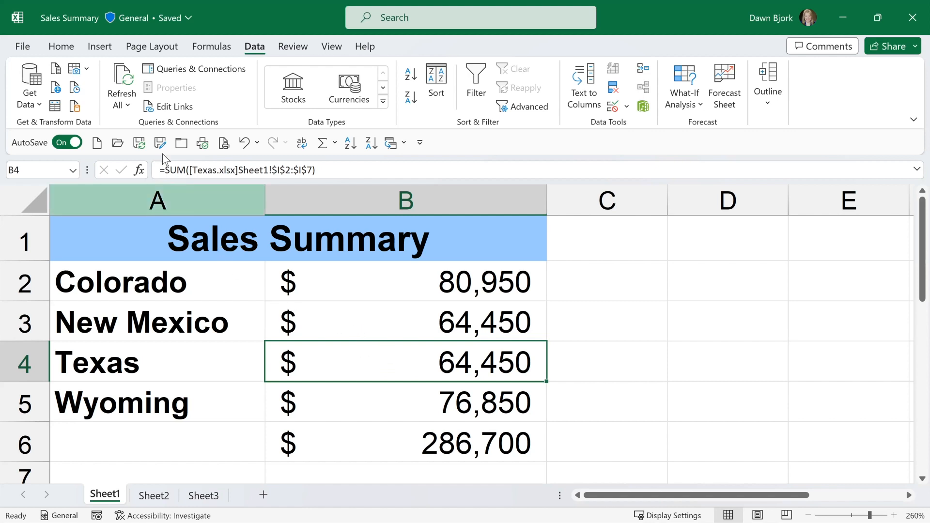
Save a copy of the summary workbook as Sales Summary-Final in the same folder.
{"action": "left_click", "coordinate": [140, 147]}
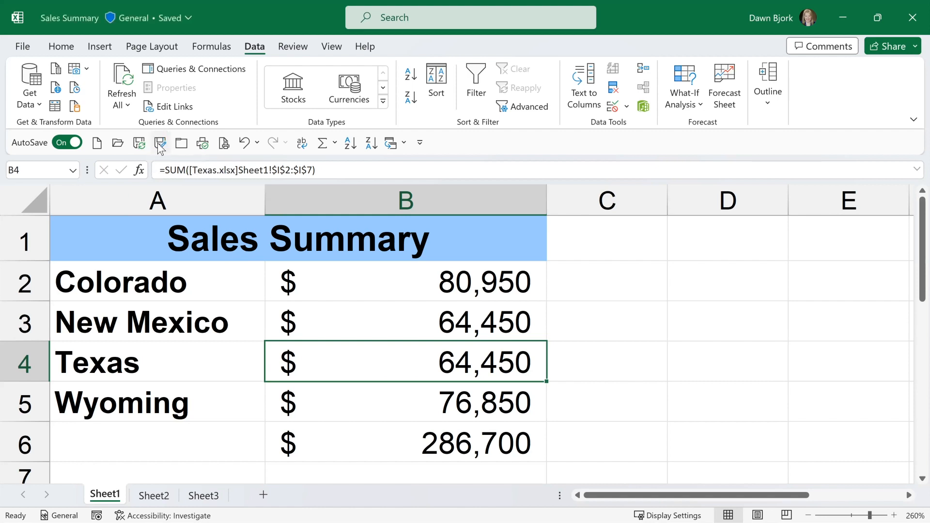
{"action": "left_click", "coordinate": [160, 147]}
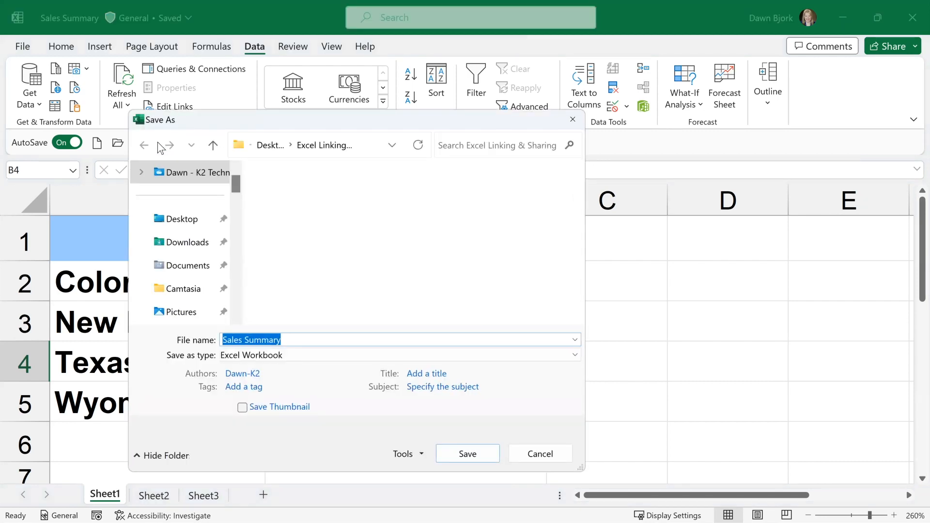
{"action": "left_click", "coordinate": [295, 338]}
{"action": "type", "text": "-Final"}
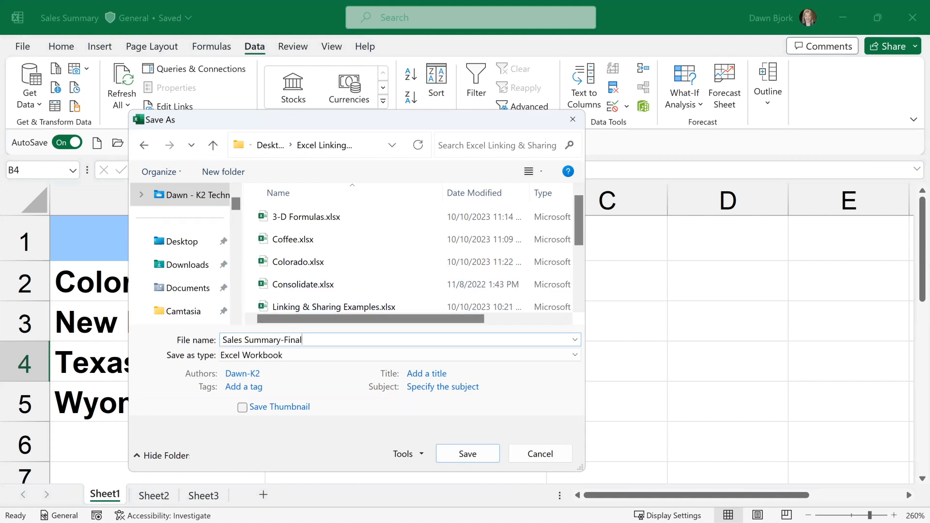
{"action": "key", "text": "Return"}
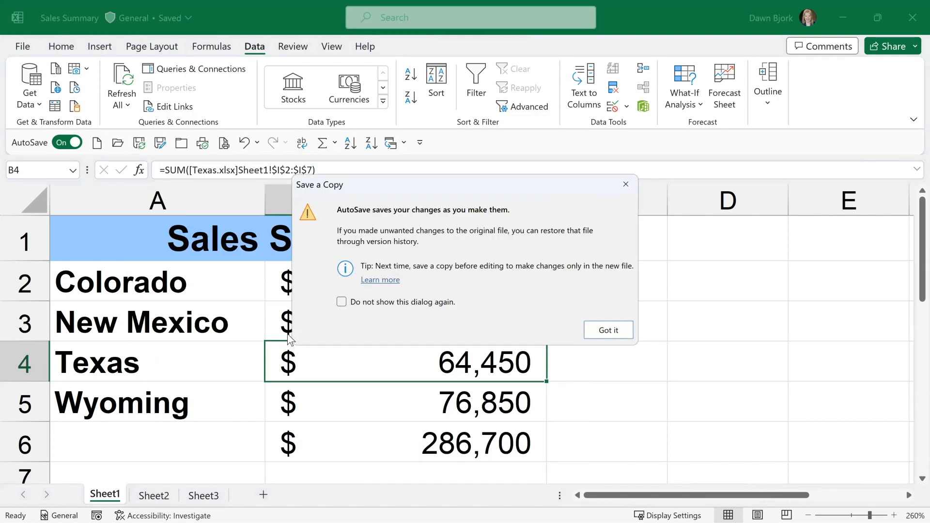
{"action": "left_click", "coordinate": [597, 330]}
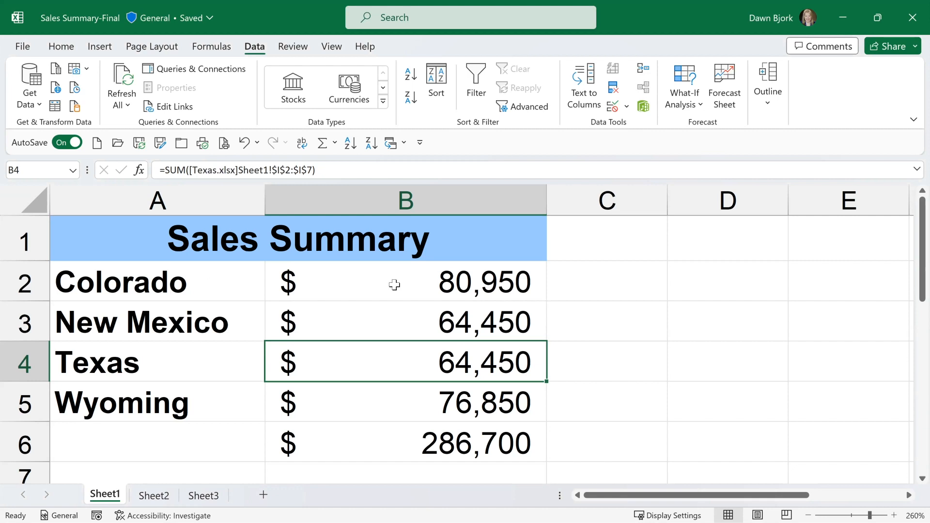
Break the links to the Colorado, New Mexico, Texas and Wyoming workbooks, and check the Colorado cell B2 for a plain value.
{"action": "left_click", "coordinate": [188, 108]}
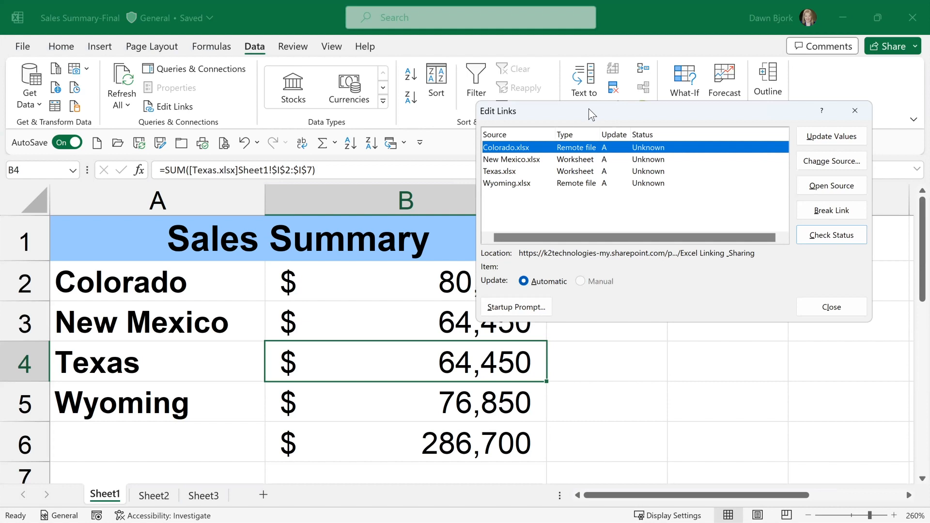
{"action": "left_click_drag", "start_coordinate": [588, 109], "coordinate": [496, 123]}
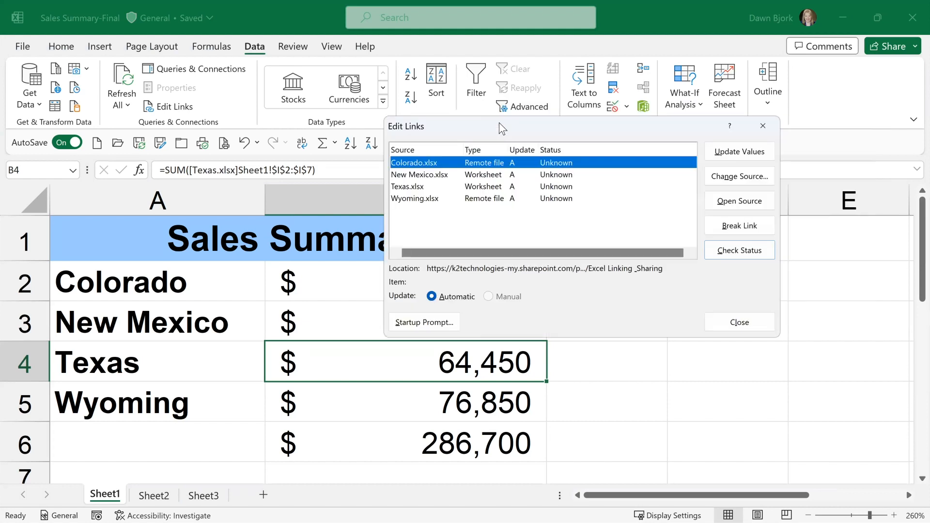
{"action": "left_click", "coordinate": [419, 199], "text": "shift"}
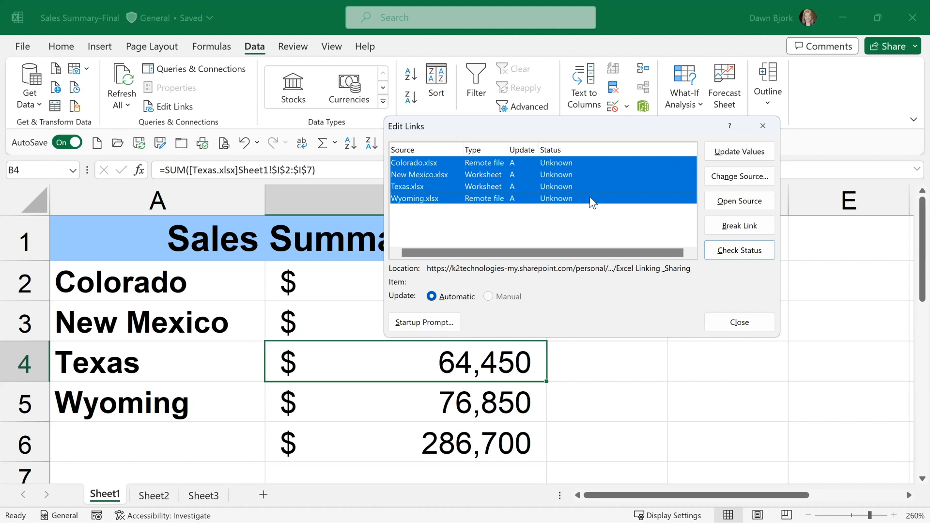
{"action": "left_click", "coordinate": [738, 227]}
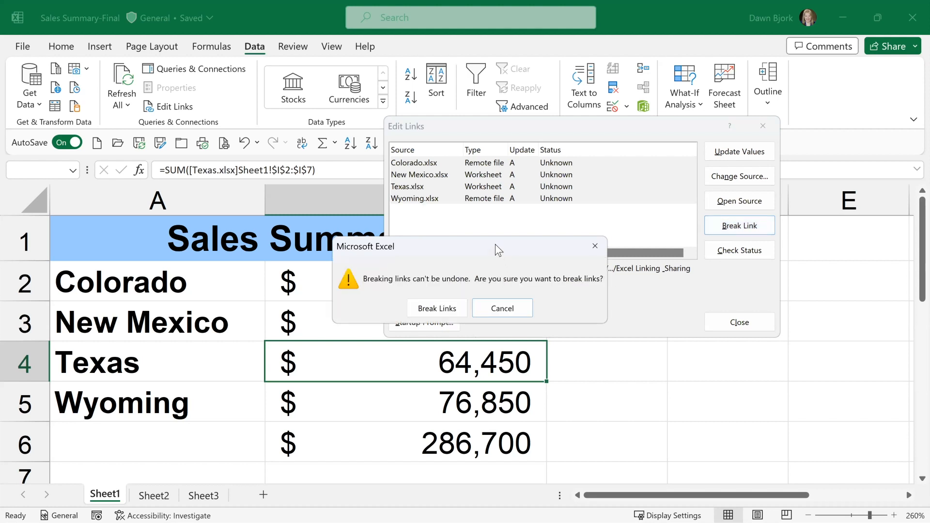
{"action": "left_click", "coordinate": [437, 309]}
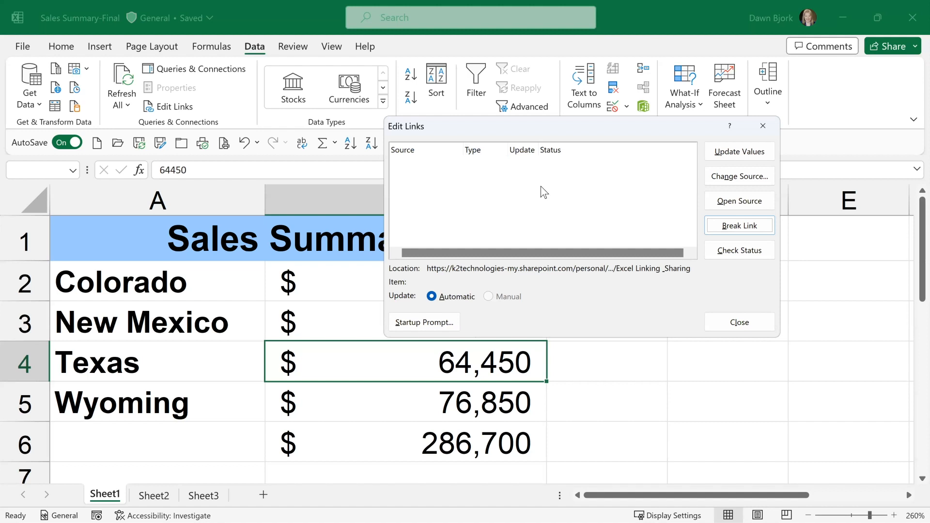
{"action": "left_click", "coordinate": [754, 323]}
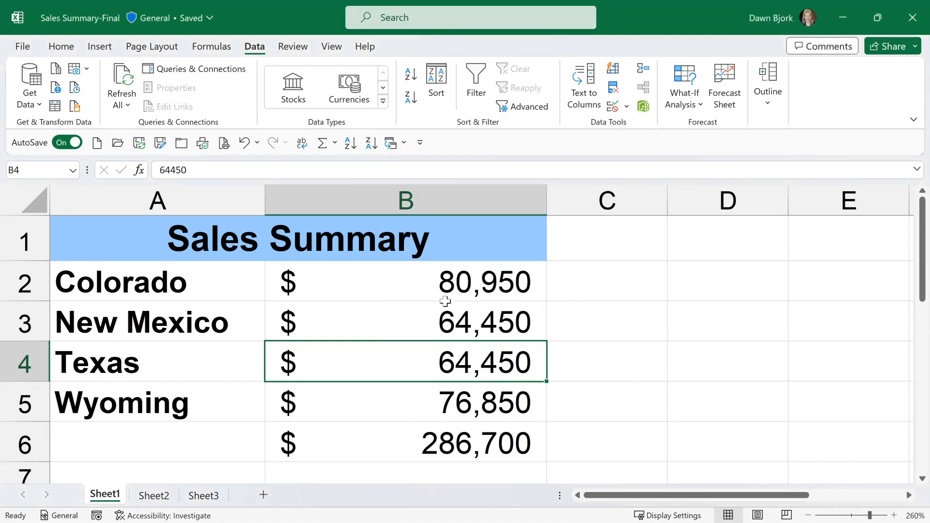
{"action": "double_click", "coordinate": [449, 279]}
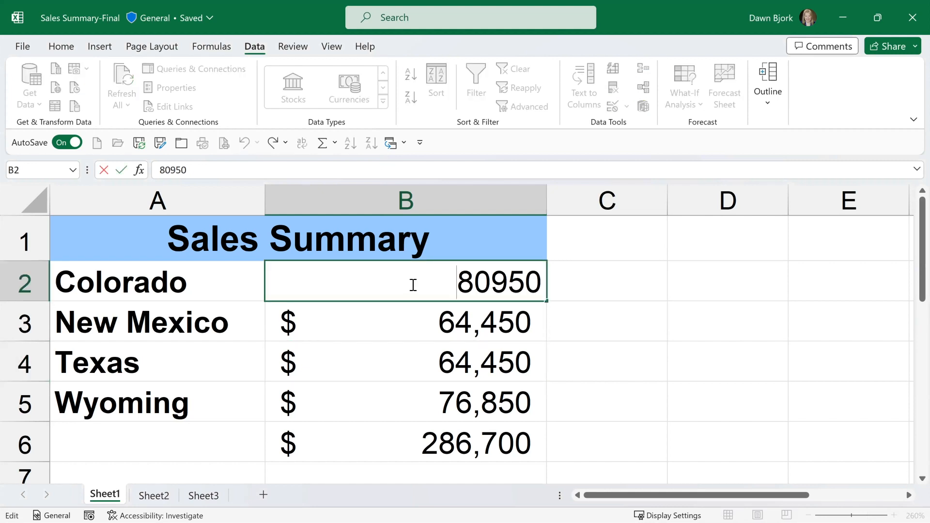
{"action": "key", "text": "Escape"}
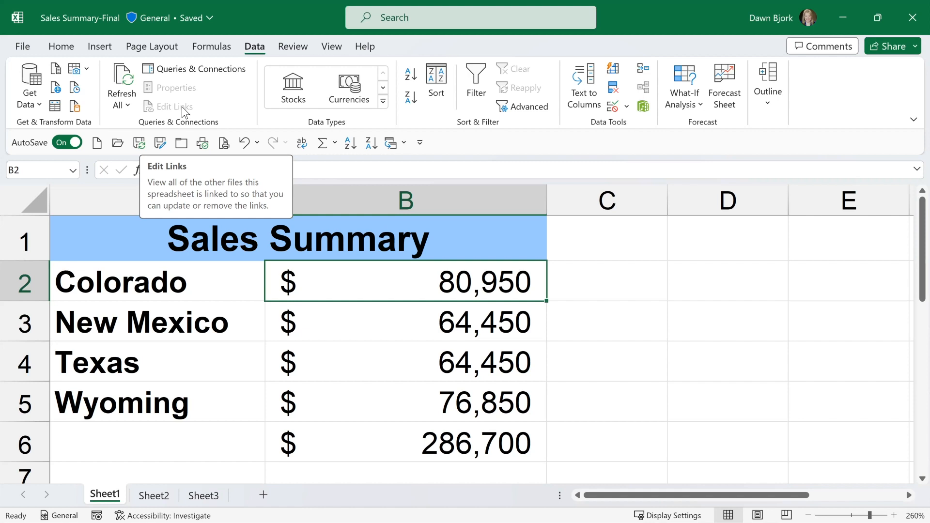
Switch to the Linking & Sharing Examples workbook and show its Tropical Trips sheet.
{"action": "left_click", "coordinate": [404, 142]}
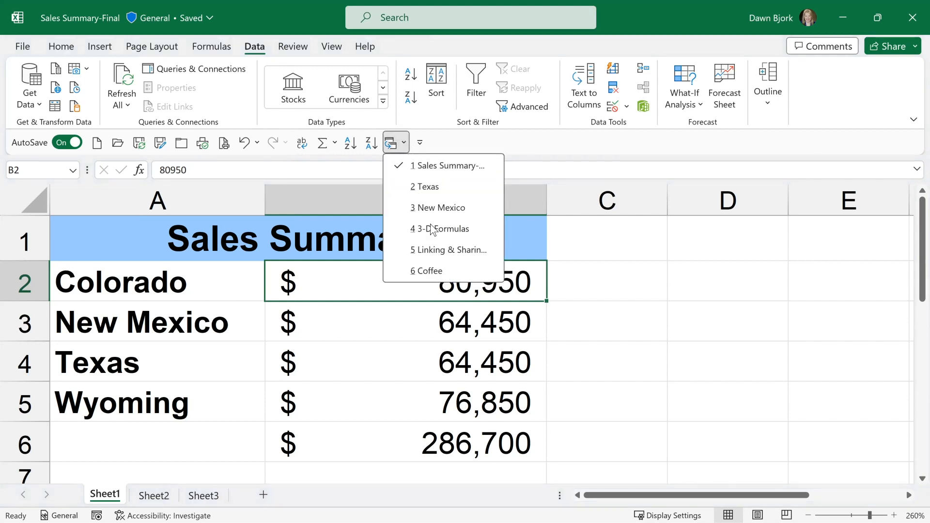
{"action": "left_click", "coordinate": [435, 249]}
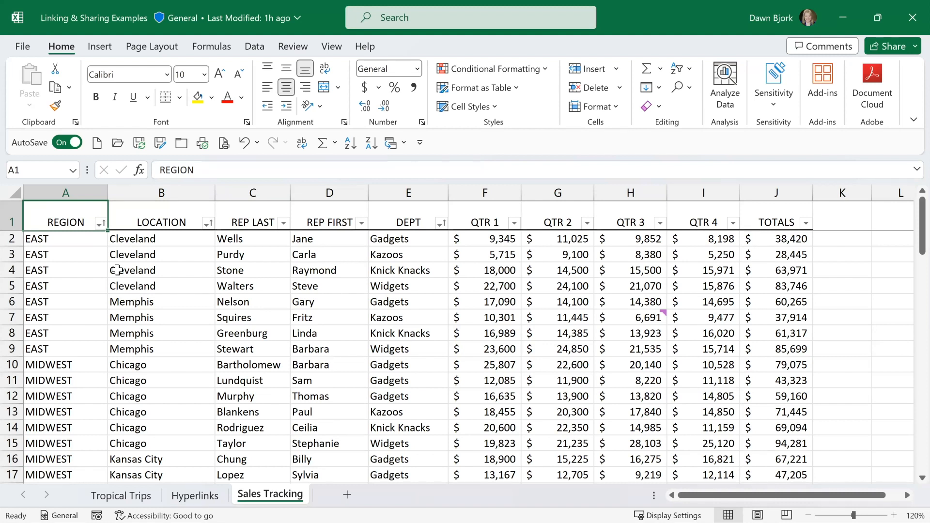
{"action": "left_click", "coordinate": [111, 496]}
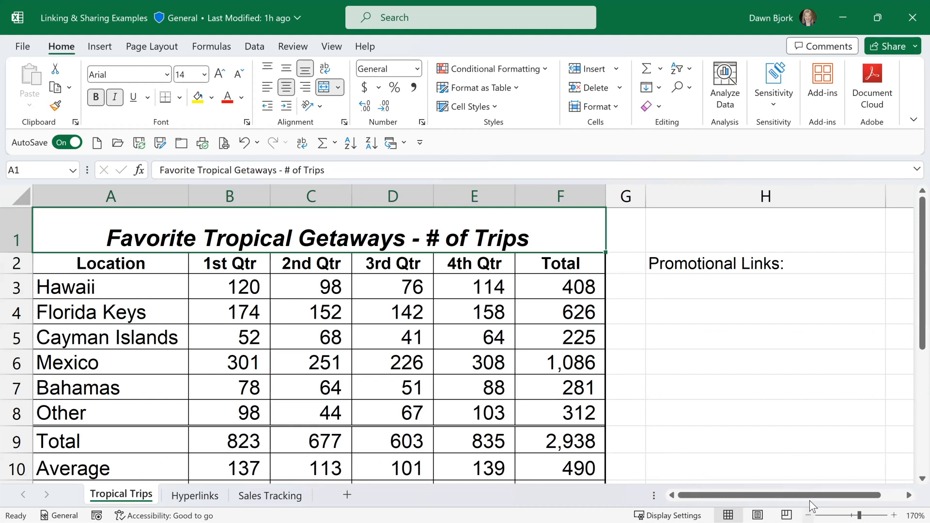
{"action": "scroll", "coordinate": [810, 500], "scroll_direction": "down", "scroll_amount": 2, "text": "ctrl"}
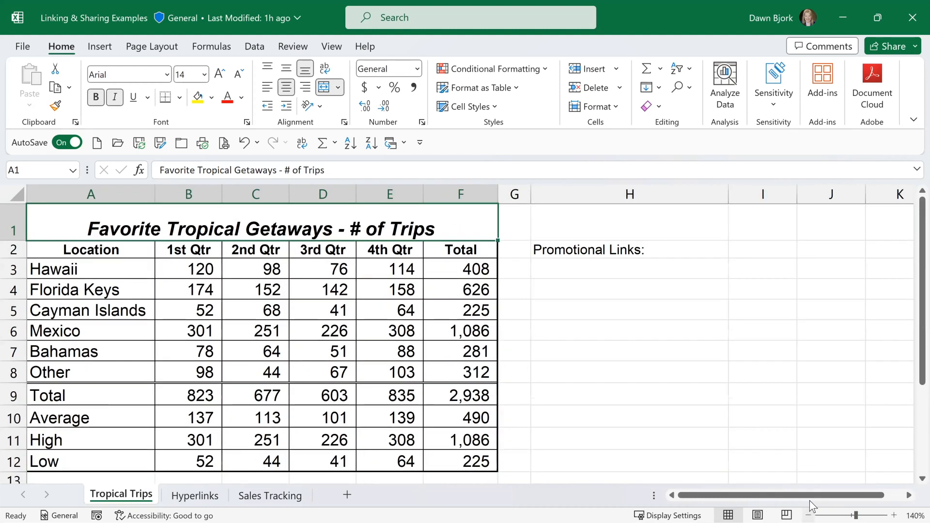
{"action": "scroll", "coordinate": [809, 500], "scroll_direction": "down", "scroll_amount": 1, "text": "ctrl"}
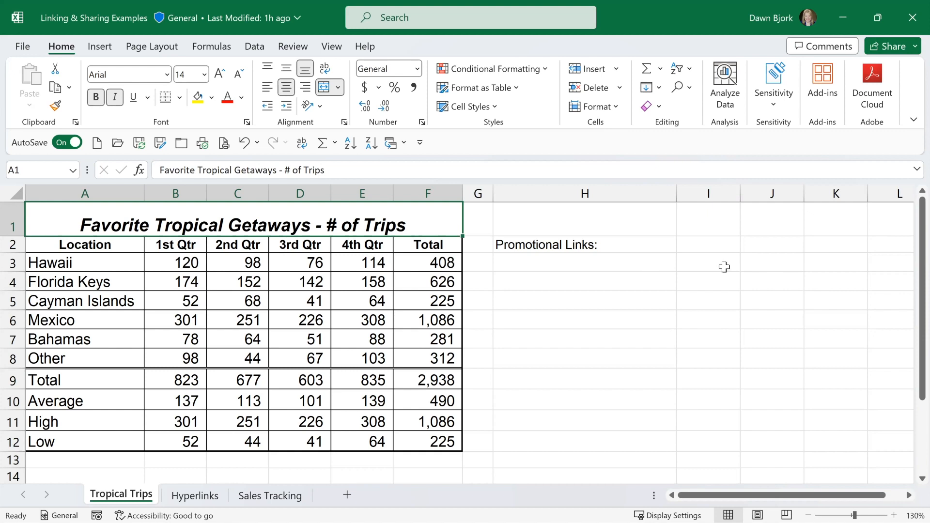
Inspect the Locked and Hidden protection settings of empty cell J4 and close the cell formatting without changes.
{"action": "right_click", "coordinate": [757, 282]}
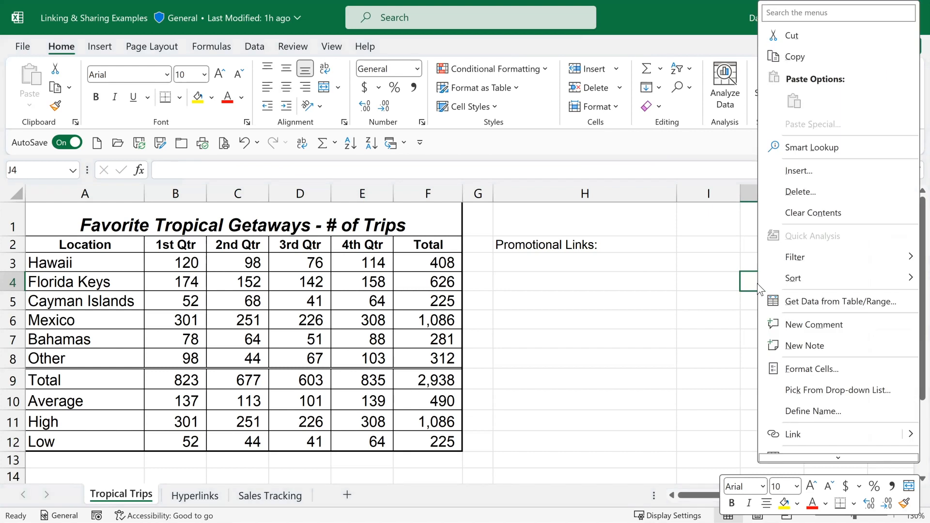
{"action": "left_click", "coordinate": [797, 370]}
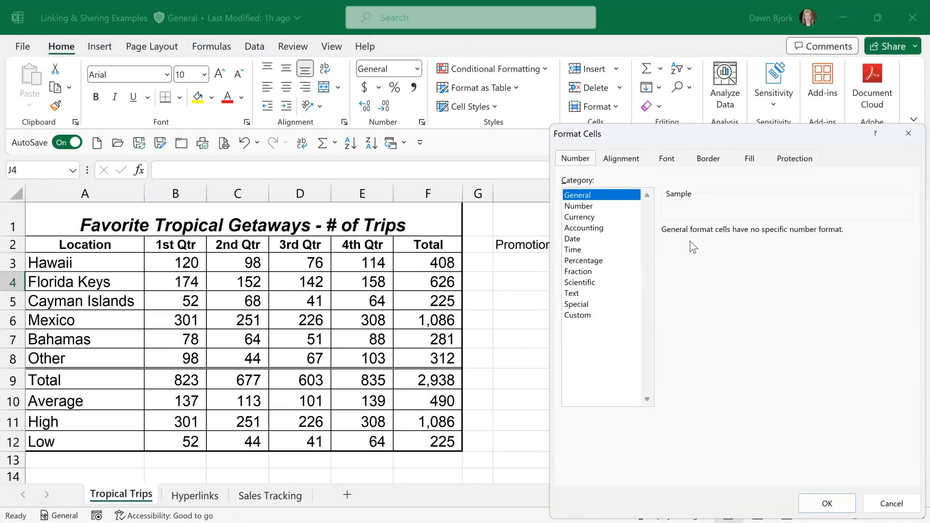
{"action": "left_click", "coordinate": [788, 162]}
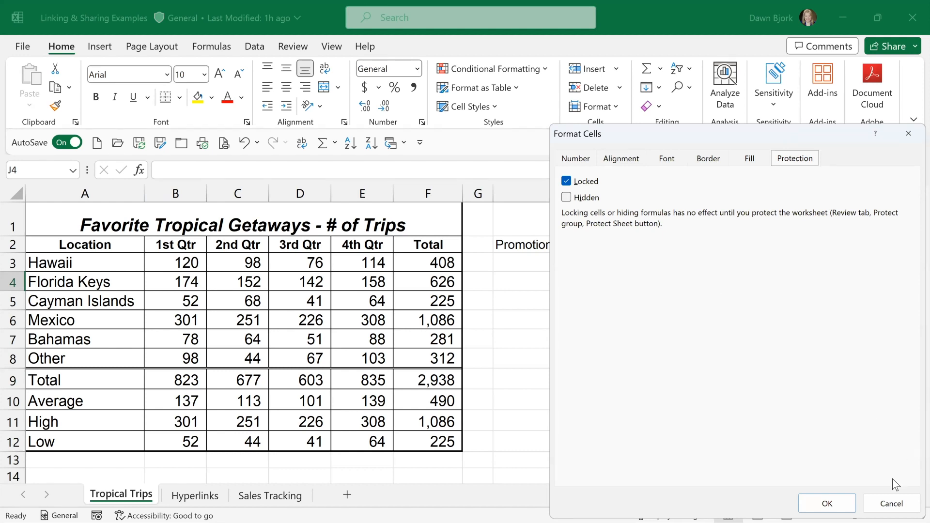
{"action": "left_click", "coordinate": [891, 502]}
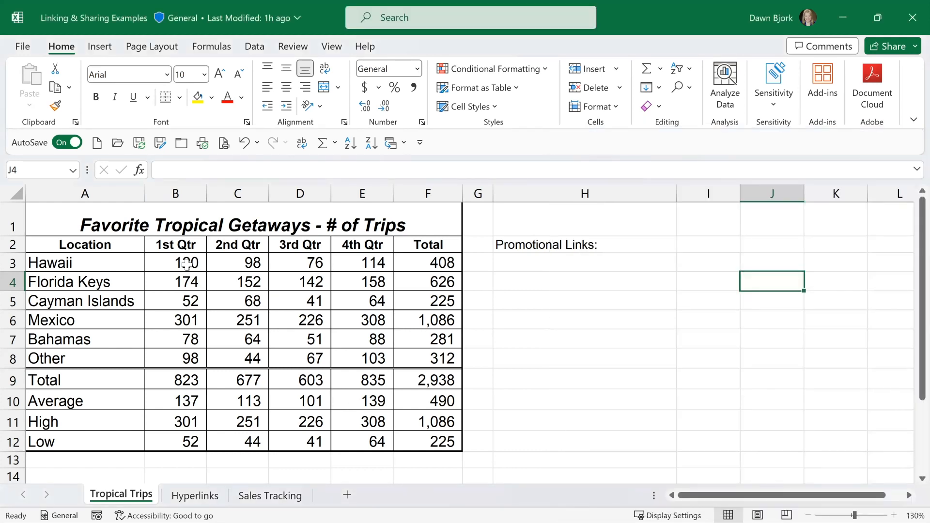
Unlock the quarterly trip figures in B3:E8 by turning off their Locked protection setting.
{"action": "left_click_drag", "start_coordinate": [186, 264], "coordinate": [358, 358]}
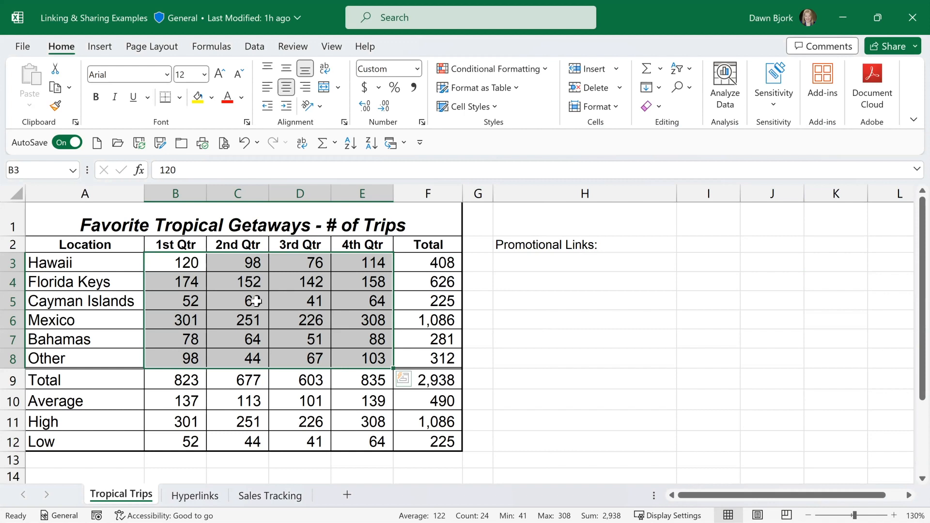
{"action": "key", "text": "ctrl+1"}
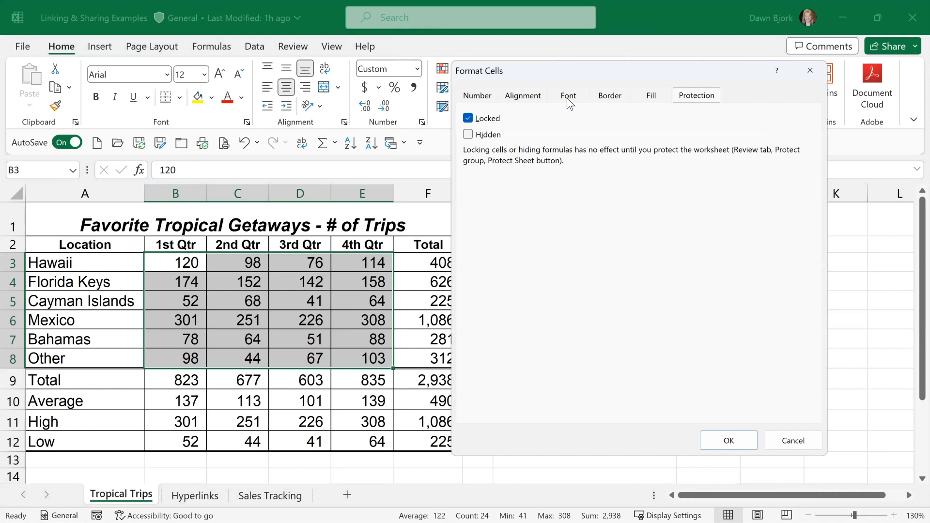
{"action": "left_click", "coordinate": [468, 118]}
{"action": "left_click", "coordinate": [727, 439]}
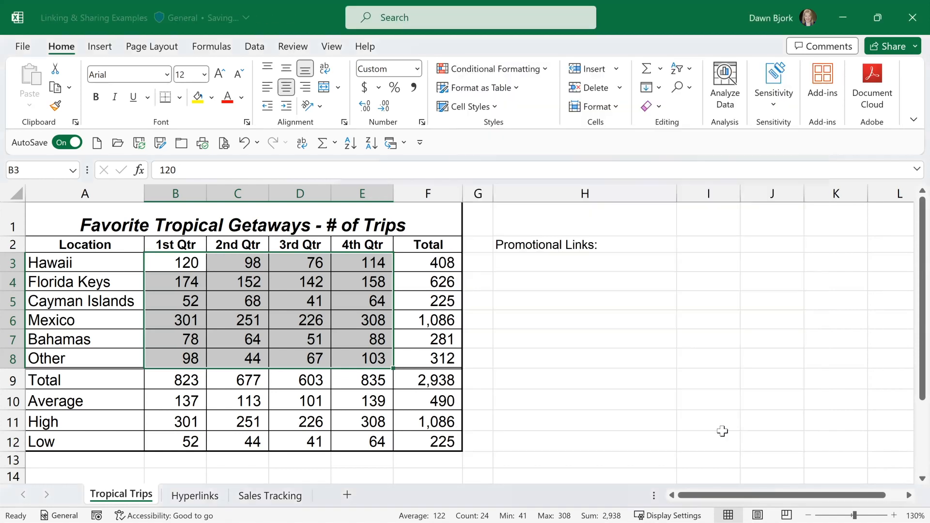
Protect the Tropical Trips sheet with a password, allowing only selection of locked and unlocked cells, and re-enter the password to confirm.
{"action": "left_click", "coordinate": [99, 223]}
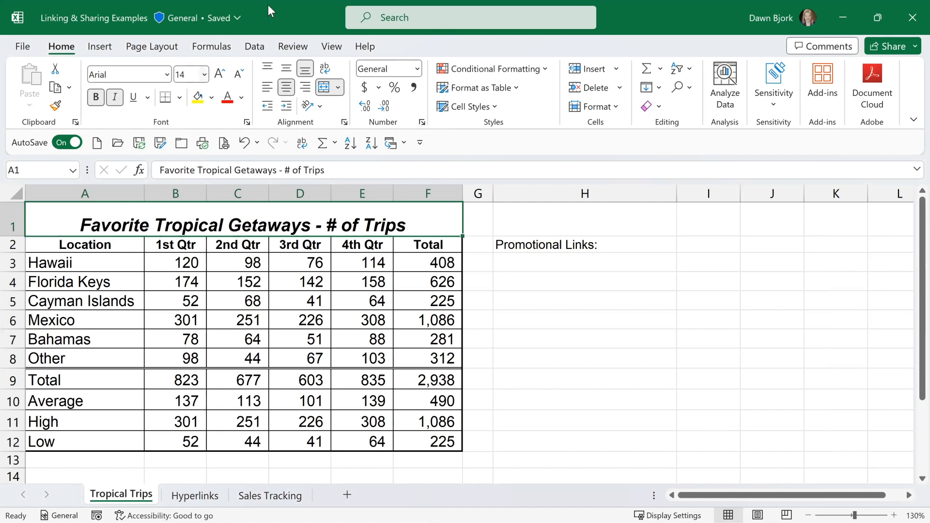
{"action": "left_click", "coordinate": [283, 49]}
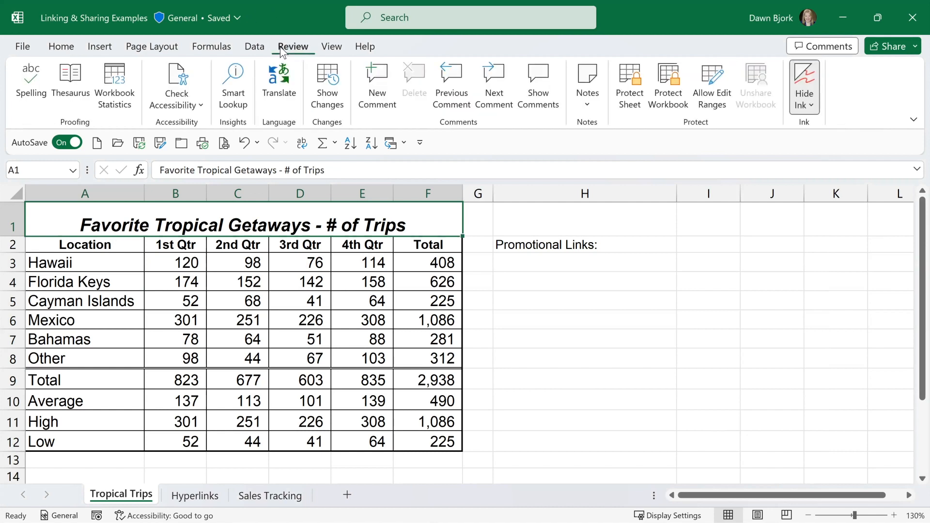
{"action": "left_click", "coordinate": [627, 97]}
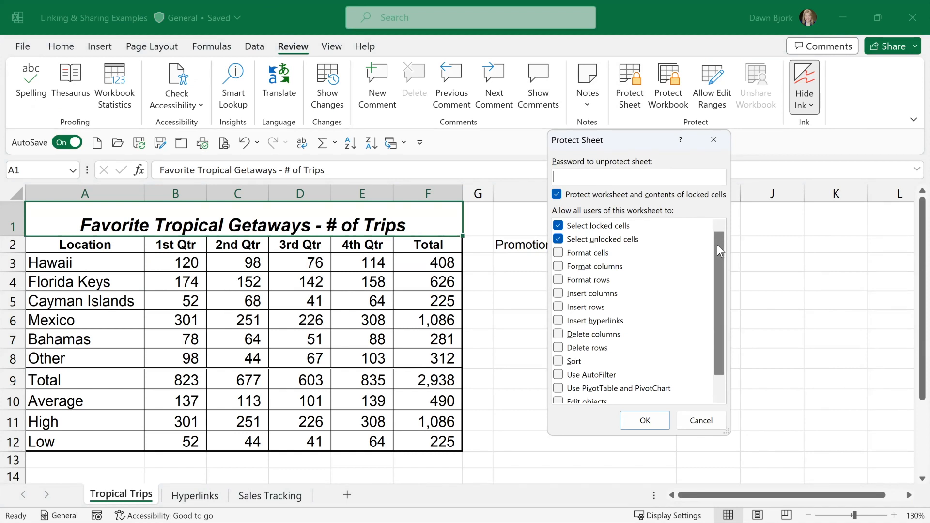
{"action": "scroll", "coordinate": [717, 245], "scroll_direction": "down", "scroll_amount": 1}
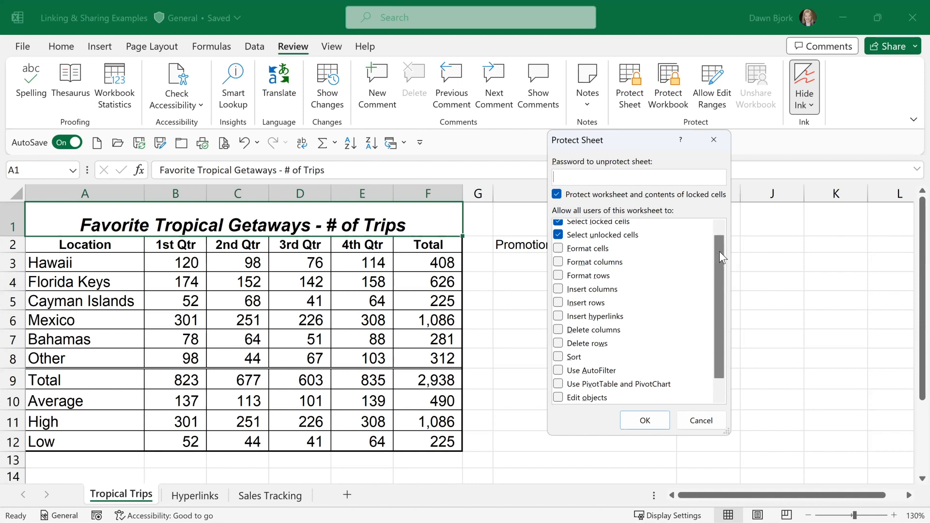
{"action": "scroll", "coordinate": [722, 245], "scroll_direction": "up", "scroll_amount": 1}
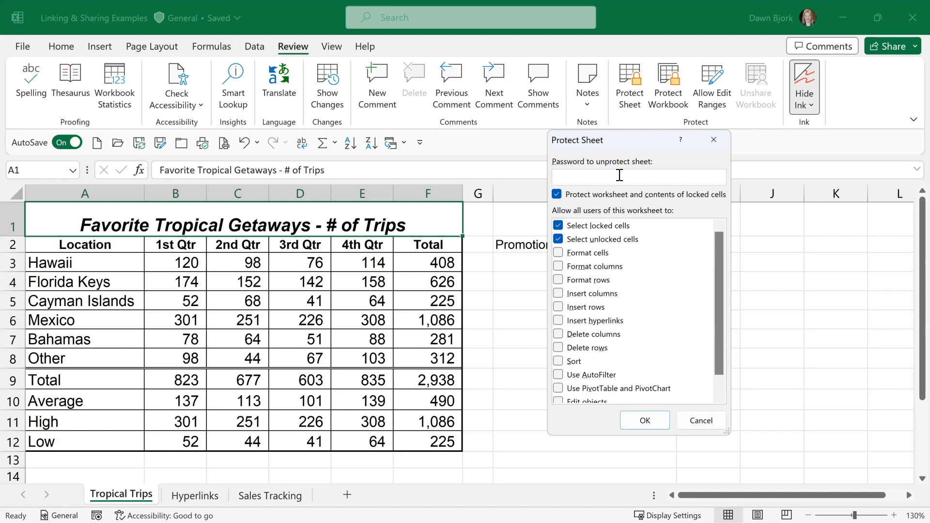
{"action": "type", "text": "*****"}
{"action": "left_click", "coordinate": [645, 421]}
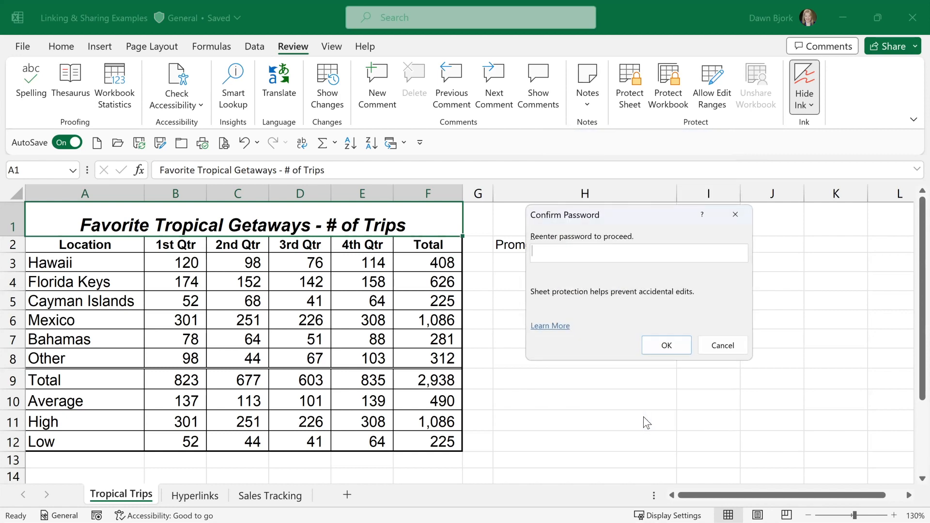
{"action": "type", "text": "*****"}
{"action": "left_click", "coordinate": [661, 345]}
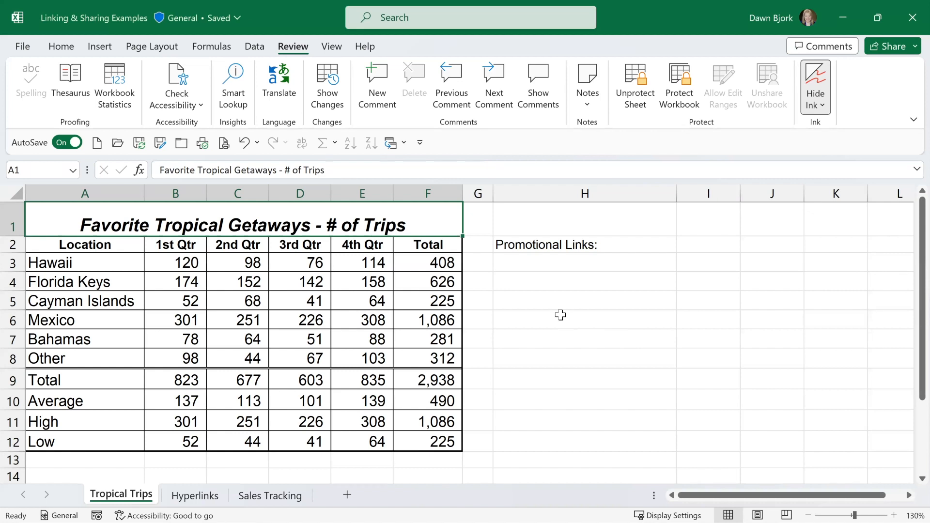
Test the sheet protection by trying to change the locked Cayman Islands label in A5, and dismiss the warning.
{"action": "left_click", "coordinate": [552, 315]}
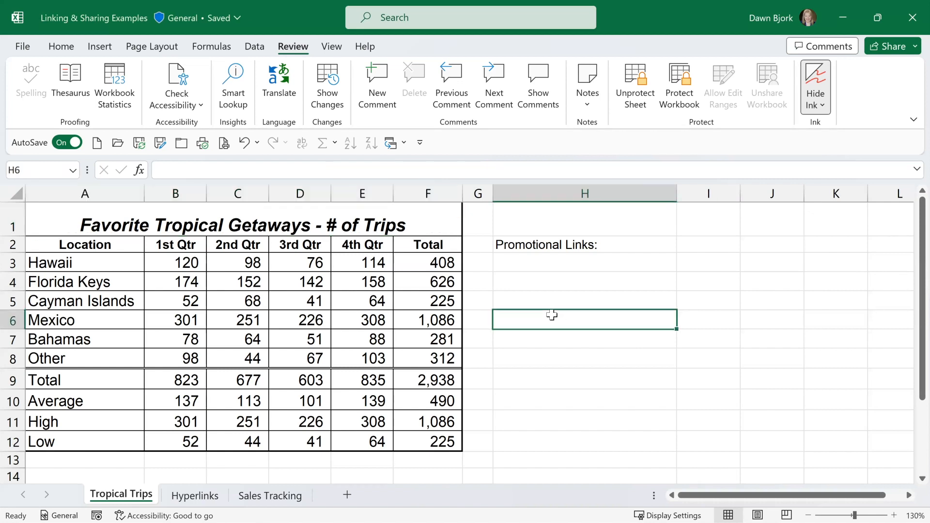
{"action": "left_click", "coordinate": [93, 299]}
{"action": "key", "text": "ctrl+k"}
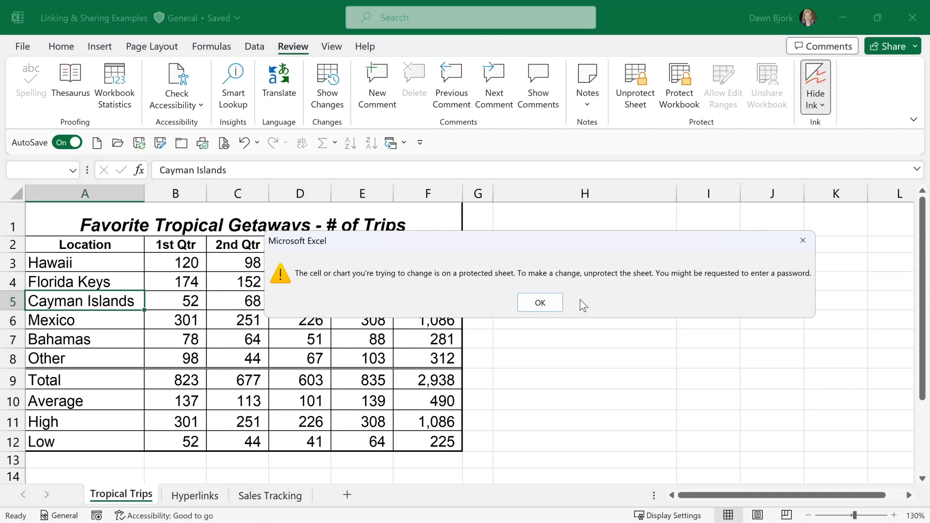
{"action": "left_click", "coordinate": [537, 304]}
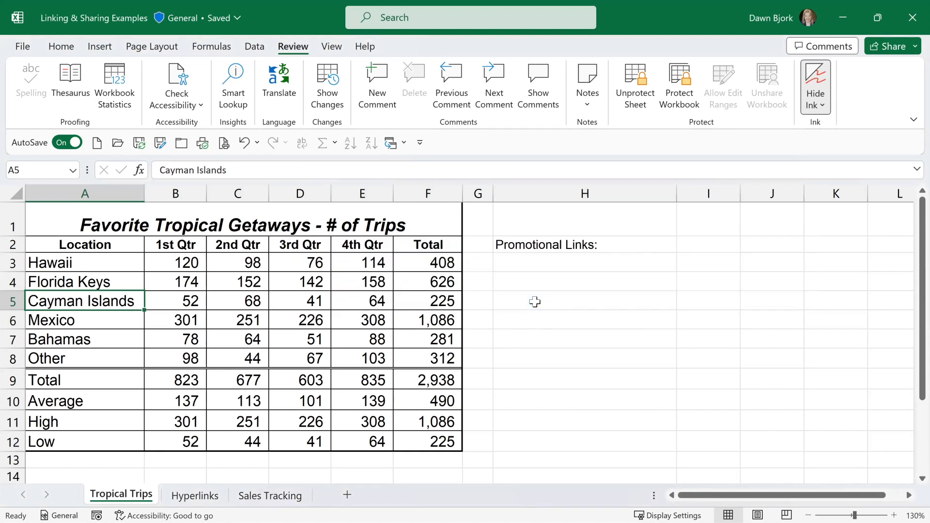
Set the Cayman Islands 3rd Qtr value in unlocked cell D5 to 250.
{"action": "left_click", "coordinate": [310, 299]}
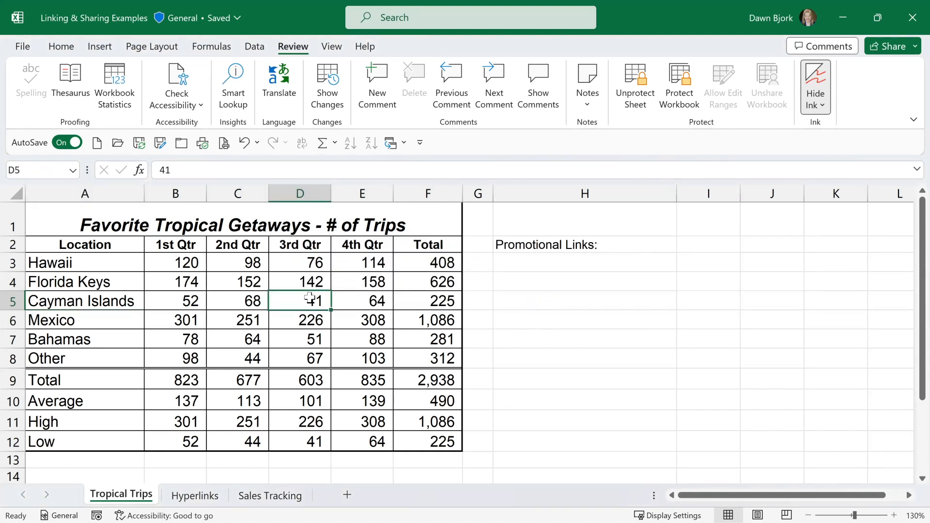
{"action": "type", "text": "250"}
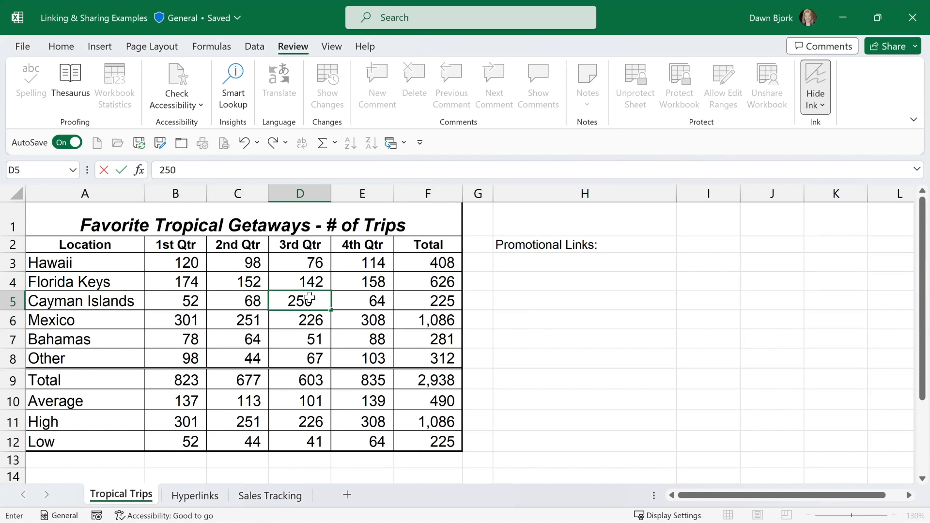
{"action": "key", "text": "Return"}
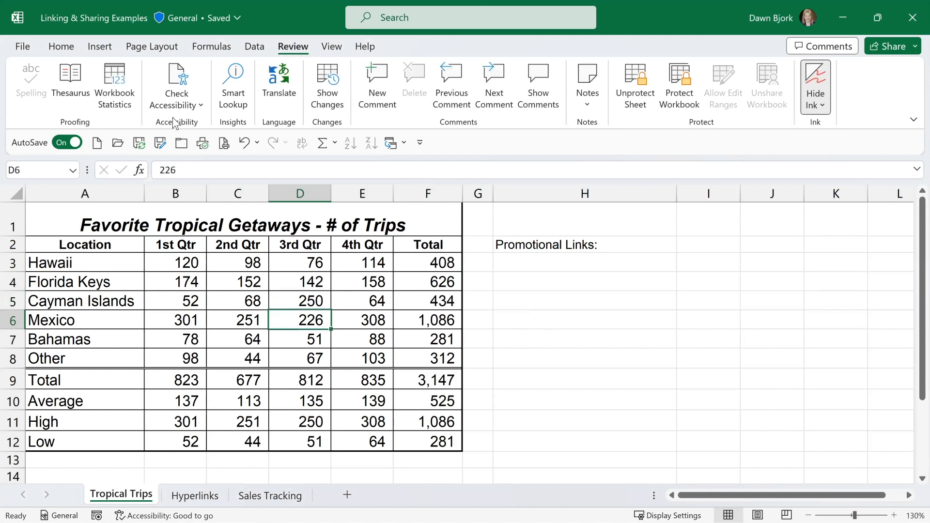
Examine which formatting and cell commands are available for the locked 2nd Qtr heading in C2.
{"action": "left_click", "coordinate": [62, 46]}
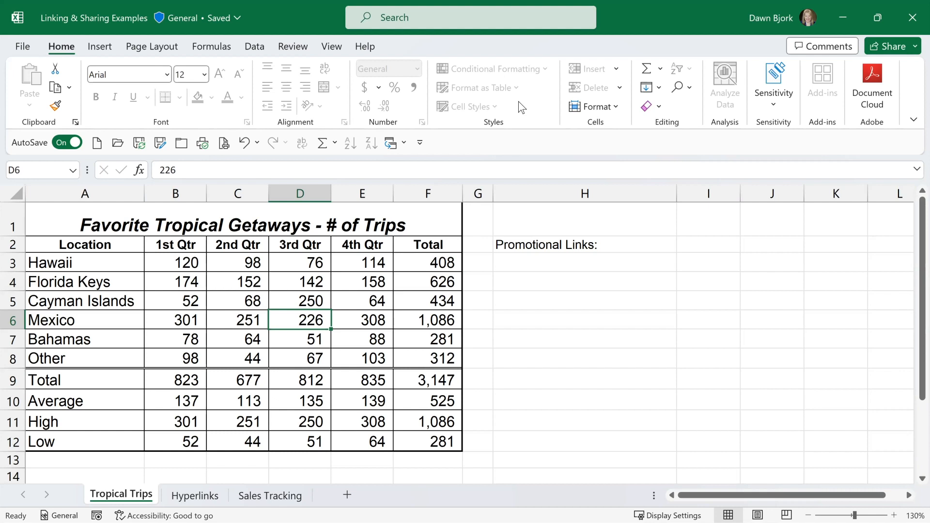
{"action": "left_click", "coordinate": [223, 244]}
{"action": "right_click", "coordinate": [227, 248]}
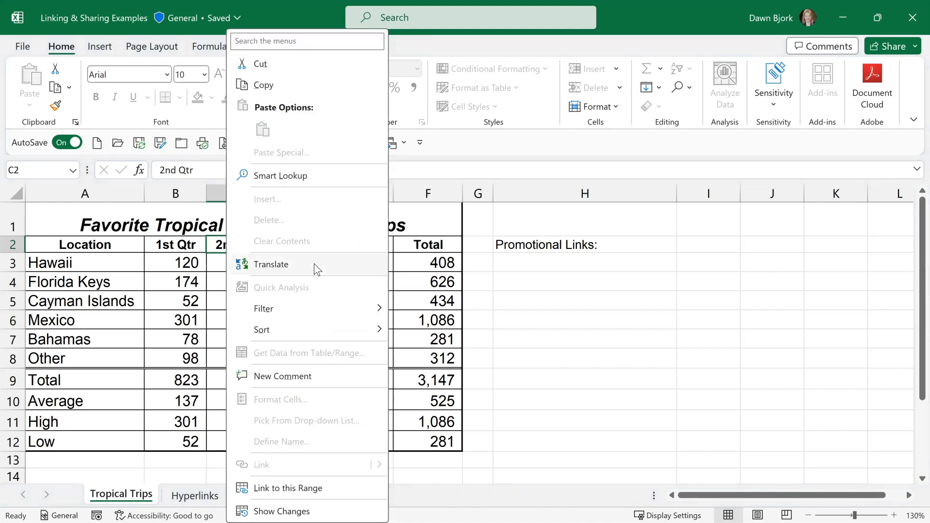
{"action": "left_click", "coordinate": [219, 245]}
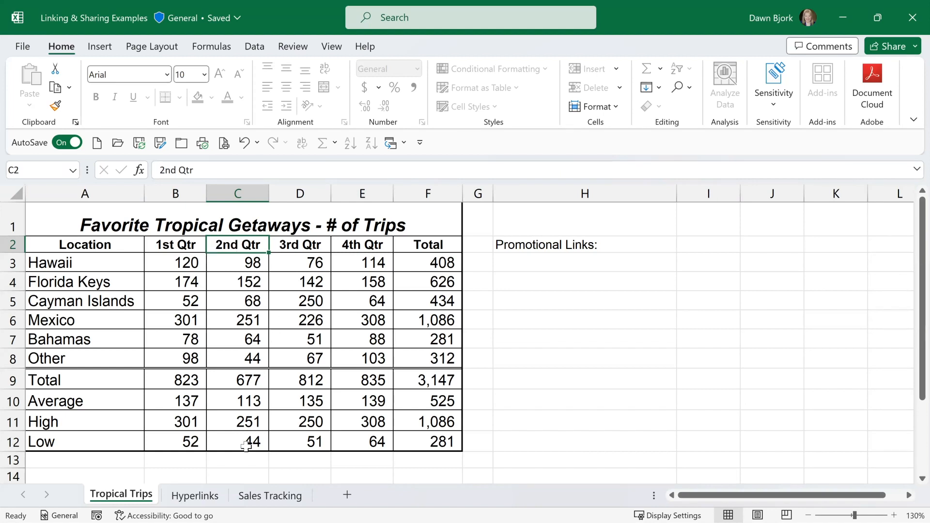
Enter the contact's e-mail in cell E2 of the Hyperlinks sheet and reselect that cell.
{"action": "left_click", "coordinate": [193, 495]}
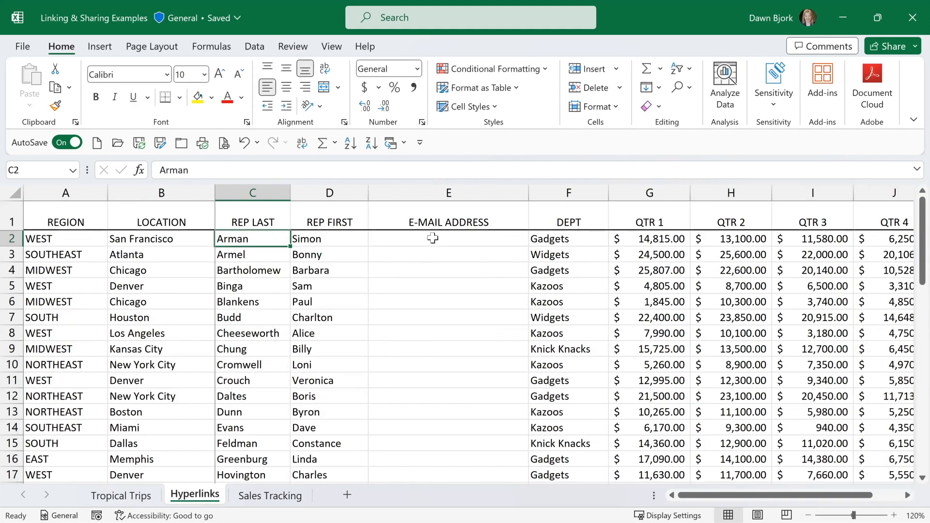
{"action": "left_click", "coordinate": [433, 238]}
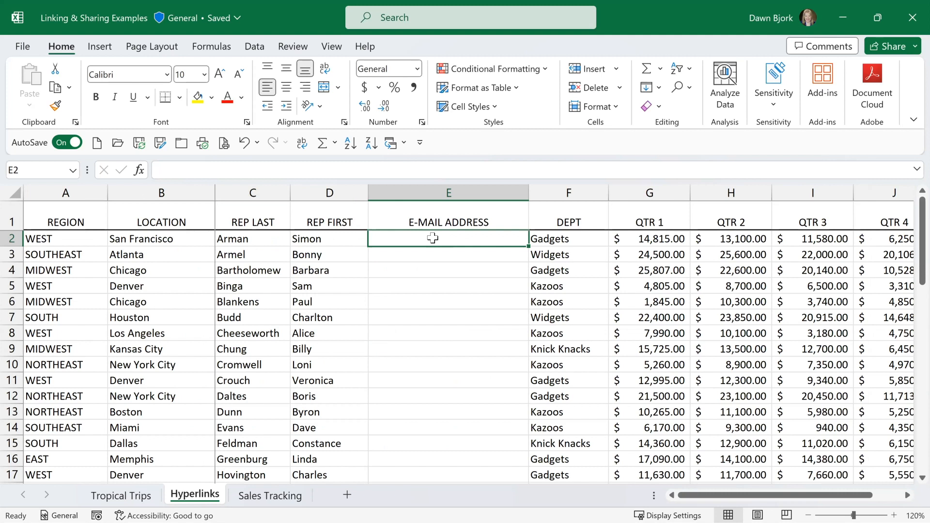
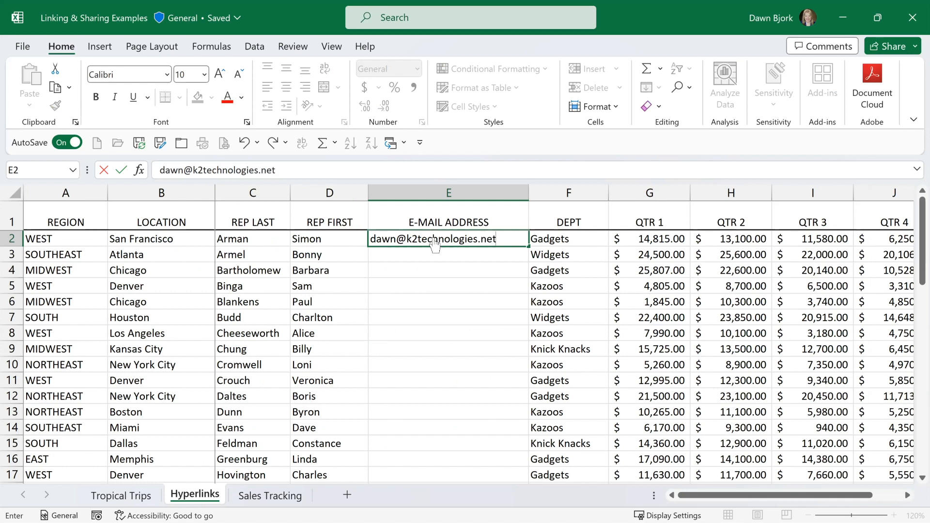
{"action": "key", "text": "Return"}
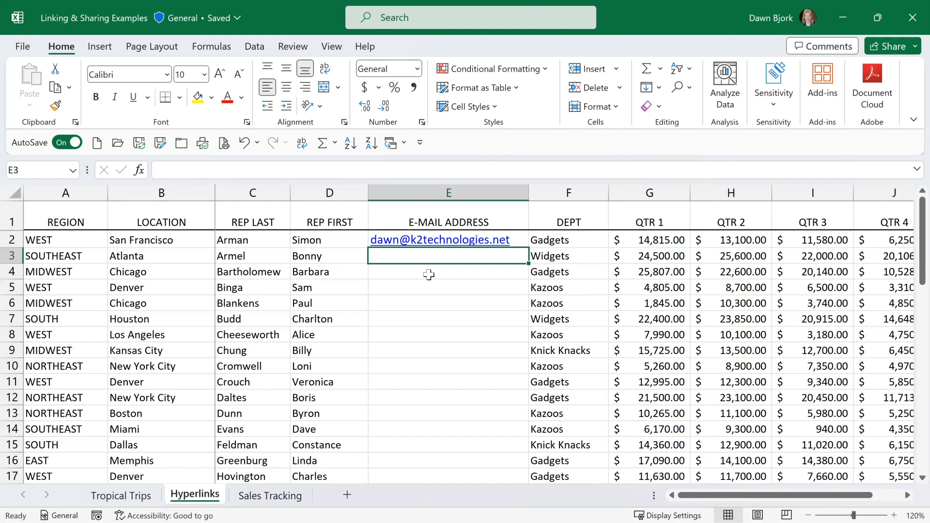
{"action": "mouse_move", "coordinate": [435, 248]}
{"action": "key", "text": "Up"}
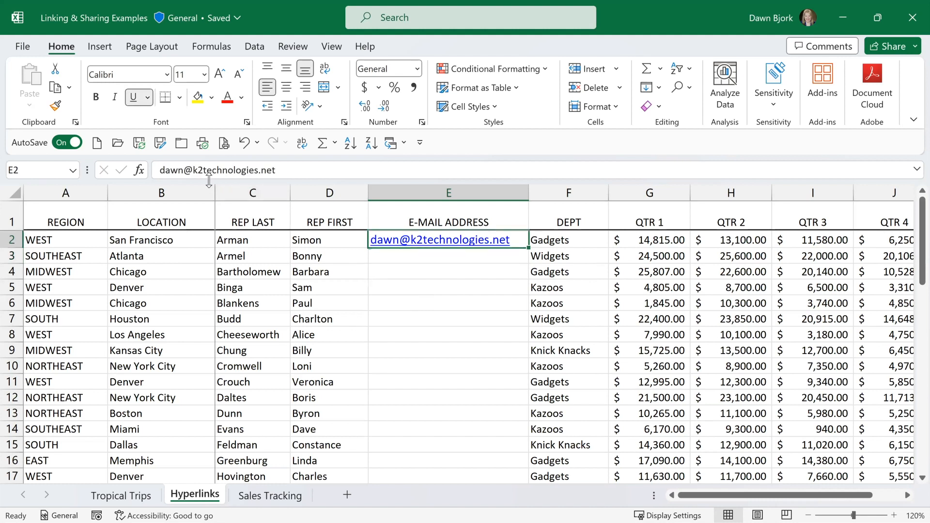
{"action": "left_click", "coordinate": [405, 257]}
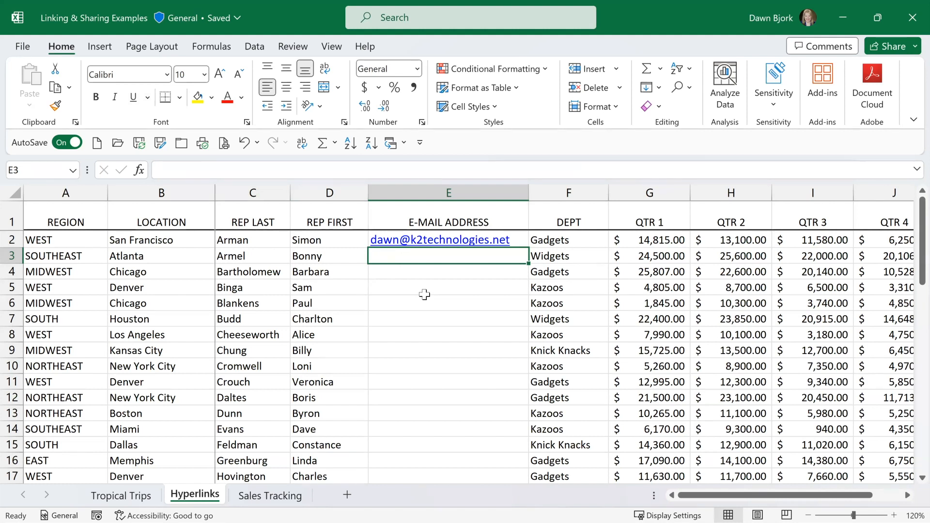
{"action": "left_click", "coordinate": [22, 48]}
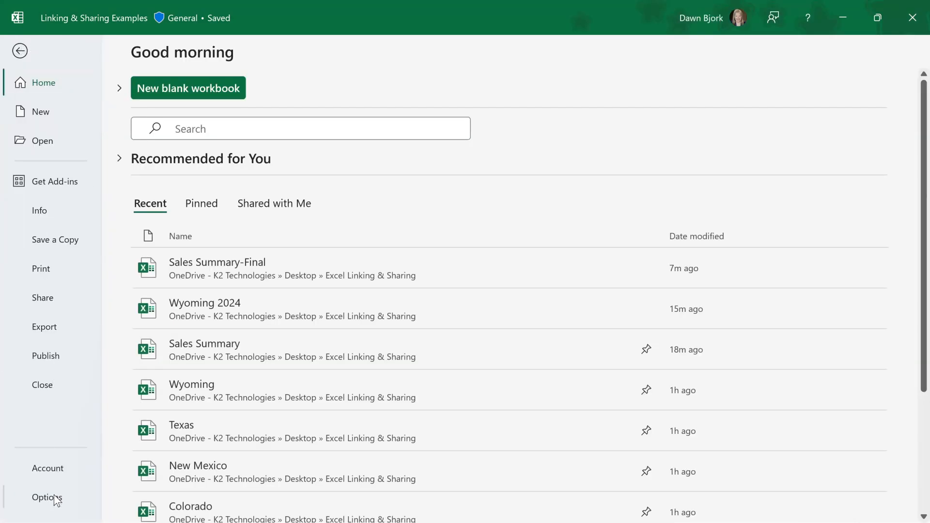
{"action": "key", "text": "Escape"}
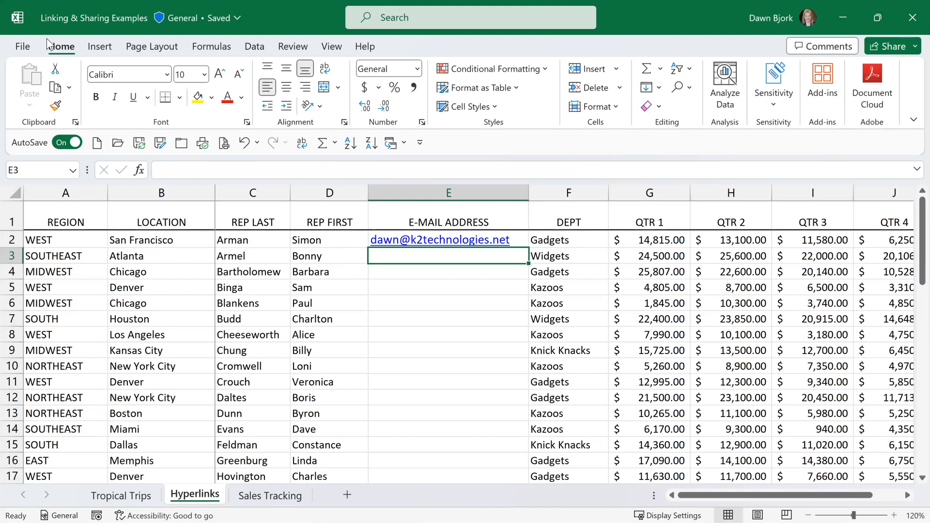
{"action": "left_click", "coordinate": [24, 45]}
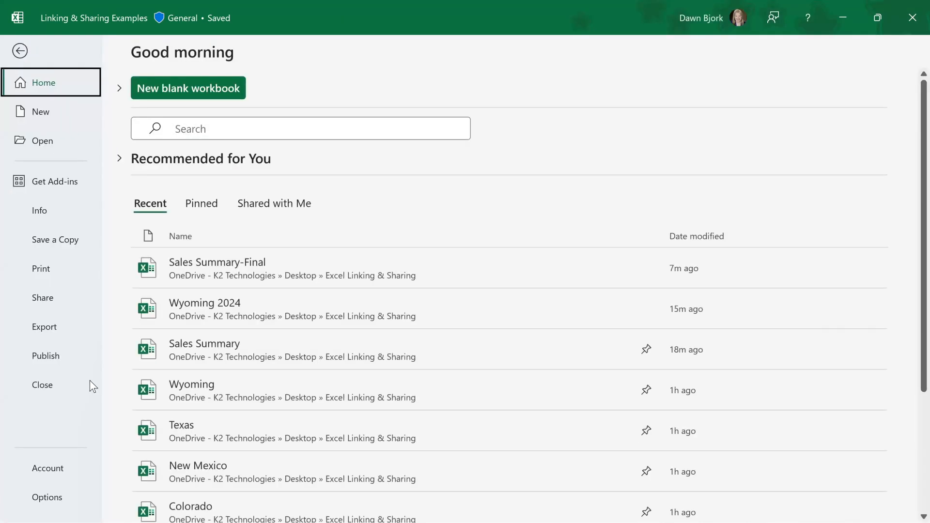
{"action": "left_click", "coordinate": [58, 497]}
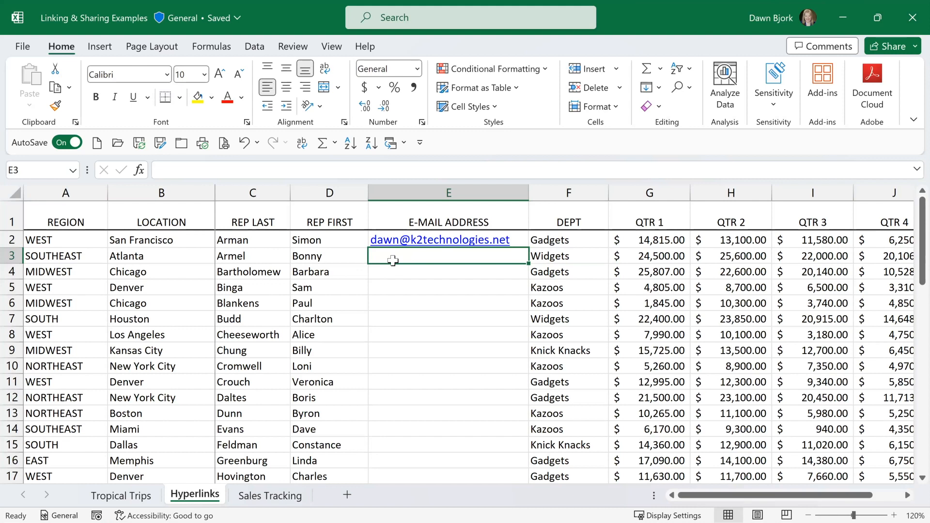
{"action": "left_click", "coordinate": [407, 272]}
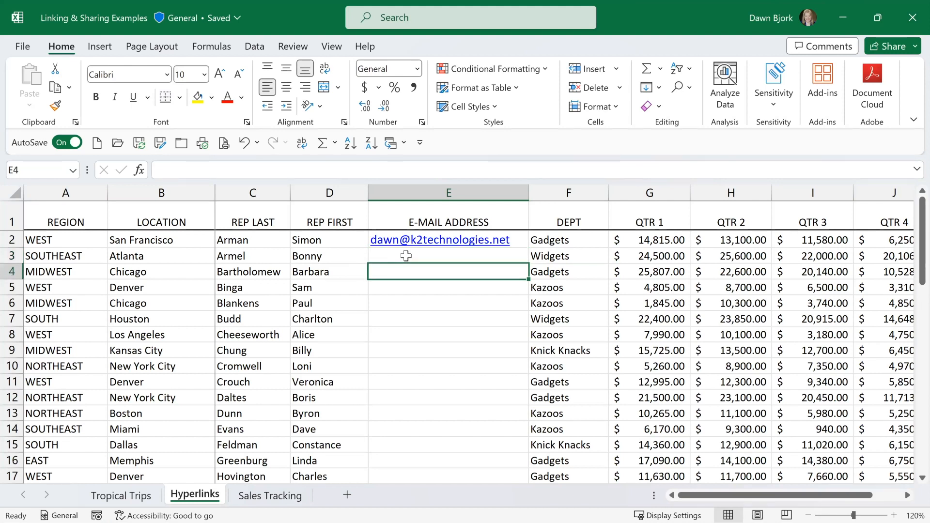
{"action": "left_click", "coordinate": [406, 256]}
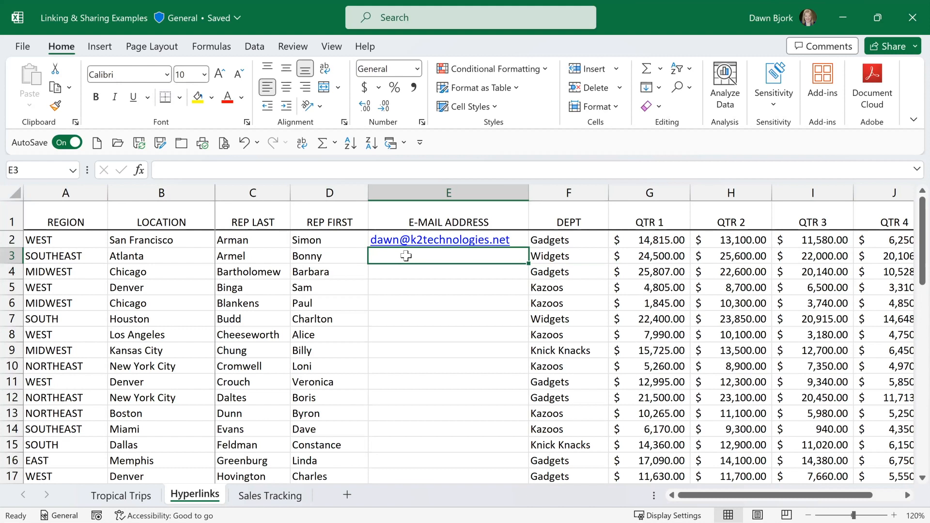
{"action": "right_click", "coordinate": [367, 146]}
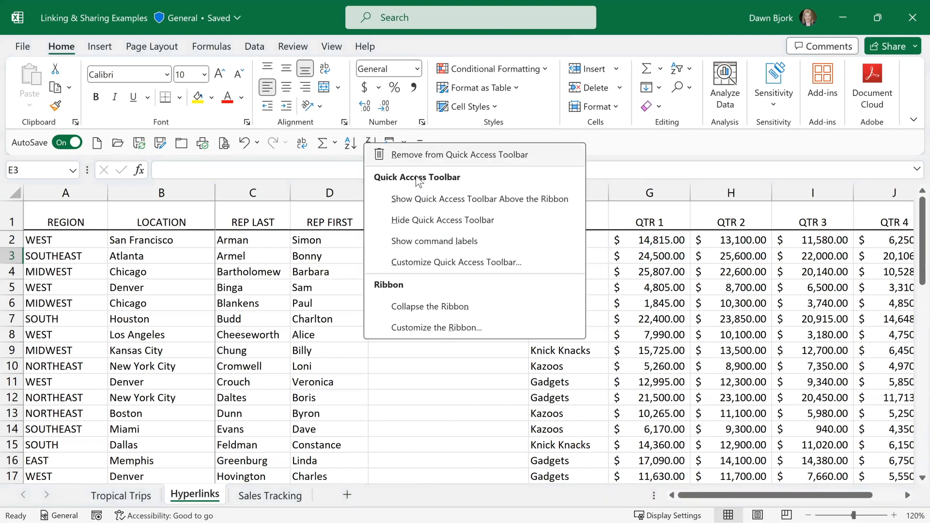
{"action": "key", "text": "Escape"}
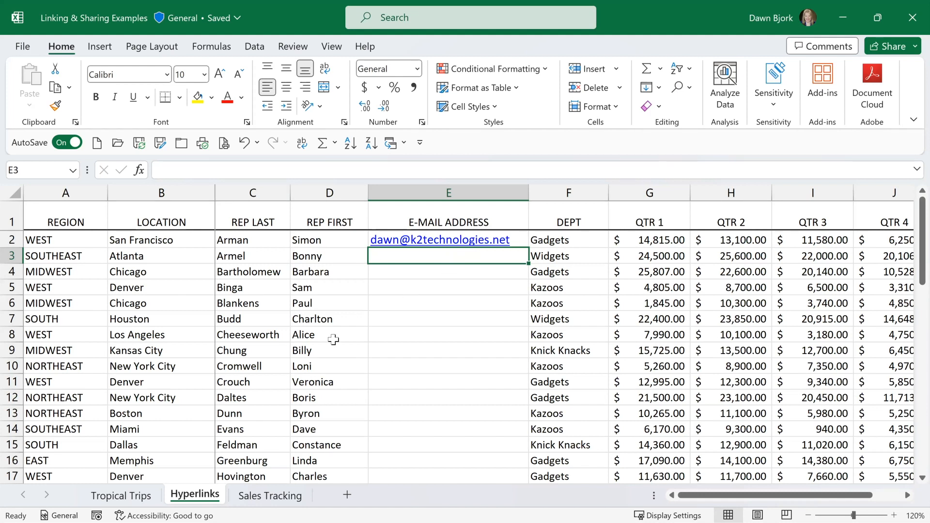
Open the Tropical Trips sheet, try to edit the locked cell H3 below Promotional Links, and dismiss the warning.
{"action": "left_click", "coordinate": [129, 501]}
{"action": "left_click", "coordinate": [546, 260]}
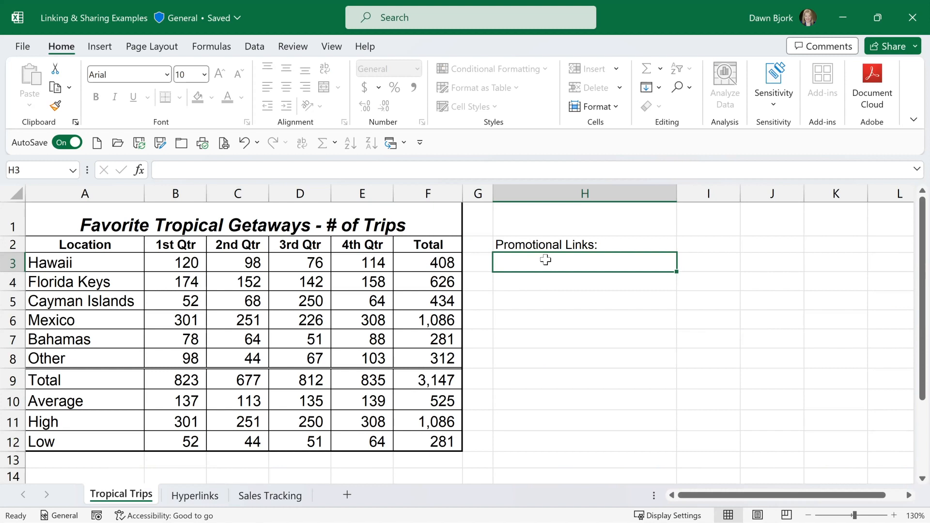
{"action": "double_click", "coordinate": [545, 260]}
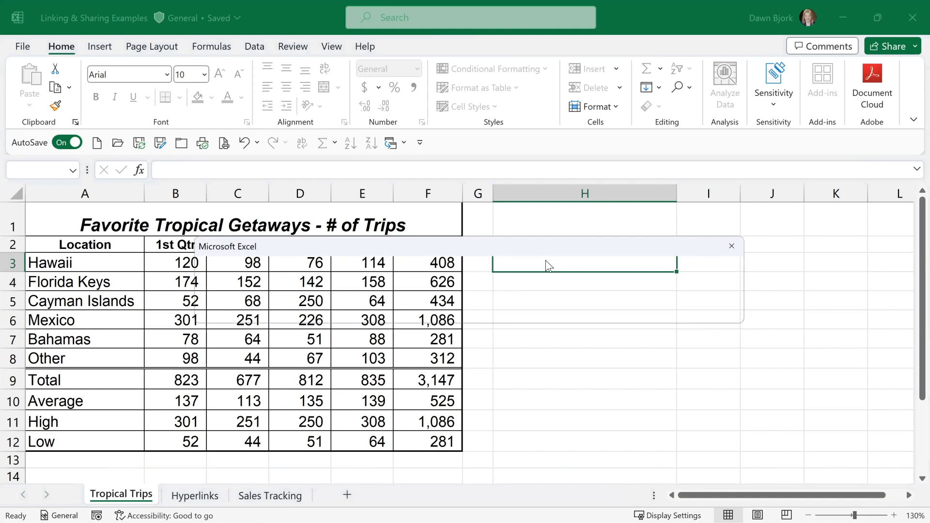
{"action": "key", "text": "Return"}
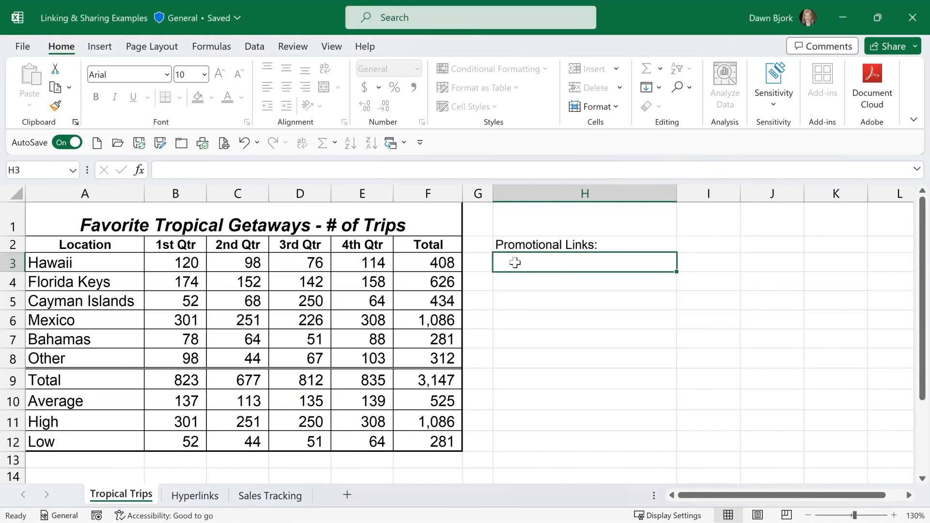
Unprotect the Tropical Trips sheet by entering the sheet protection password.
{"action": "left_click", "coordinate": [290, 262]}
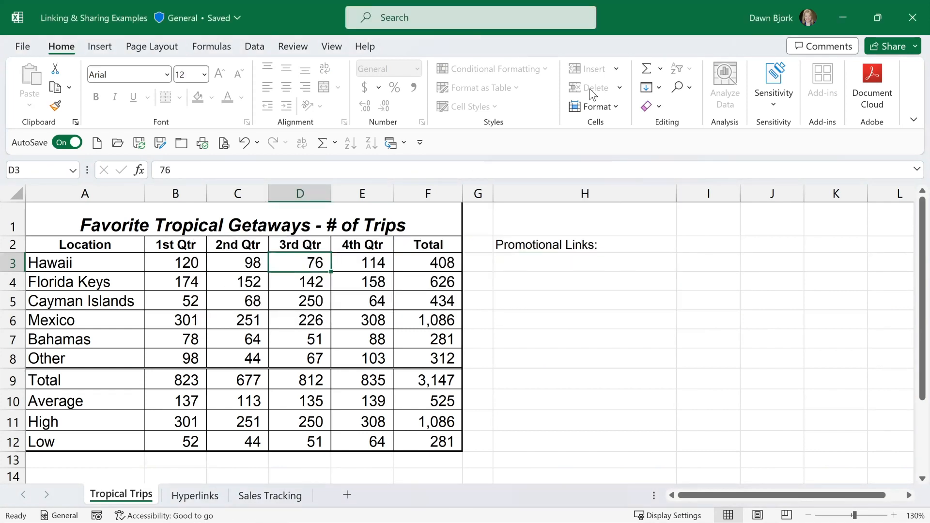
{"action": "left_click", "coordinate": [289, 47]}
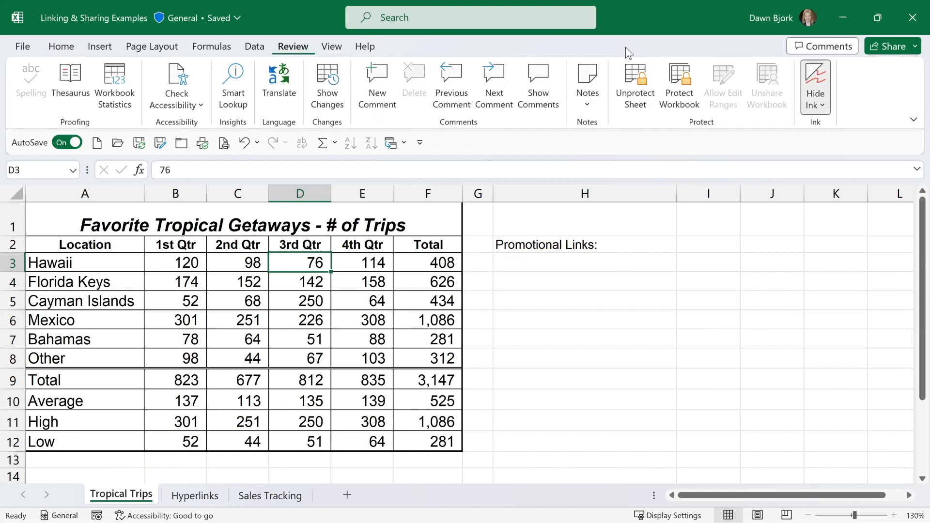
{"action": "left_click", "coordinate": [634, 93]}
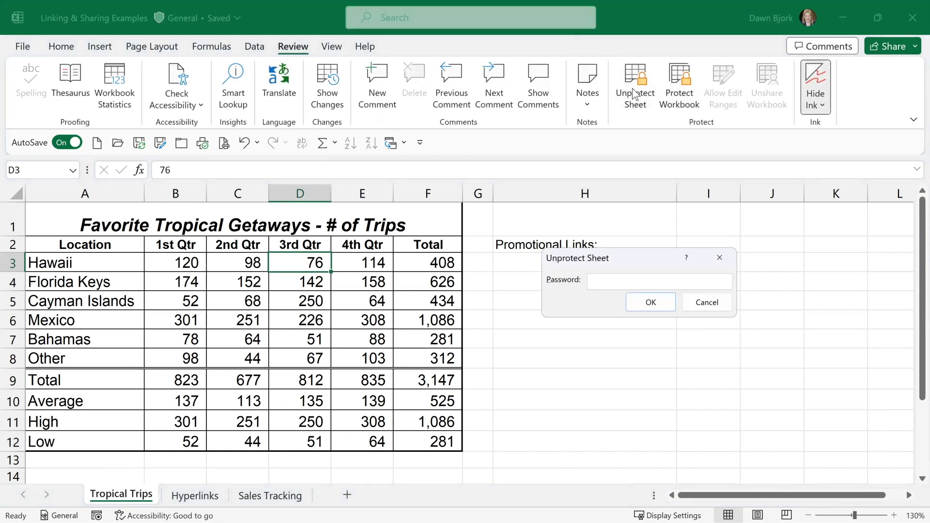
{"action": "type", "text": "*****"}
{"action": "key", "text": "Return"}
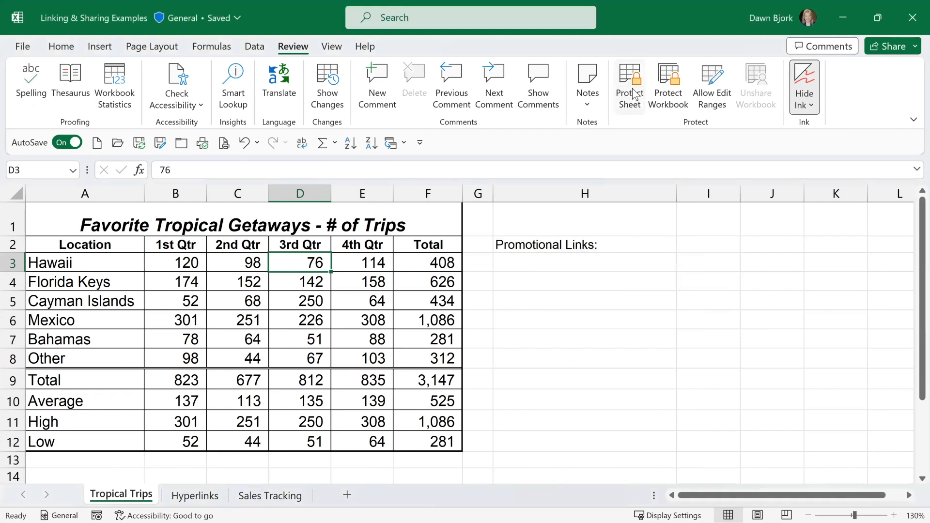
Enter the text "Click to learn more about Hawaii" in cell H3 below Promotional Links.
{"action": "left_click", "coordinate": [582, 260]}
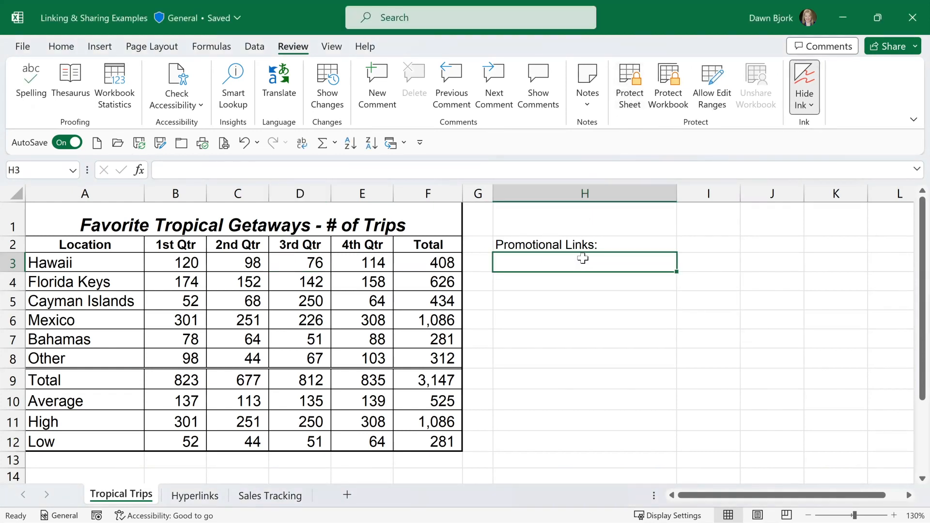
{"action": "type", "text": "Click to h"}
{"action": "key", "text": "BackSpace"}
{"action": "type", "text": "learn more about Hawaii"}
{"action": "key", "text": "Return"}
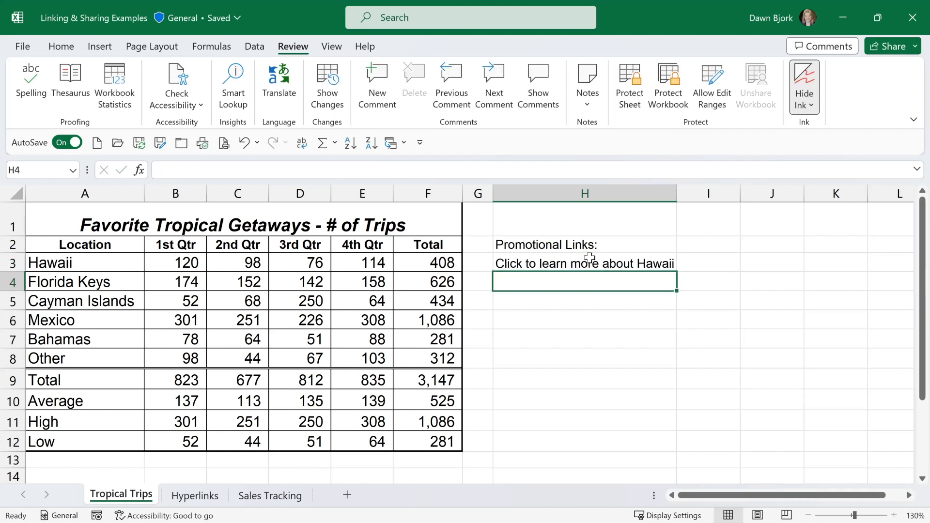
Hyperlink the Hawaii text in H3 to the existing file Trip to Hawaii.docx and widen column H to fit it.
{"action": "left_click", "coordinate": [595, 263]}
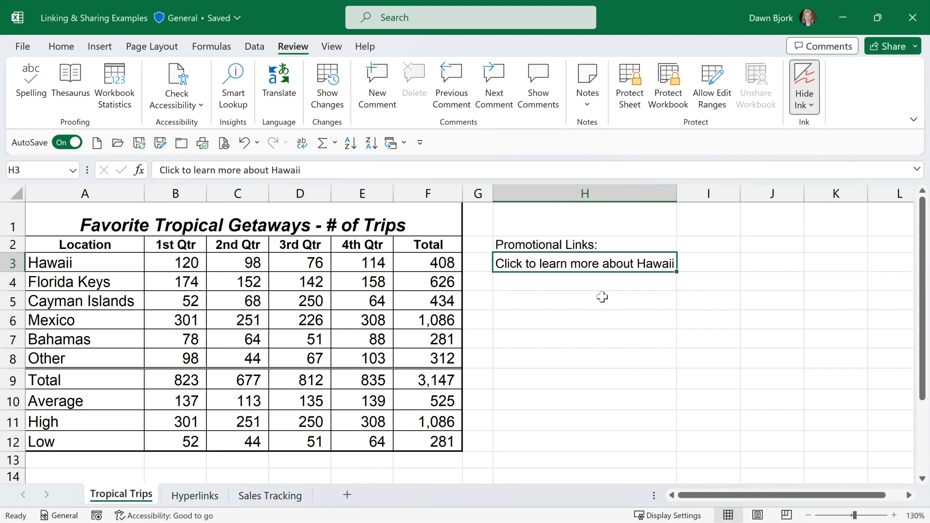
{"action": "left_click", "coordinate": [99, 47]}
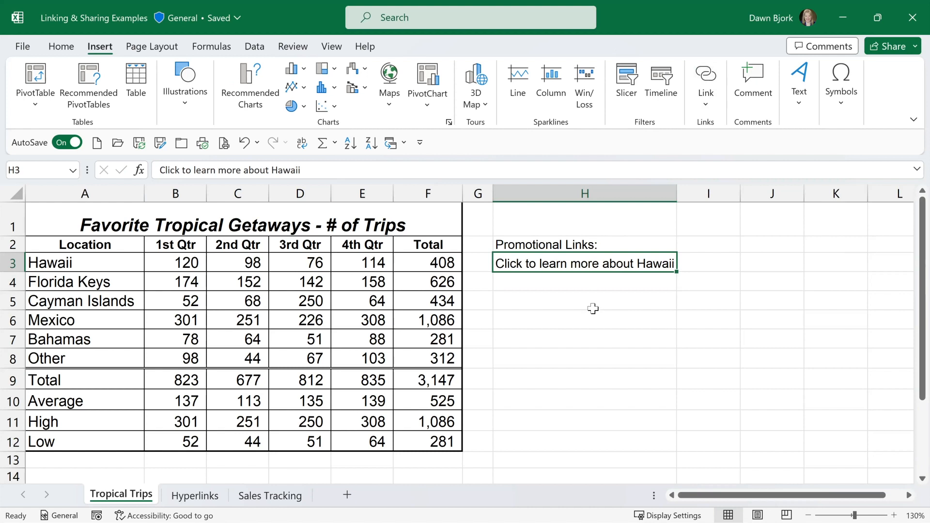
{"action": "key", "text": "ctrl+k"}
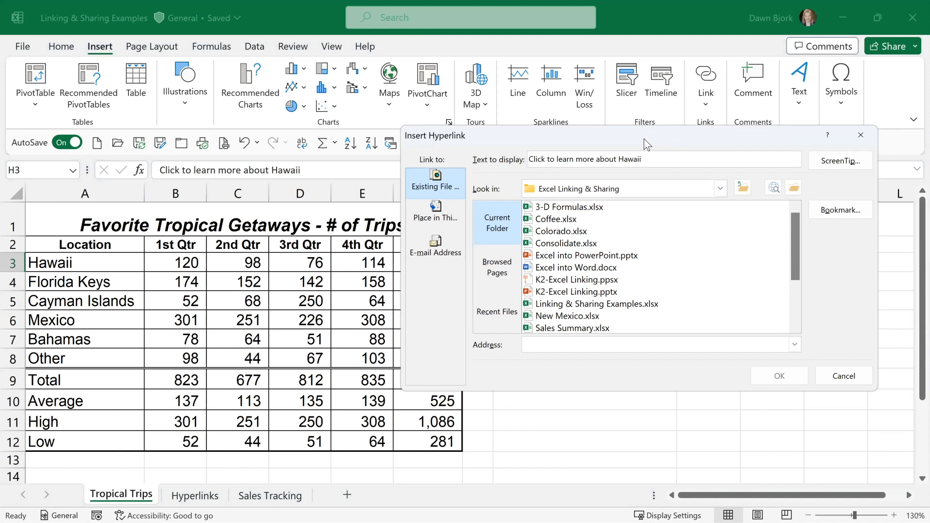
{"action": "left_click_drag", "start_coordinate": [644, 139], "coordinate": [592, 139]}
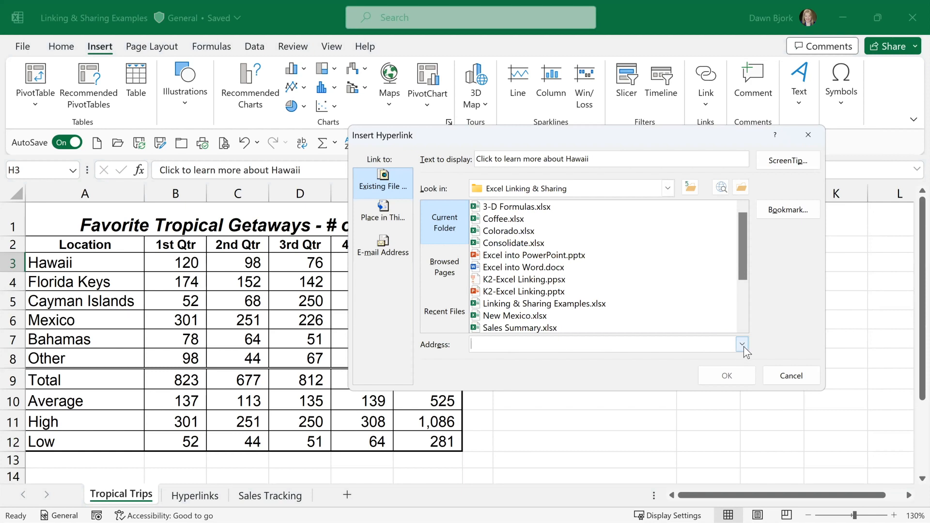
{"action": "scroll", "coordinate": [652, 284], "scroll_direction": "down", "scroll_amount": 2}
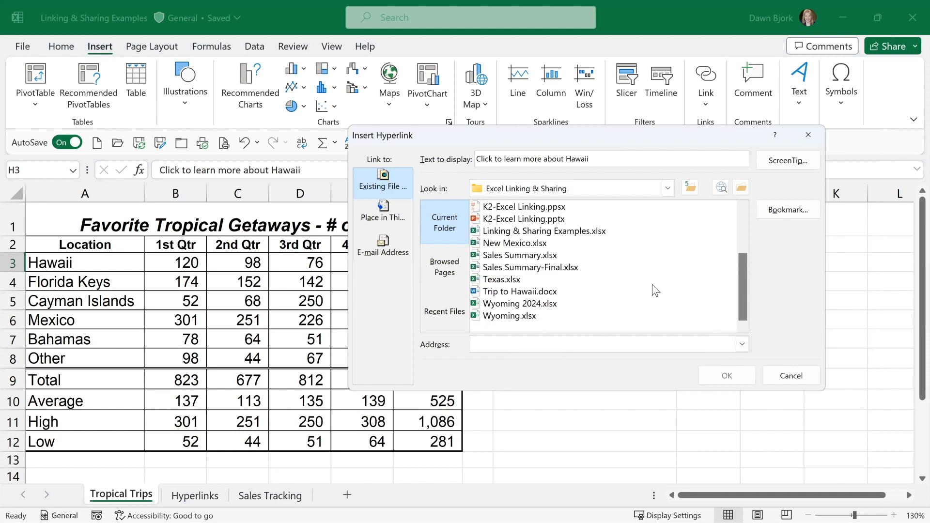
{"action": "left_click", "coordinate": [516, 293]}
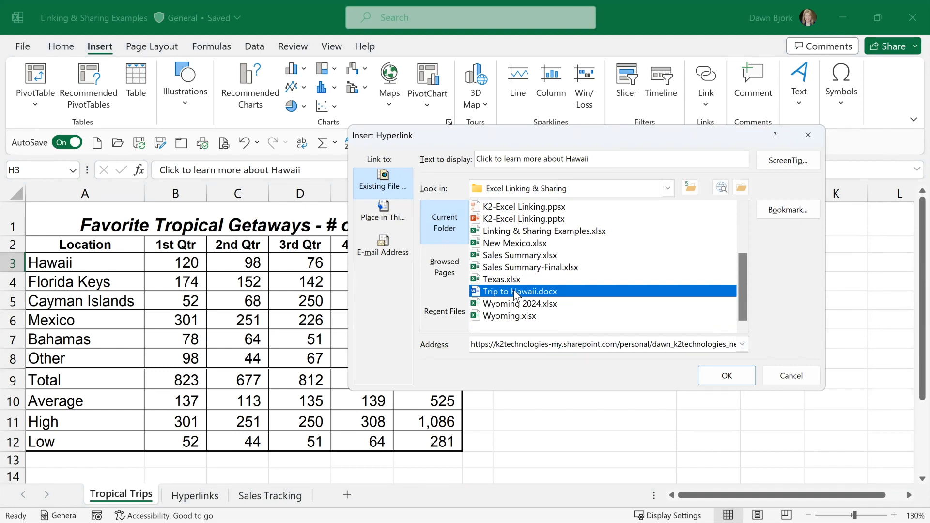
{"action": "left_click", "coordinate": [725, 377]}
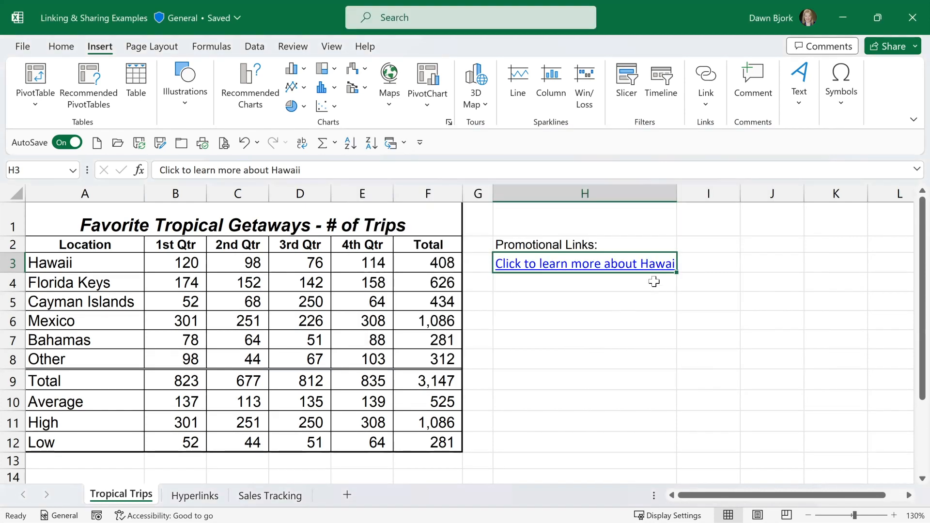
{"action": "left_click_drag", "start_coordinate": [678, 193], "coordinate": [683, 192]}
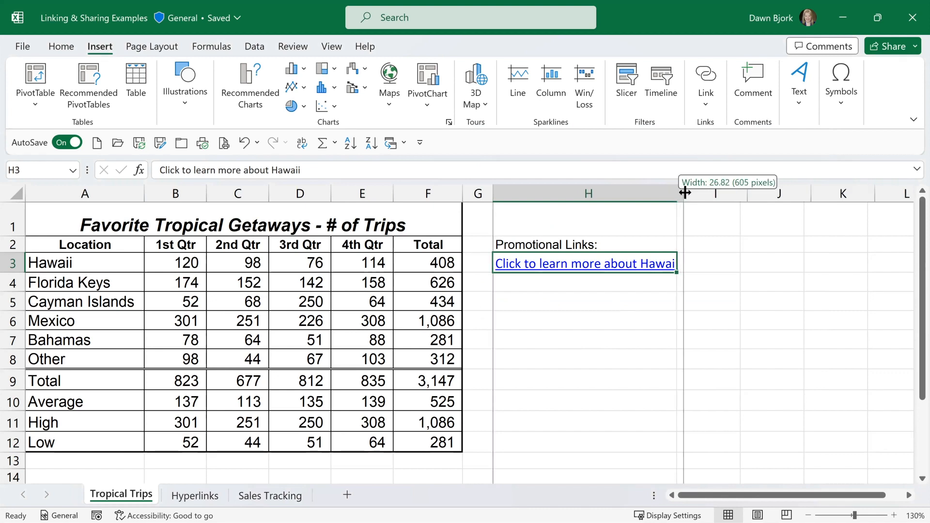
Test the Hawaii hyperlink in H3 by signing in with the prefilled account e-mail and password, and close the browser.
{"action": "left_click", "coordinate": [603, 321]}
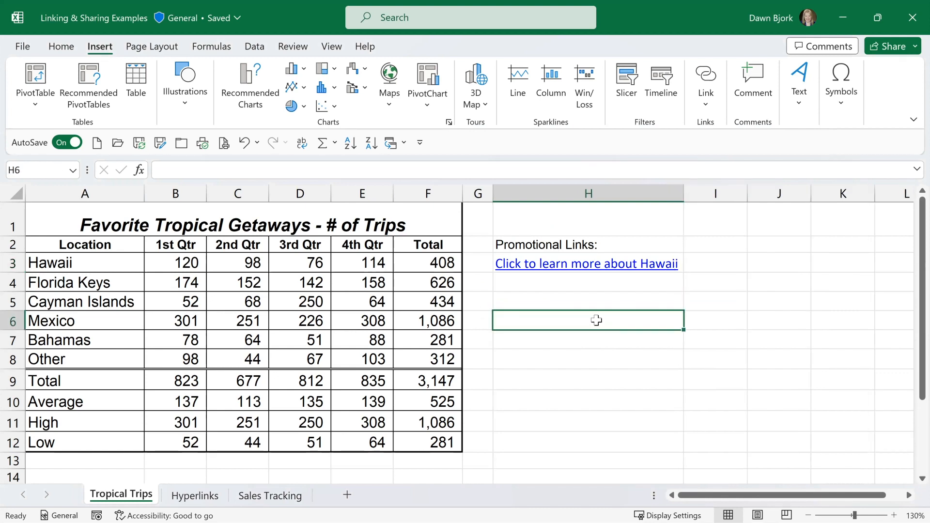
{"action": "left_click", "coordinate": [554, 267]}
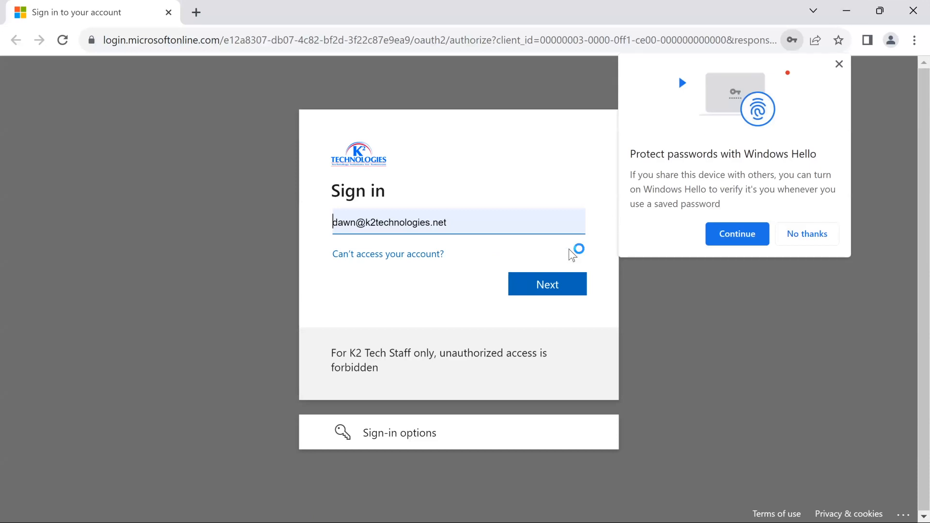
{"action": "left_click", "coordinate": [554, 287]}
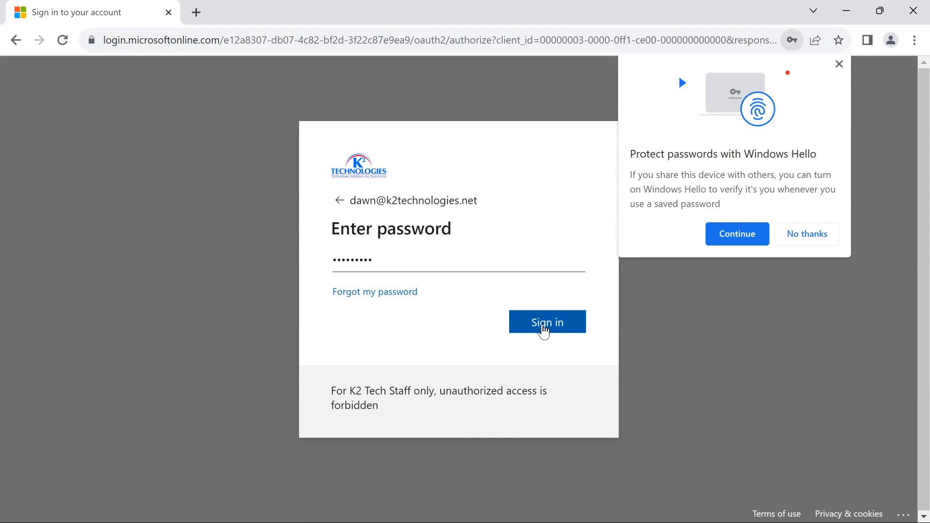
{"action": "left_click", "coordinate": [544, 328]}
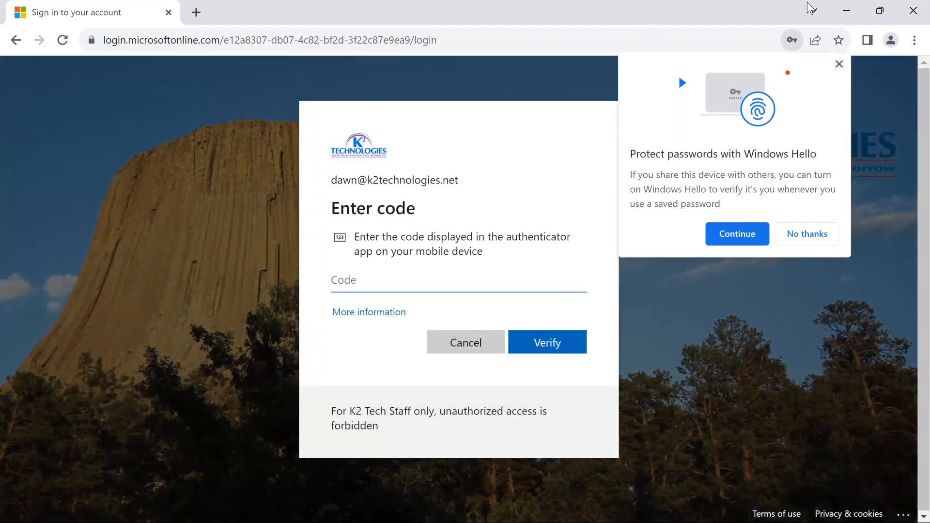
{"action": "left_click", "coordinate": [908, 11]}
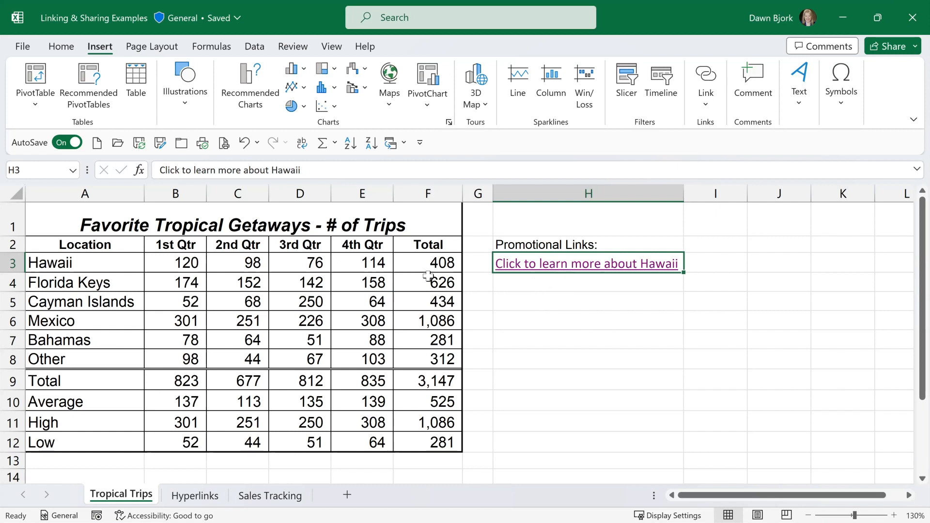
Switch to the Coffee workbook and hyperlink the Texas label in A2 of the Summary sheet to cell A1 of the Texas sheet.
{"action": "left_click", "coordinate": [404, 143]}
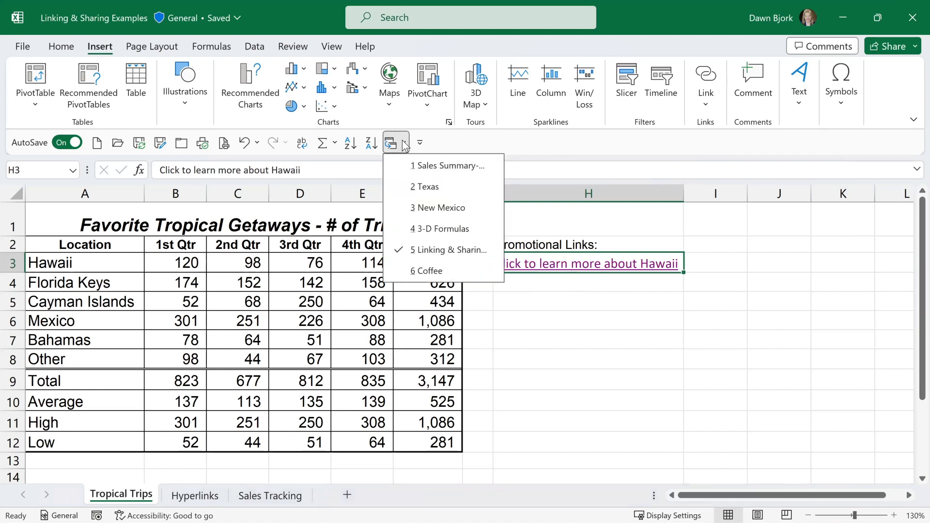
{"action": "left_click", "coordinate": [426, 270]}
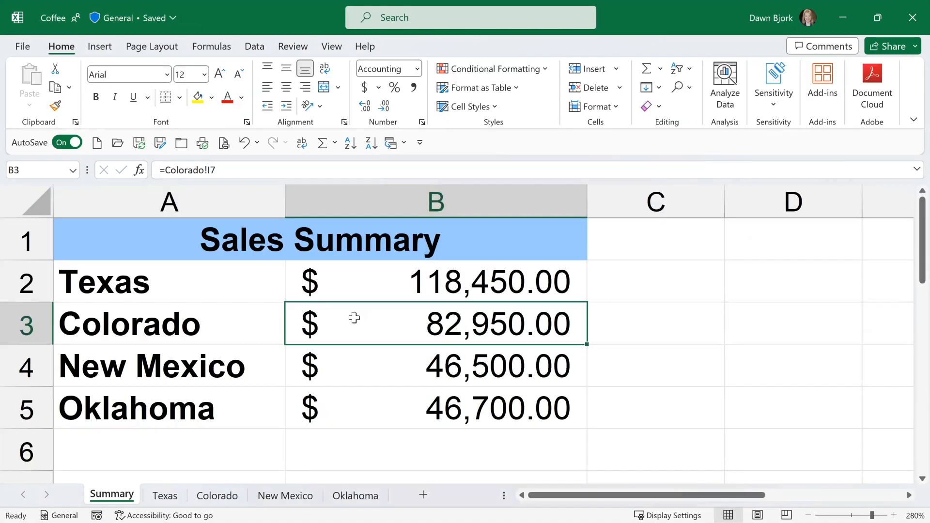
{"action": "left_click", "coordinate": [163, 284]}
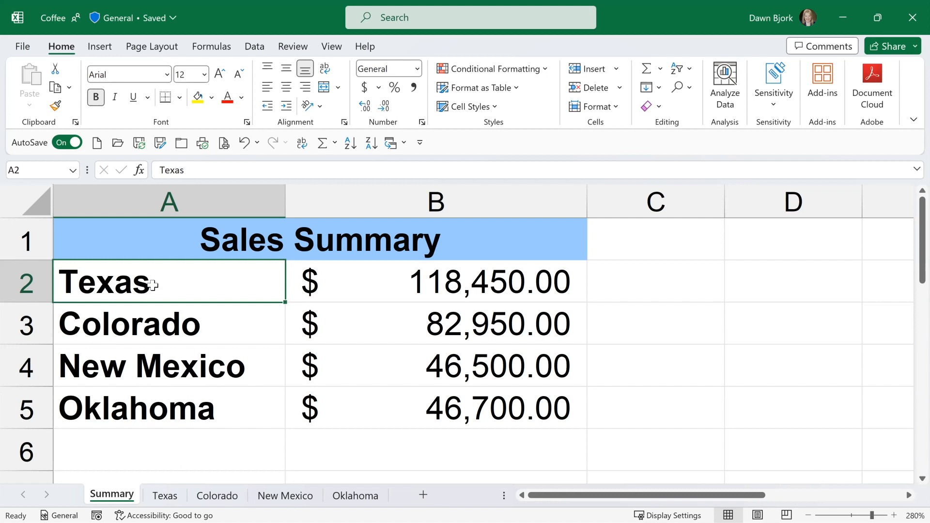
{"action": "key", "text": "ctrl+k"}
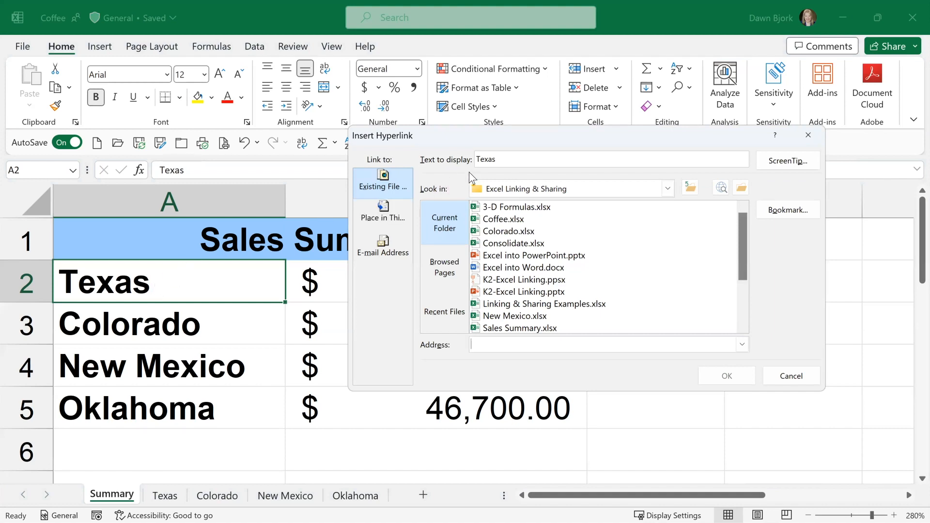
{"action": "left_click", "coordinate": [402, 213]}
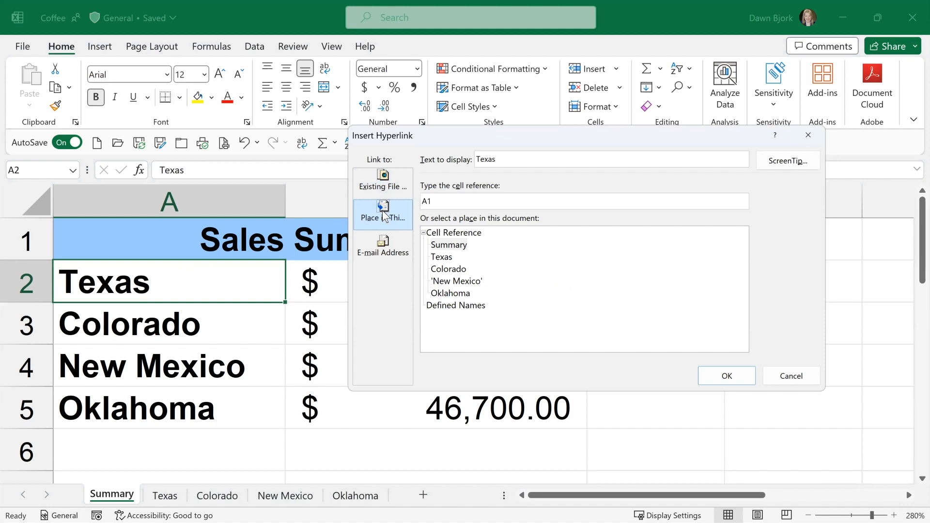
{"action": "left_click", "coordinate": [446, 261]}
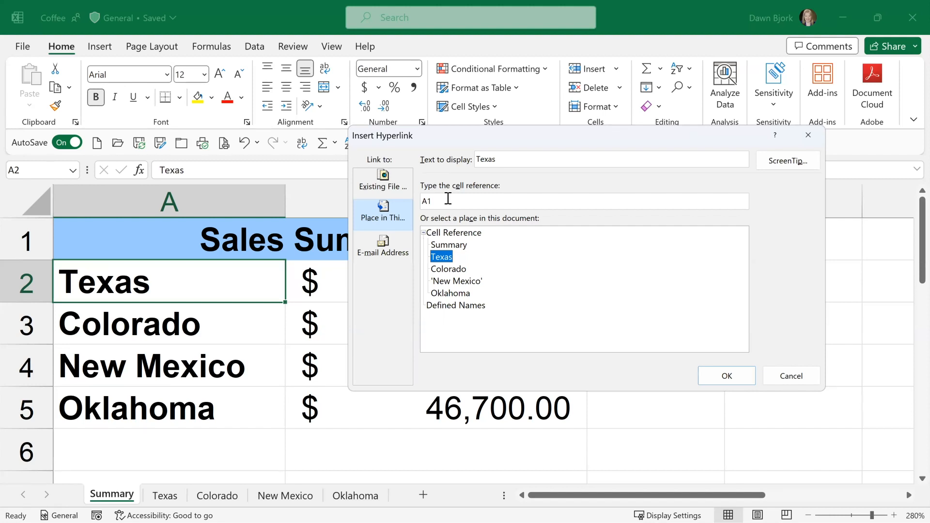
{"action": "left_click", "coordinate": [730, 374]}
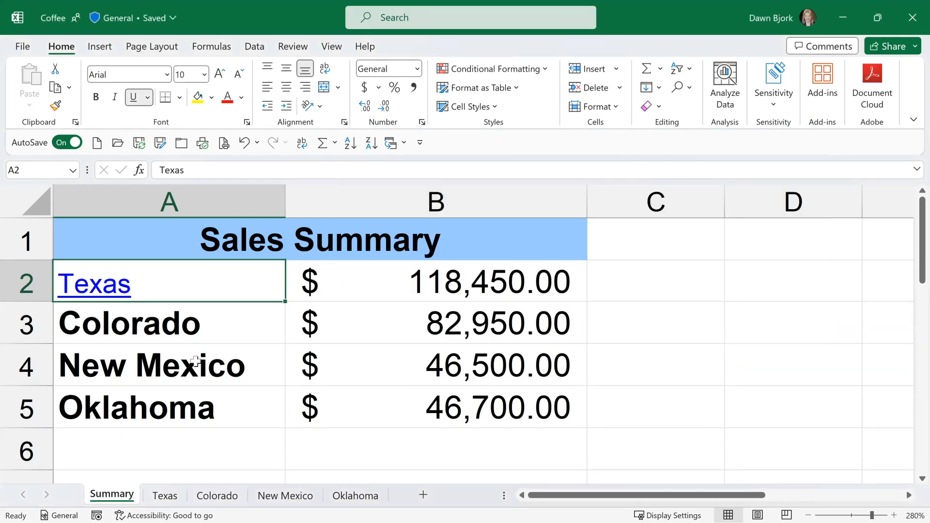
Hyperlink the Oklahoma label in A5 to cell A1 of the Oklahoma sheet, and select cell A2.
{"action": "left_click", "coordinate": [178, 329]}
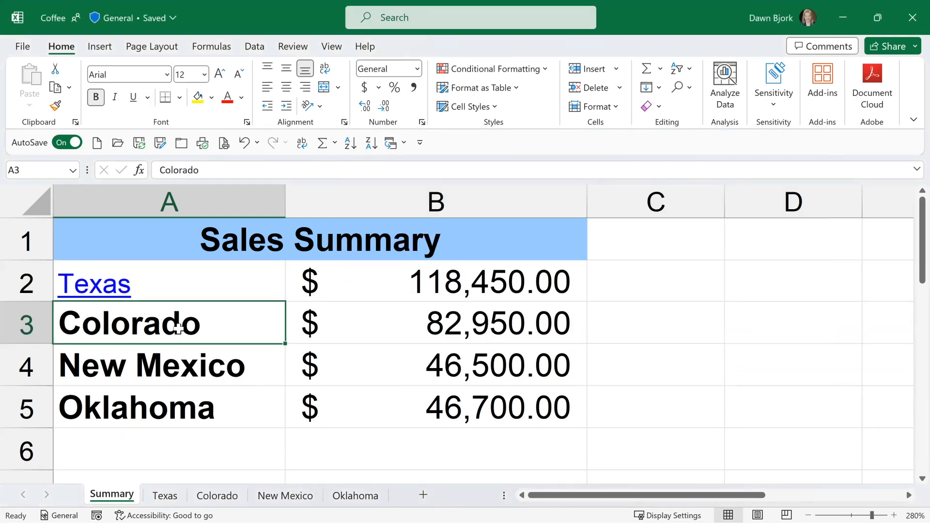
{"action": "left_click", "coordinate": [160, 412]}
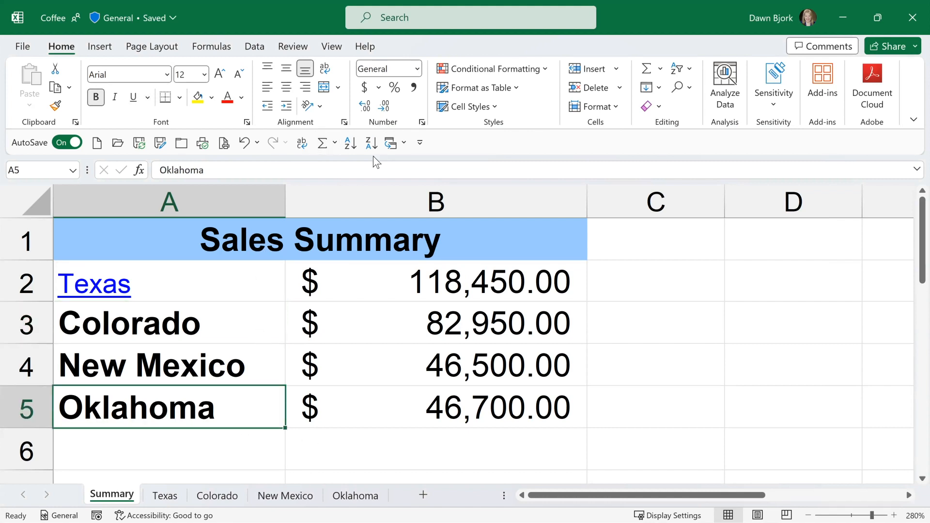
{"action": "key", "text": "ctrl+k"}
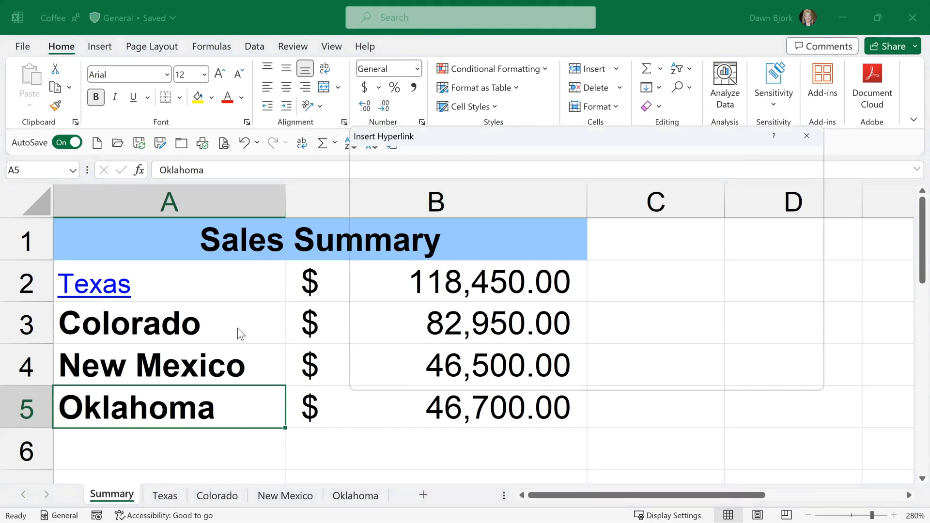
{"action": "left_click", "coordinate": [434, 293]}
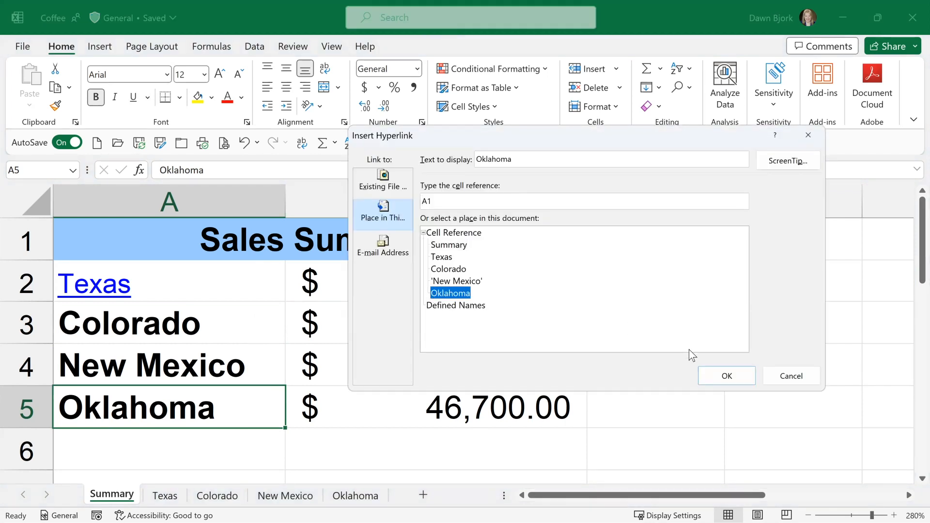
{"action": "left_click", "coordinate": [719, 377]}
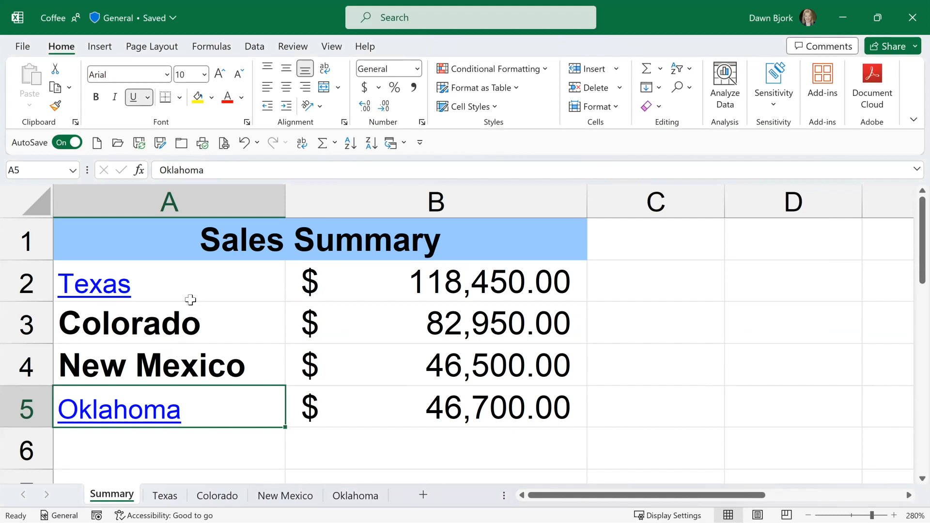
{"action": "left_click", "coordinate": [206, 283]}
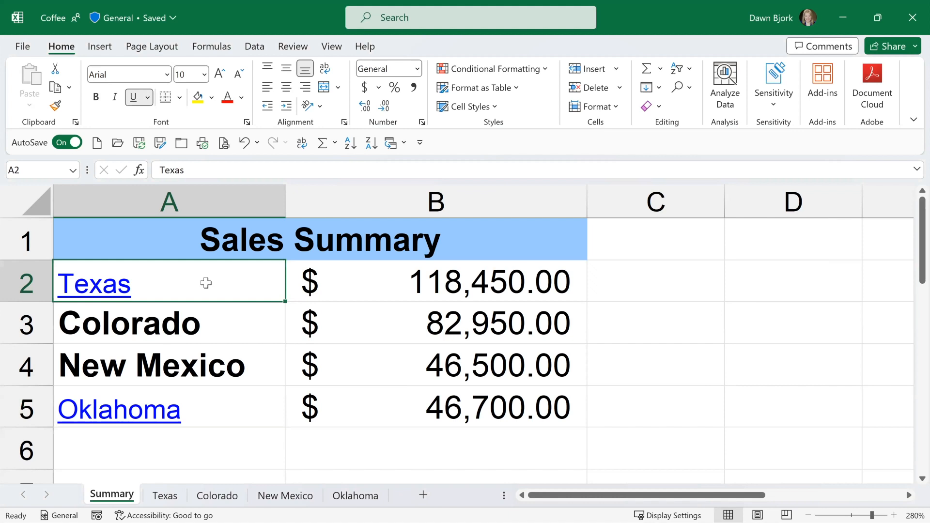
Set the state labels in A2:A5 of the Summary sheet to bold at font size 12.
{"action": "key", "text": "shift+Down"}
{"action": "key", "text": "shift+Down"}
{"action": "key", "text": "shift+Down"}
{"action": "key", "text": "shift+Down"}
{"action": "key", "text": "shift+Up"}
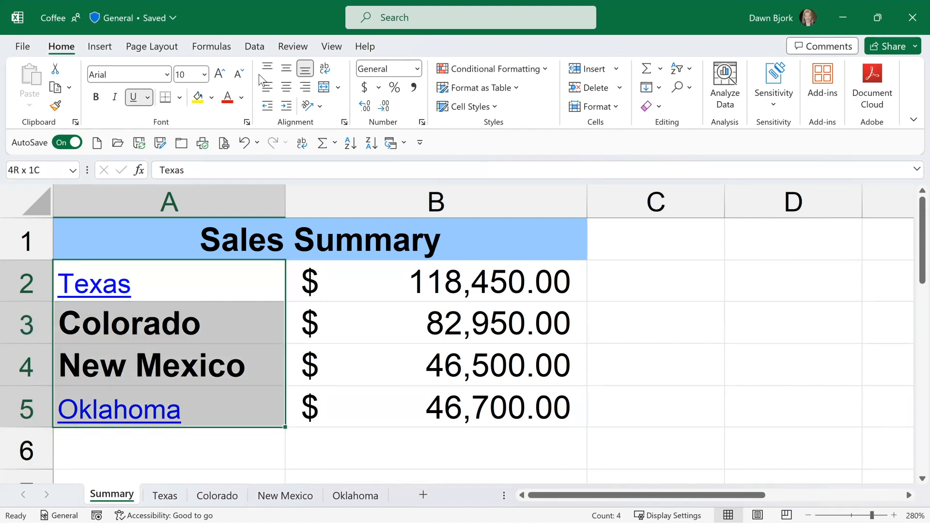
{"action": "left_click", "coordinate": [223, 76]}
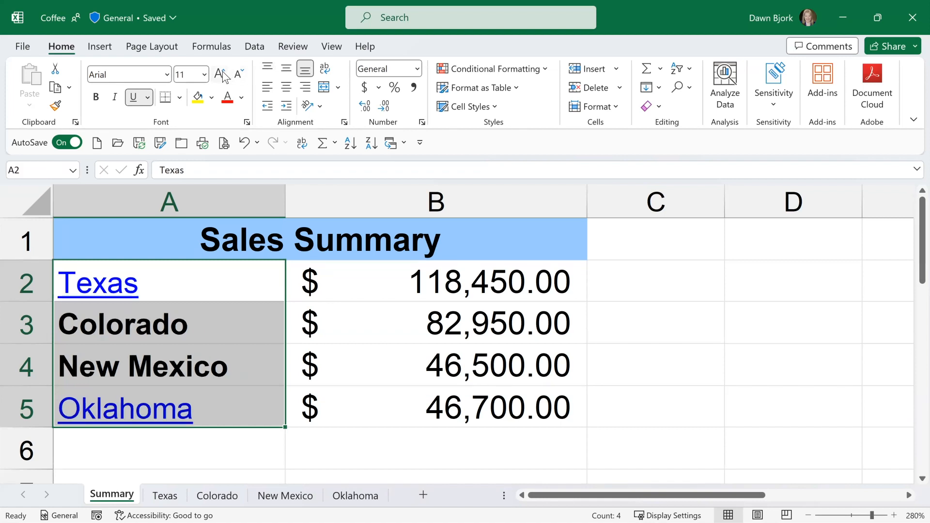
{"action": "left_click", "coordinate": [222, 76]}
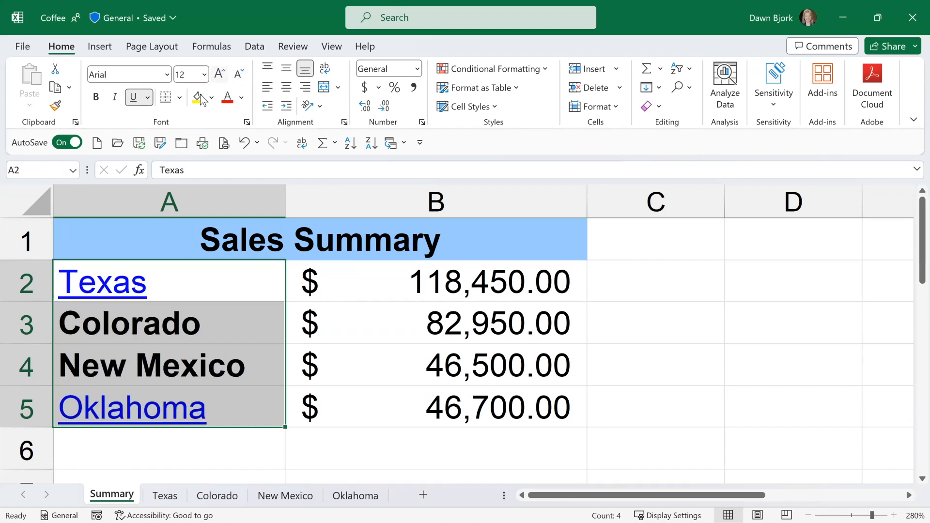
{"action": "left_click", "coordinate": [95, 98]}
Test the Oklahoma hyperlink in A5 and return to the Summary sheet.
{"action": "left_click", "coordinate": [179, 323]}
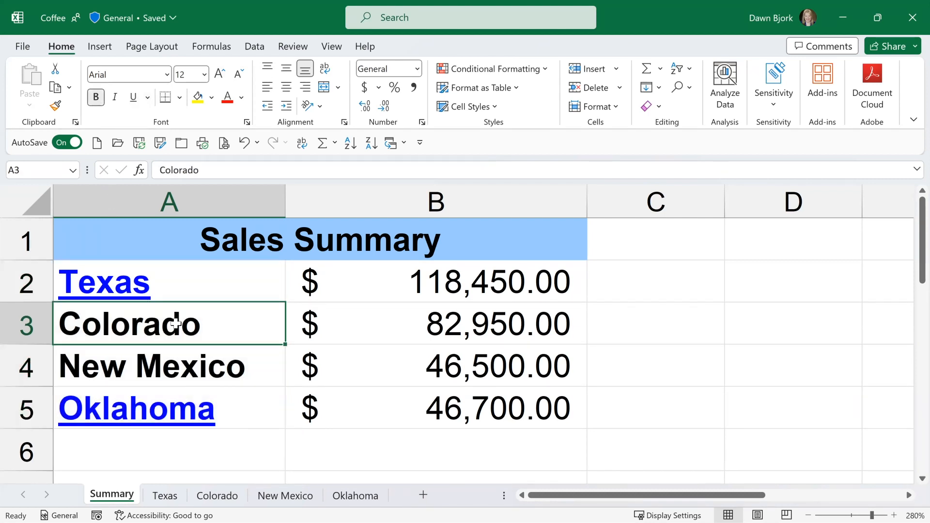
{"action": "left_click", "coordinate": [122, 415]}
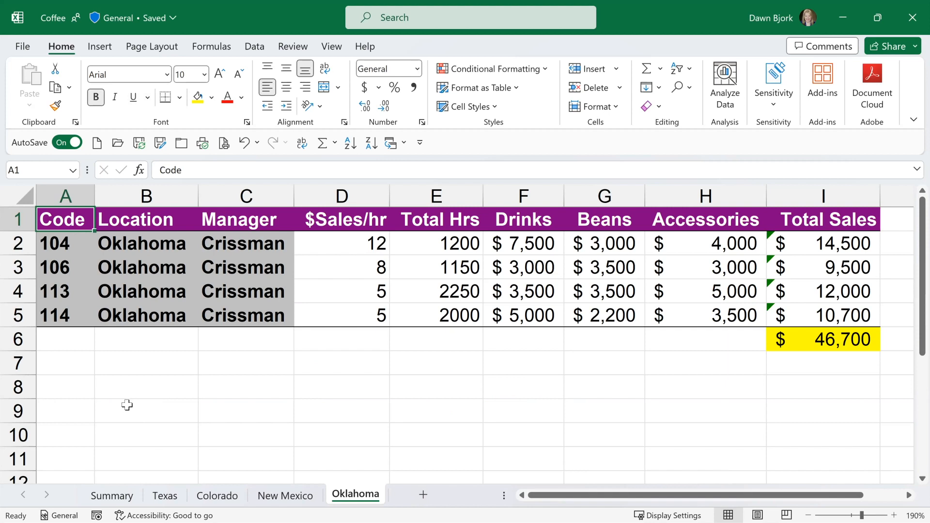
{"action": "left_click", "coordinate": [112, 495]}
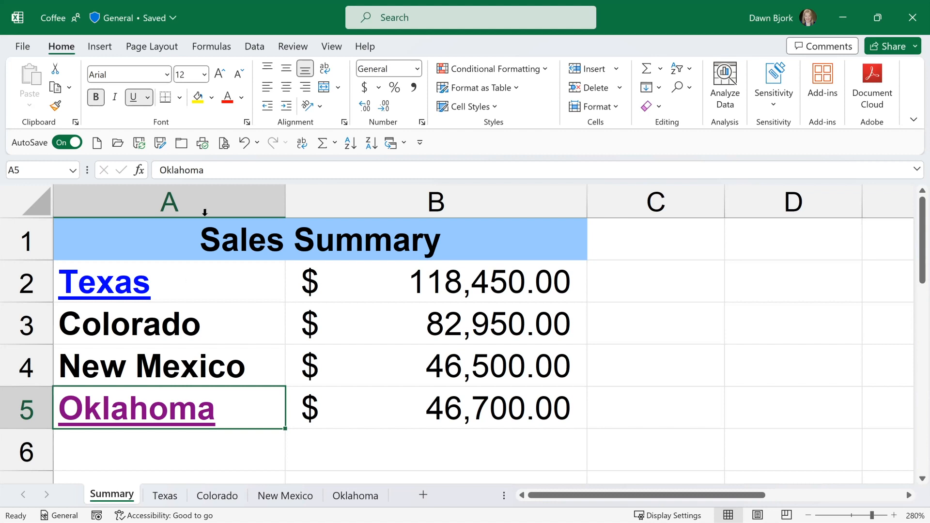
Switch to the Linking & Sharing Examples workbook and view its Sales Tracking sheet at 100% zoom.
{"action": "left_click", "coordinate": [404, 144]}
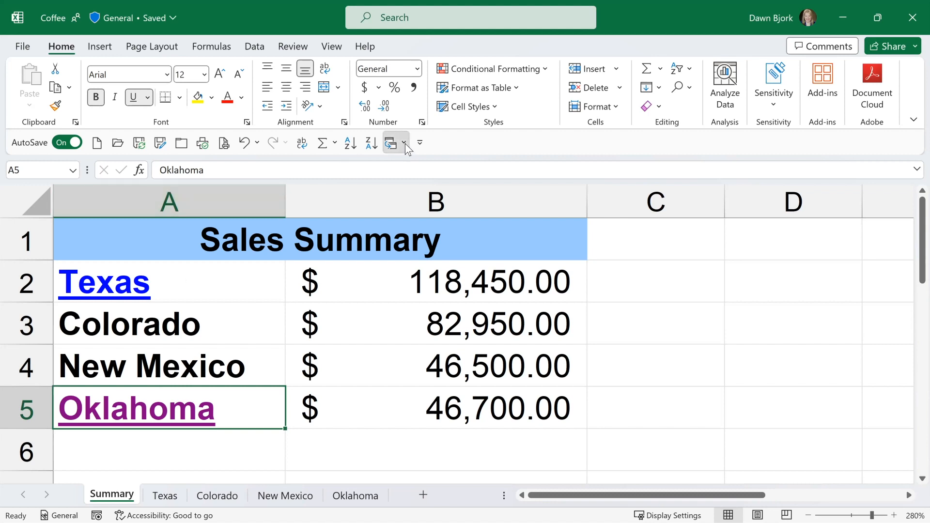
{"action": "left_click", "coordinate": [429, 250]}
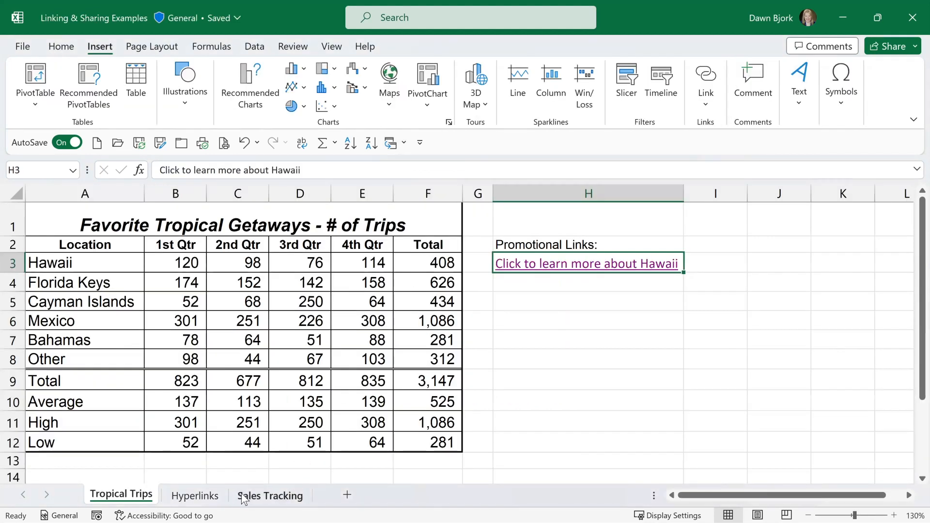
{"action": "left_click", "coordinate": [248, 496]}
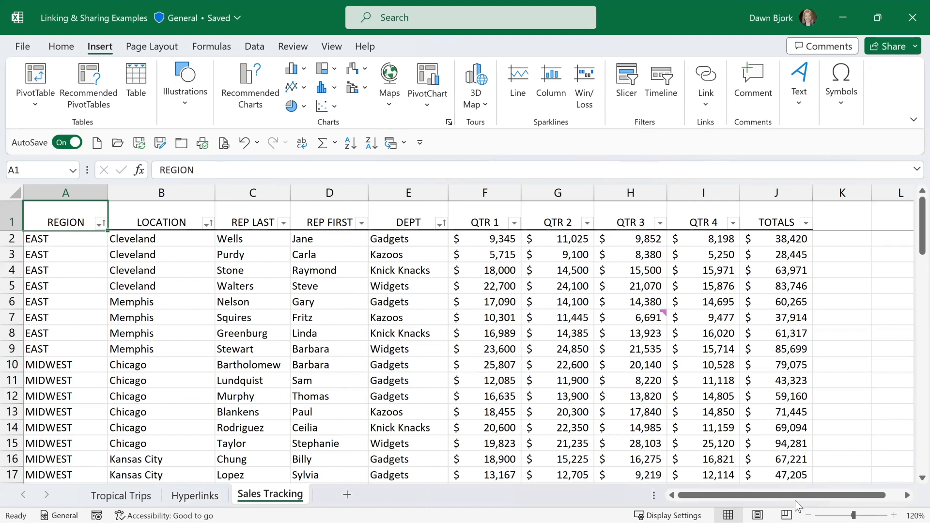
{"action": "left_click", "coordinate": [808, 513]}
{"action": "left_click", "coordinate": [808, 514]}
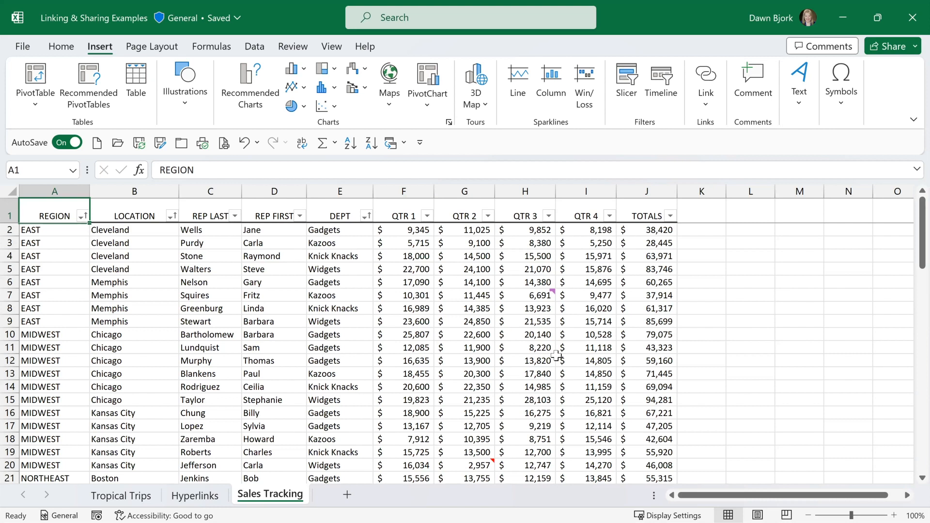
Select G20, the Kansas City Widgets figure for QTR 2, and show all notes on the Sales Tracking sheet.
{"action": "scroll", "coordinate": [553, 356], "scroll_direction": "down", "scroll_amount": 1}
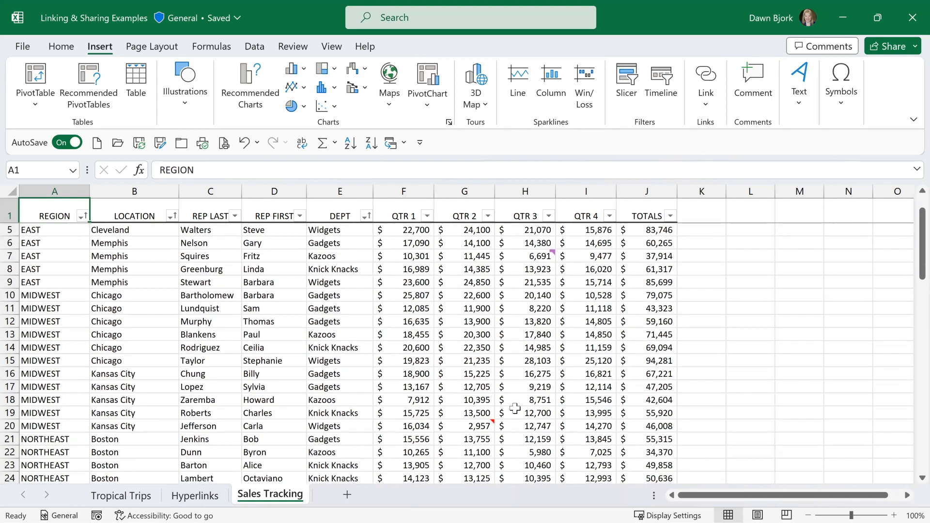
{"action": "left_click", "coordinate": [482, 426]}
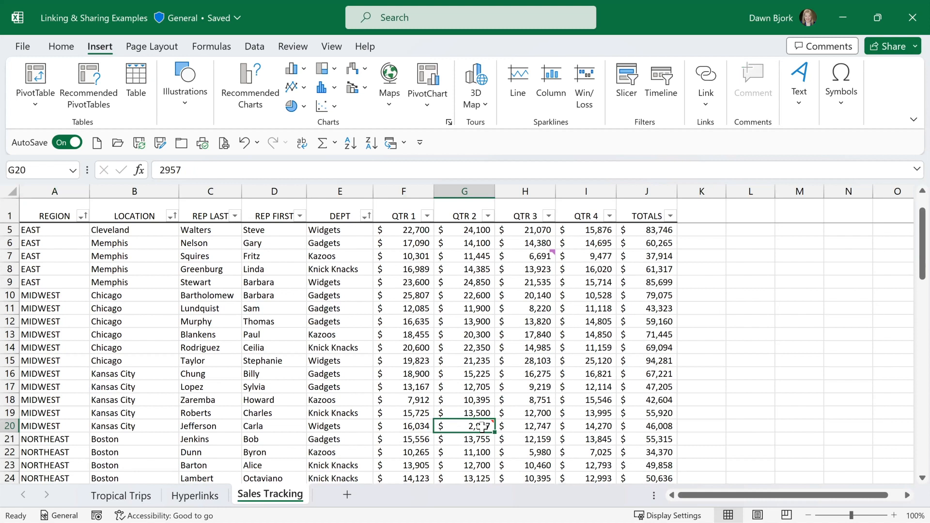
{"action": "left_click", "coordinate": [532, 413]}
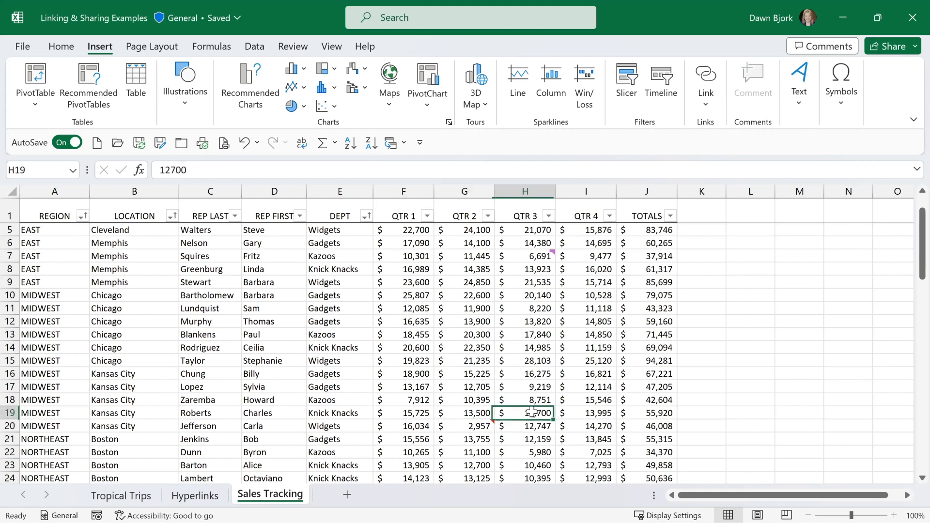
{"action": "left_click", "coordinate": [478, 426]}
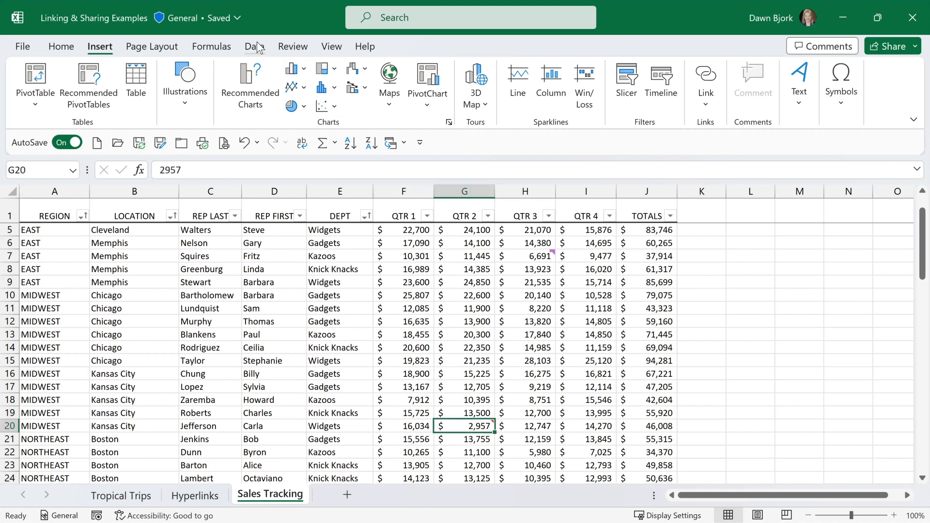
{"action": "left_click", "coordinate": [290, 47]}
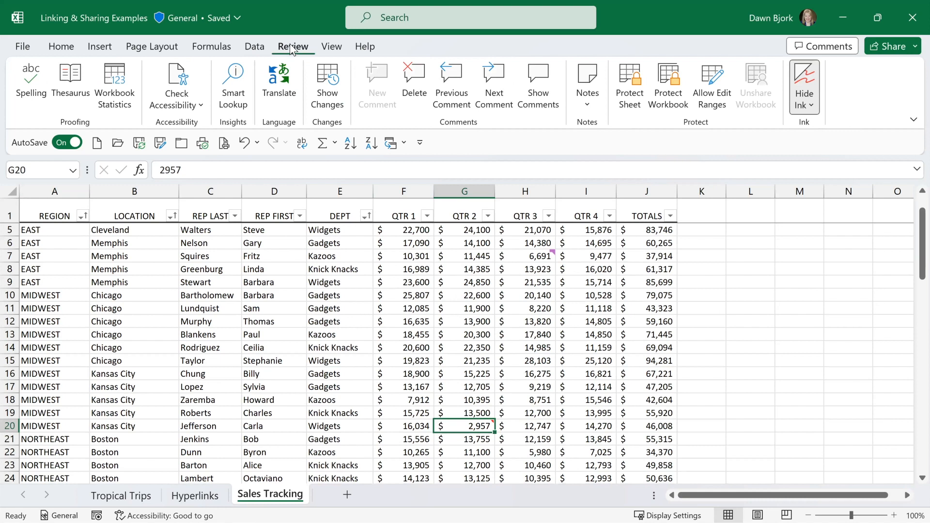
{"action": "left_click", "coordinate": [594, 103]}
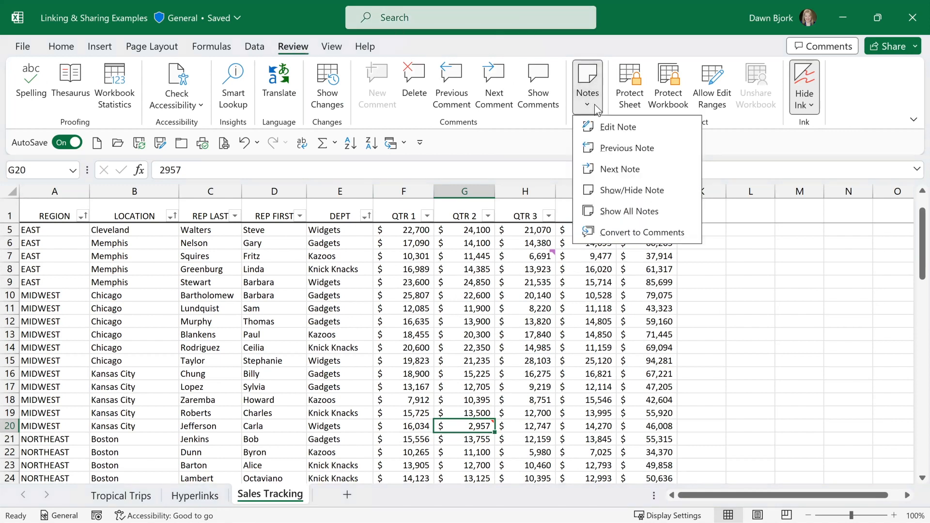
{"action": "left_click", "coordinate": [624, 213]}
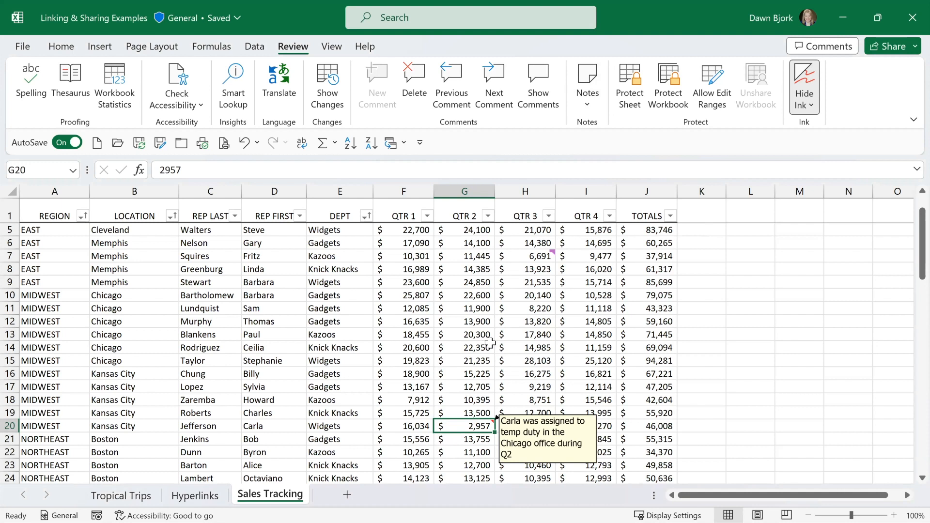
Add a note to cell G14 reading "This is a note" and reduce the height of its box.
{"action": "left_click", "coordinate": [473, 348]}
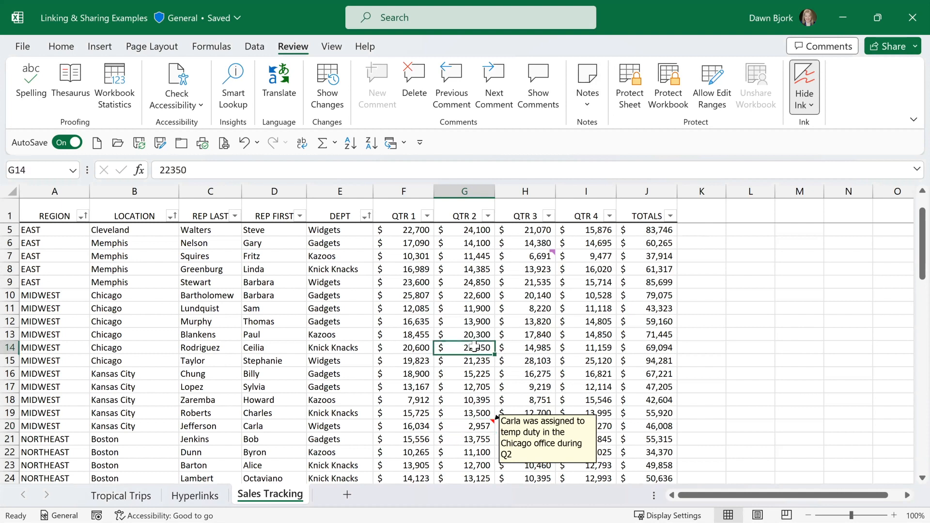
{"action": "right_click", "coordinate": [474, 346]}
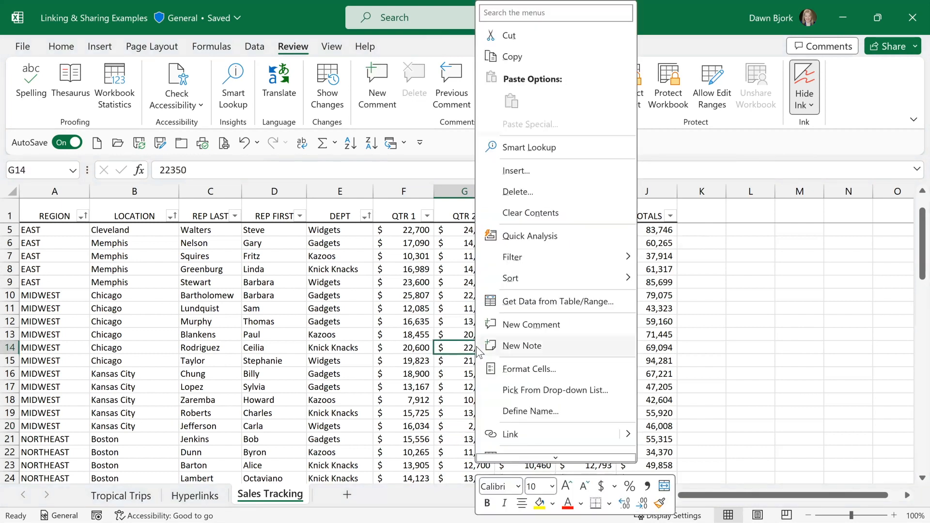
{"action": "left_click", "coordinate": [520, 346]}
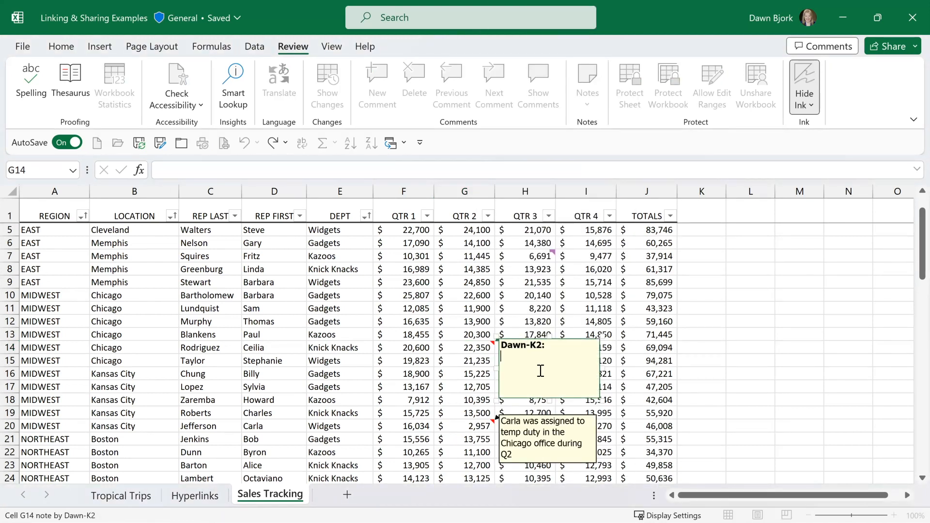
{"action": "type", "text": "This is a note"}
{"action": "left_click", "coordinate": [601, 390]}
{"action": "left_click_drag", "start_coordinate": [601, 390], "coordinate": [603, 377]}
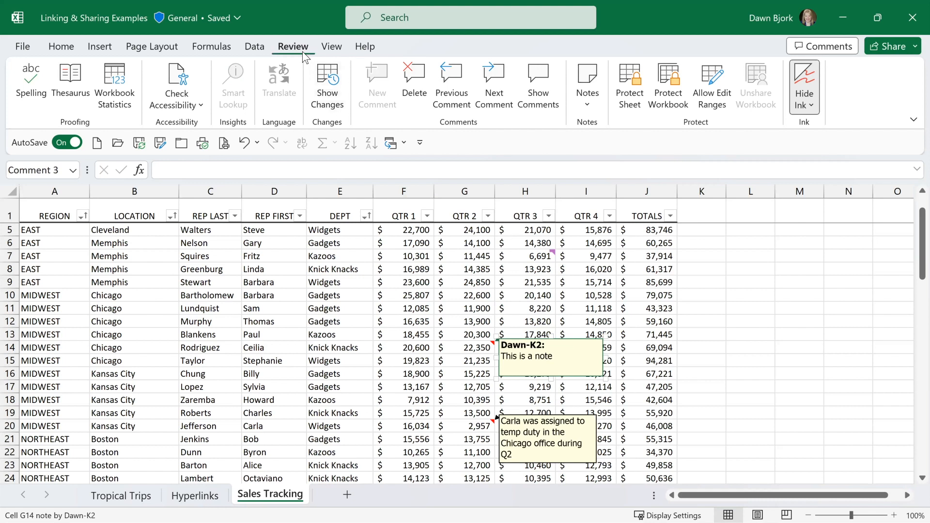
{"action": "left_click", "coordinate": [592, 102]}
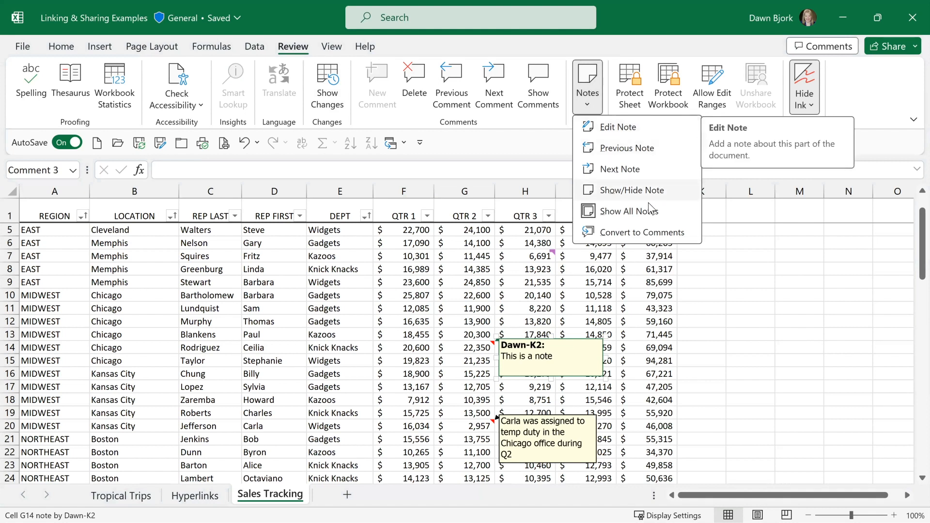
{"action": "left_click", "coordinate": [477, 272]}
{"action": "left_click", "coordinate": [477, 270]}
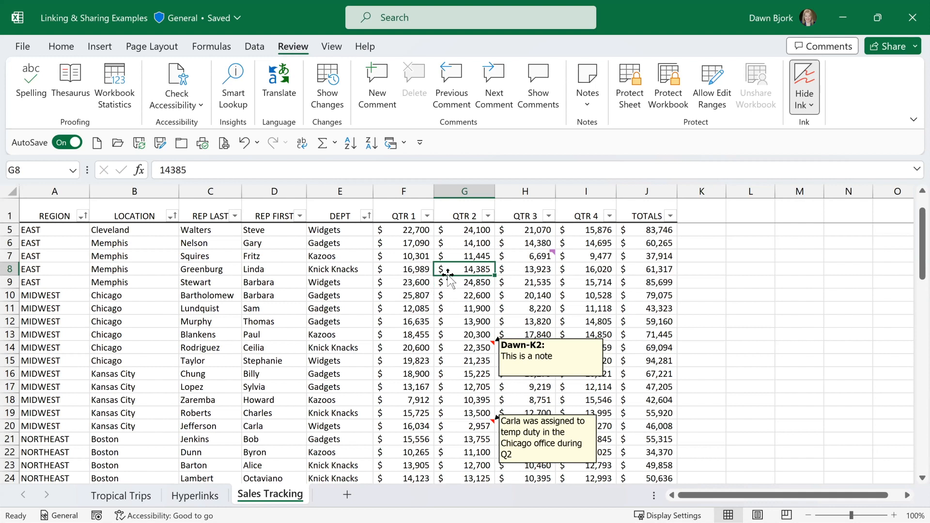
Post the reply "Thanks for the update" to the comment thread on cell H7.
{"action": "mouse_move", "coordinate": [531, 255]}
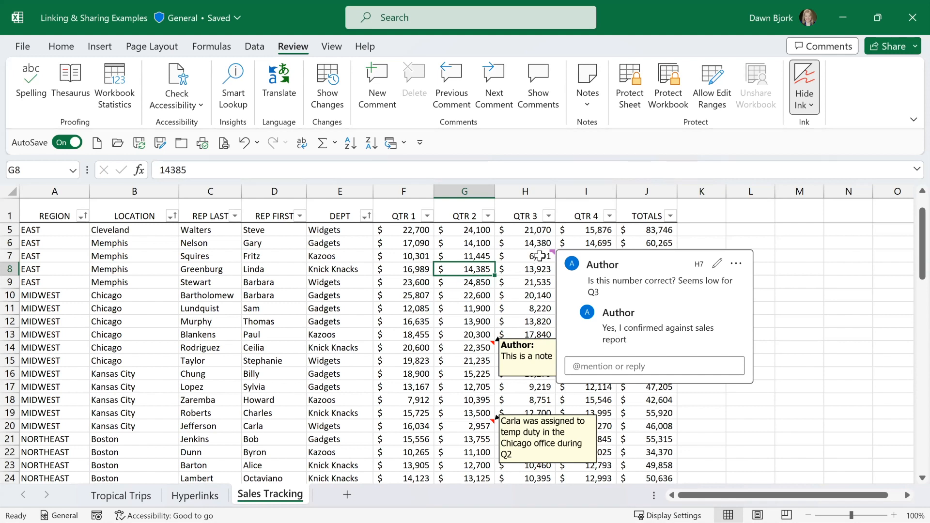
{"action": "left_click", "coordinate": [539, 255]}
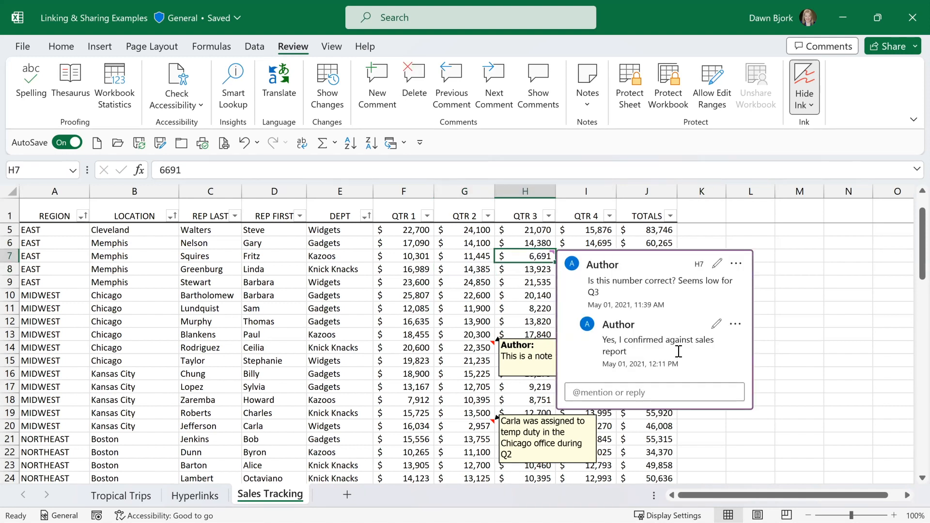
{"action": "left_click", "coordinate": [659, 392]}
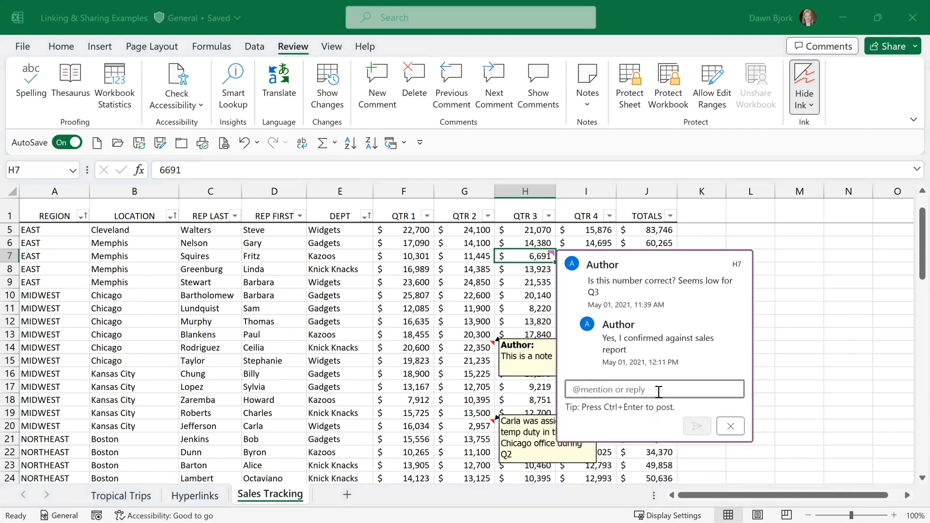
{"action": "type", "text": "Thn"}
{"action": "key", "text": "BackSpace"}
{"action": "type", "text": "anks for the update"}
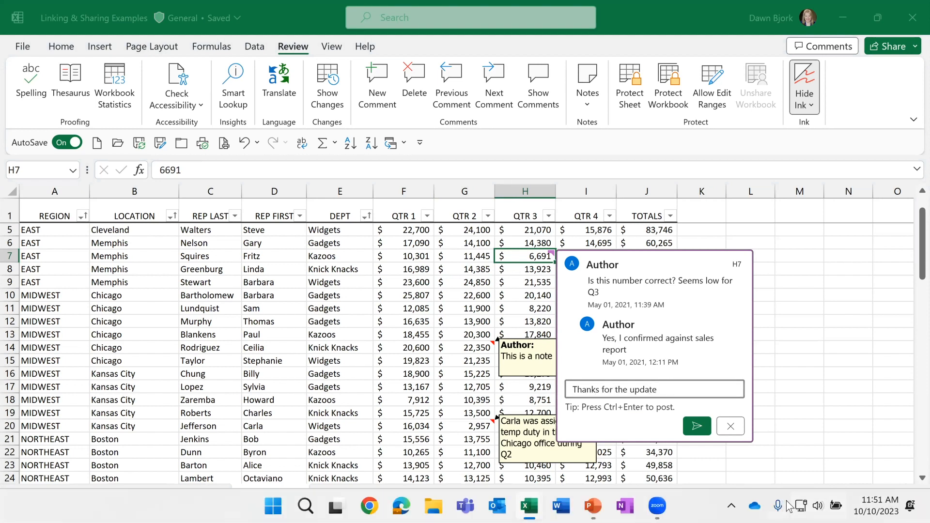
{"action": "left_click", "coordinate": [698, 426]}
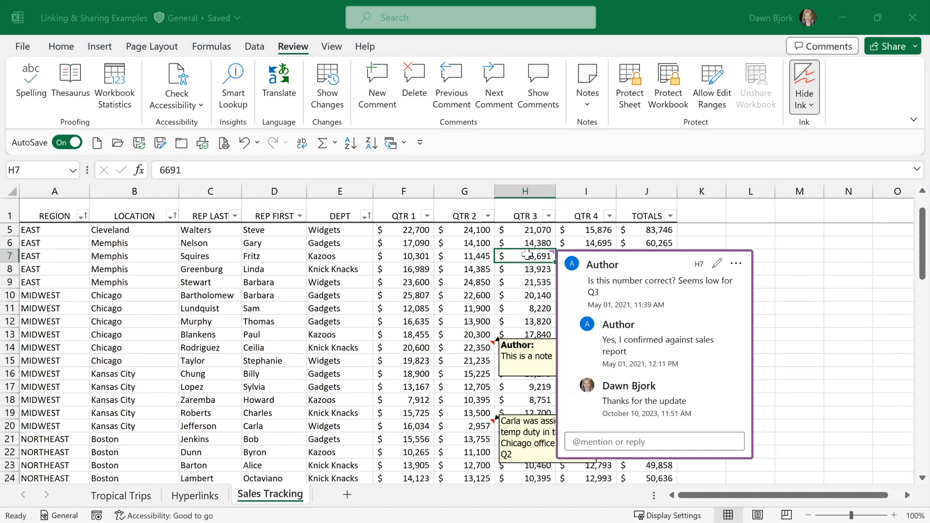
Resolve the comment thread on H7 and list the sheet's comments in the Comments pane.
{"action": "left_click", "coordinate": [737, 264]}
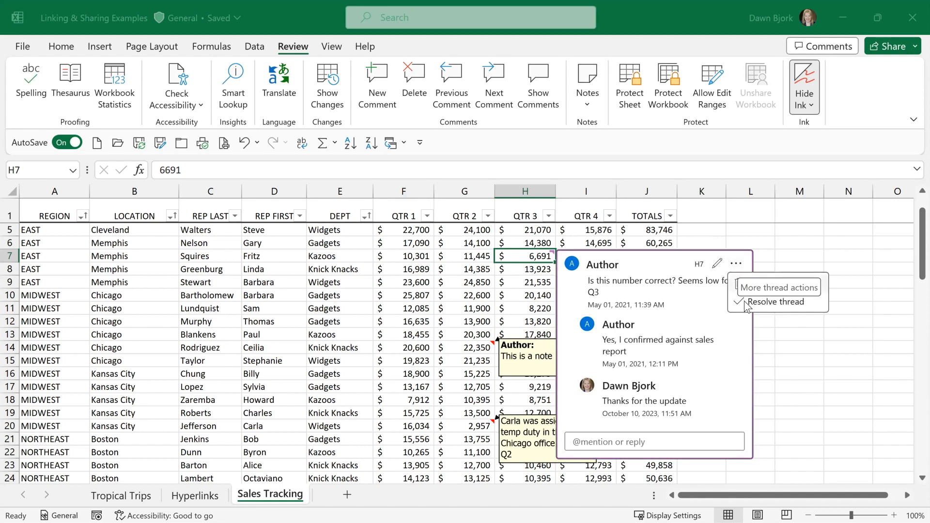
{"action": "left_click", "coordinate": [747, 304]}
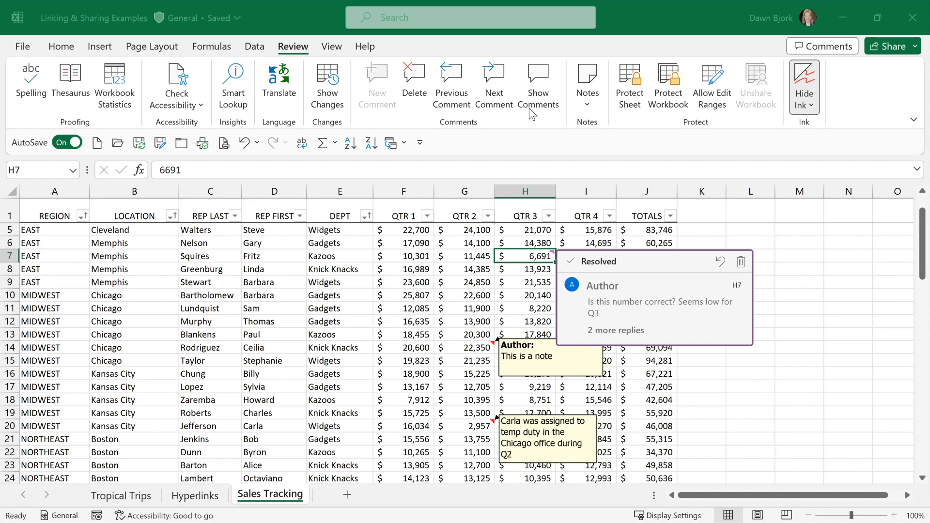
{"action": "left_click", "coordinate": [546, 95]}
{"action": "left_click", "coordinate": [546, 94]}
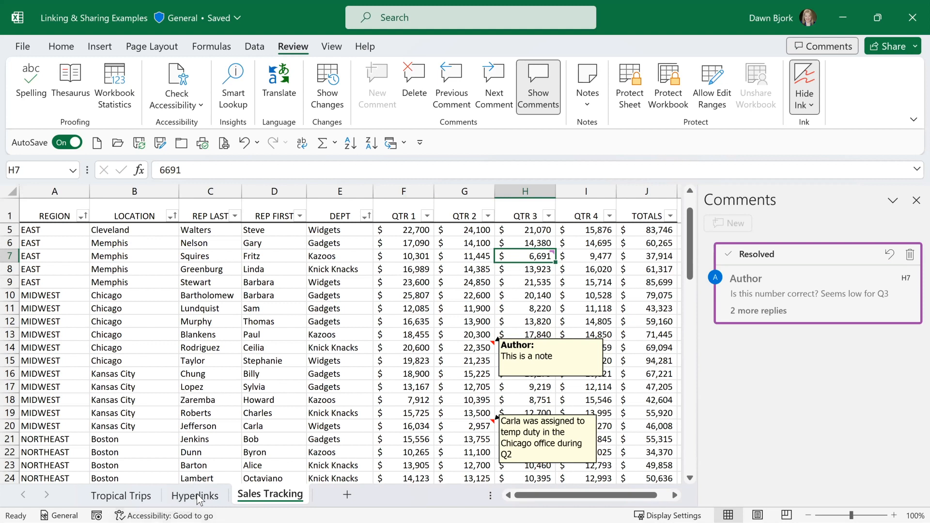
Move to cell A2 at the start of the data and close the Comments pane.
{"action": "left_click", "coordinate": [136, 375]}
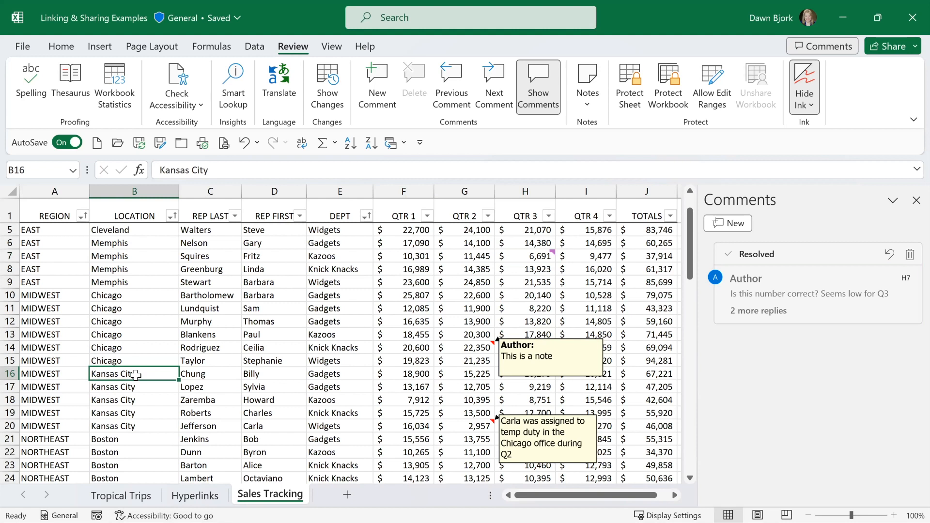
{"action": "key", "text": "ctrl+Home"}
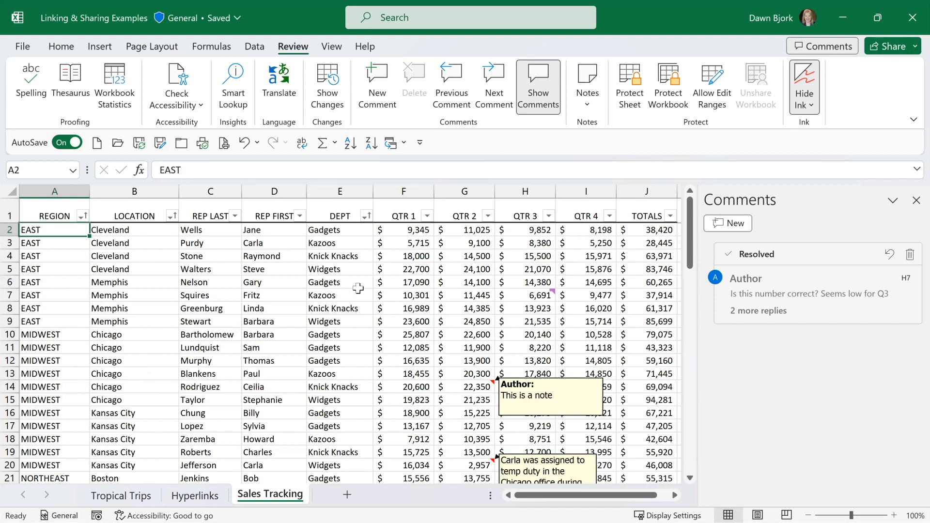
{"action": "left_click", "coordinate": [916, 200]}
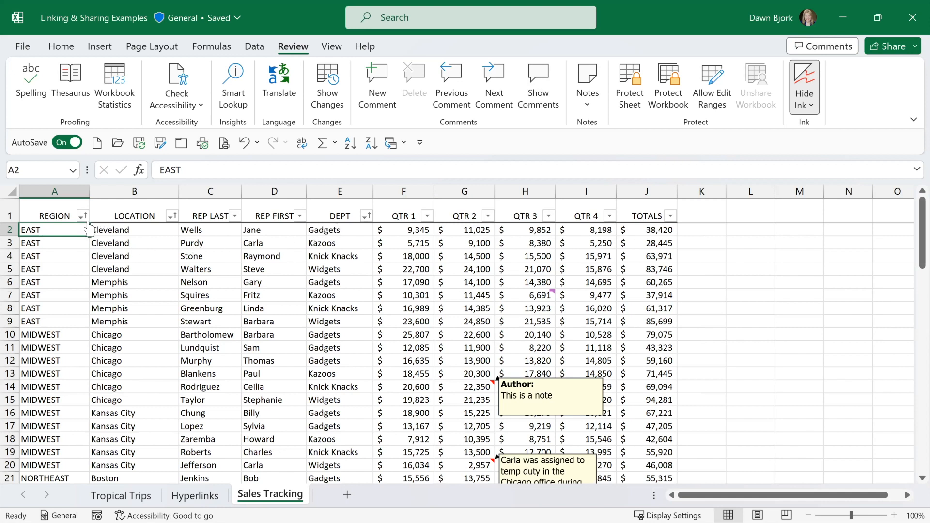
Check the department names in the DEPT filter list and open Data Validation for the department cells E2 through E77.
{"action": "left_click", "coordinate": [364, 215]}
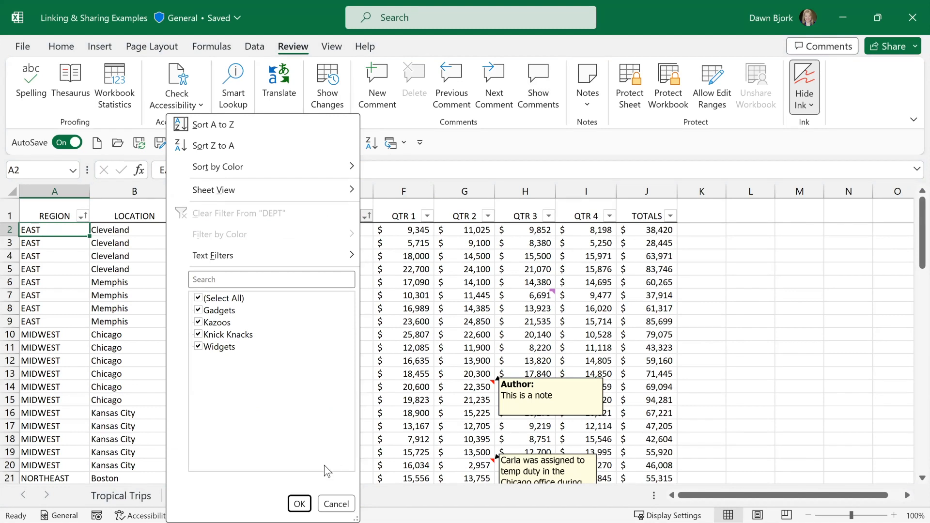
{"action": "left_click", "coordinate": [337, 504]}
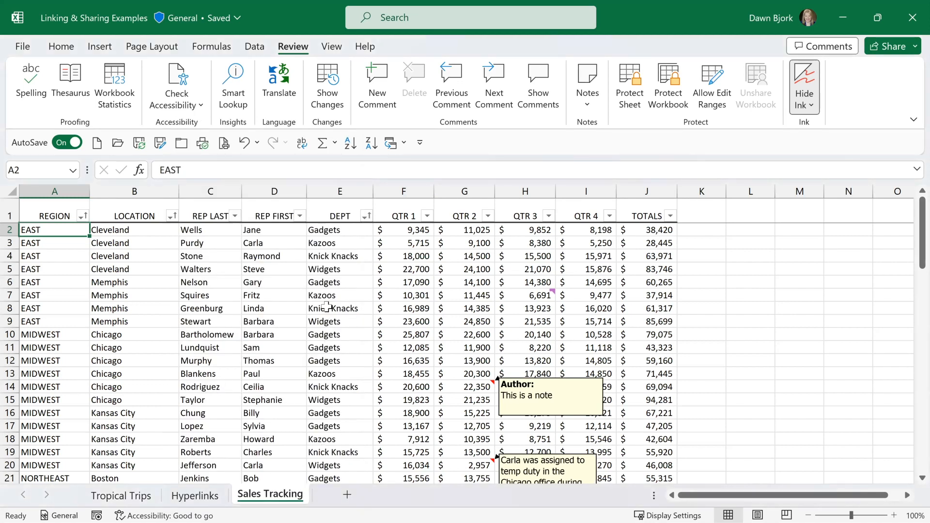
{"action": "left_click", "coordinate": [329, 230]}
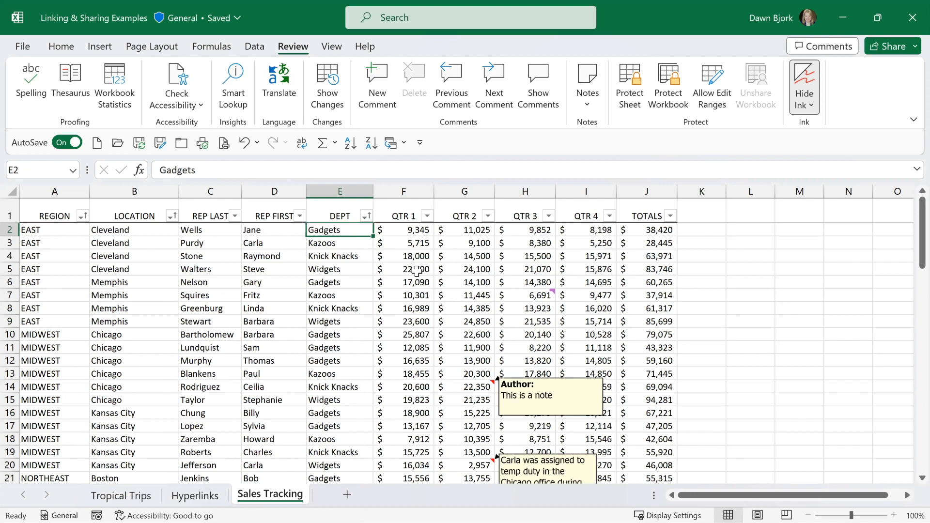
{"action": "key", "text": "ctrl+shift+Down"}
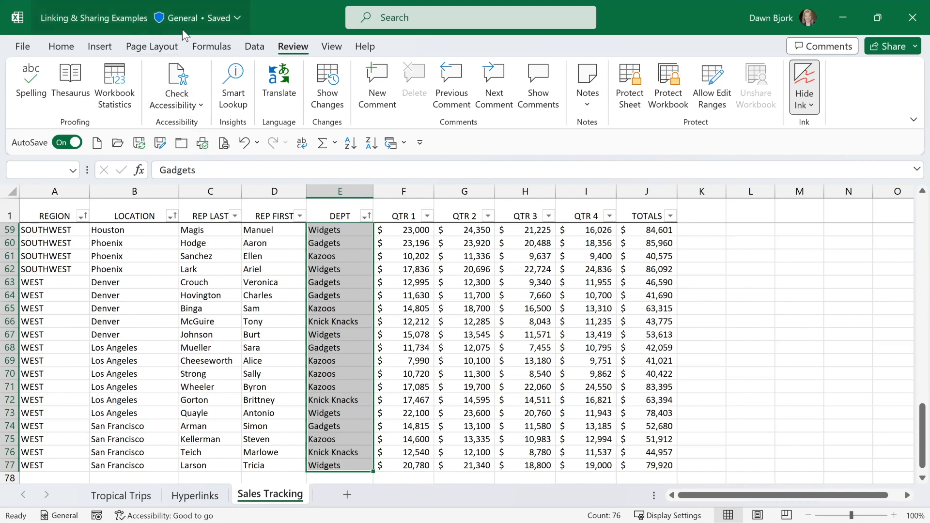
{"action": "left_click", "coordinate": [253, 48]}
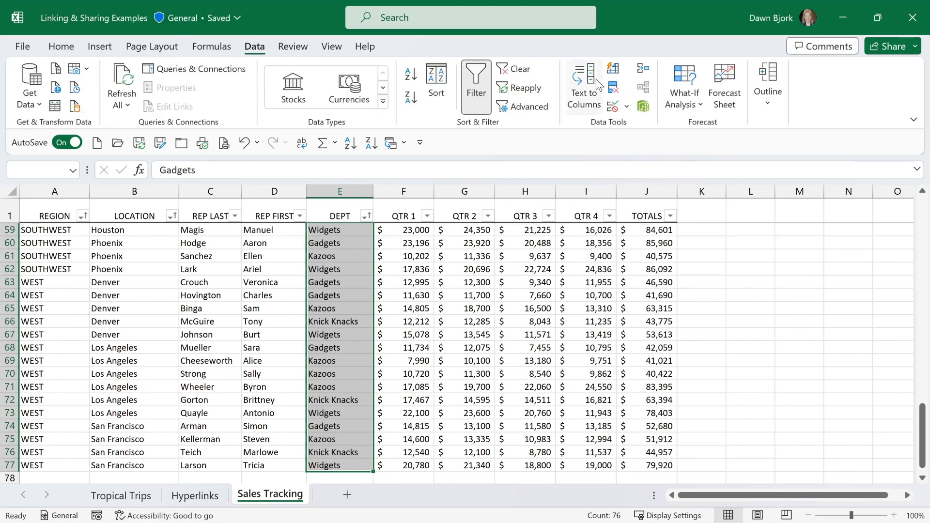
{"action": "left_click", "coordinate": [614, 108]}
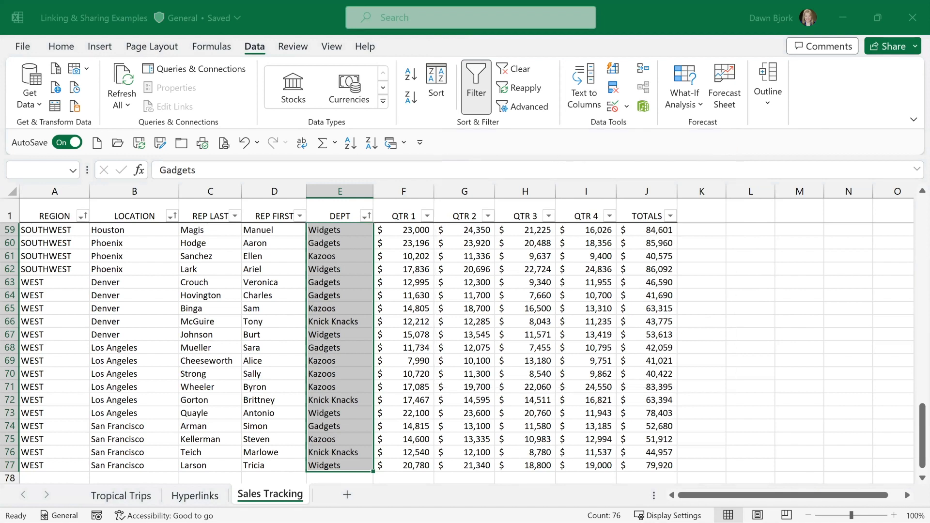
{"action": "left_click", "coordinate": [613, 106]}
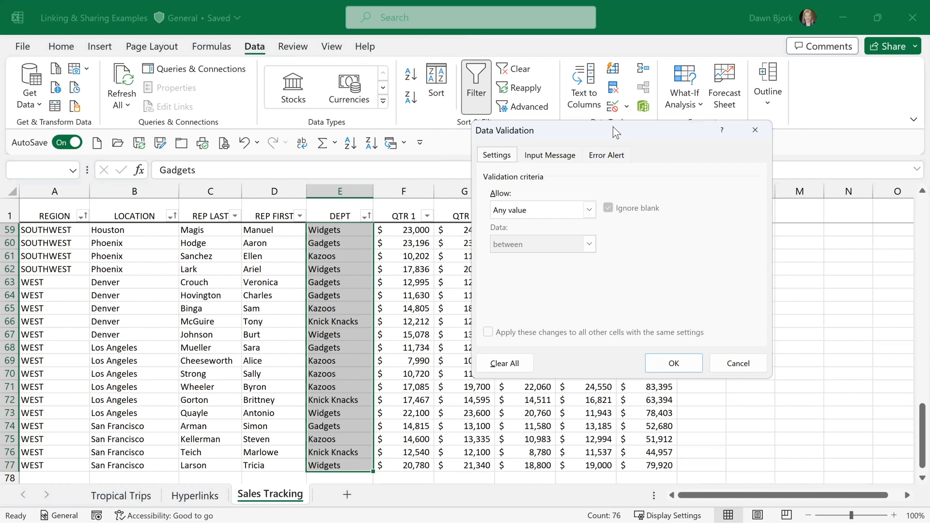
{"action": "left_click", "coordinate": [590, 210]}
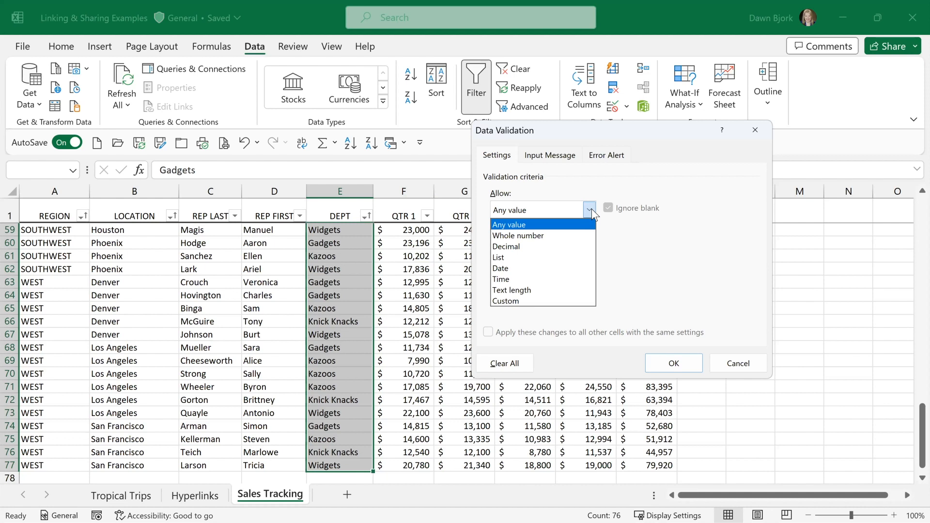
Give the validation an input message titled "Department" that reads "Please choose from drop-down list".
{"action": "left_click", "coordinate": [559, 160]}
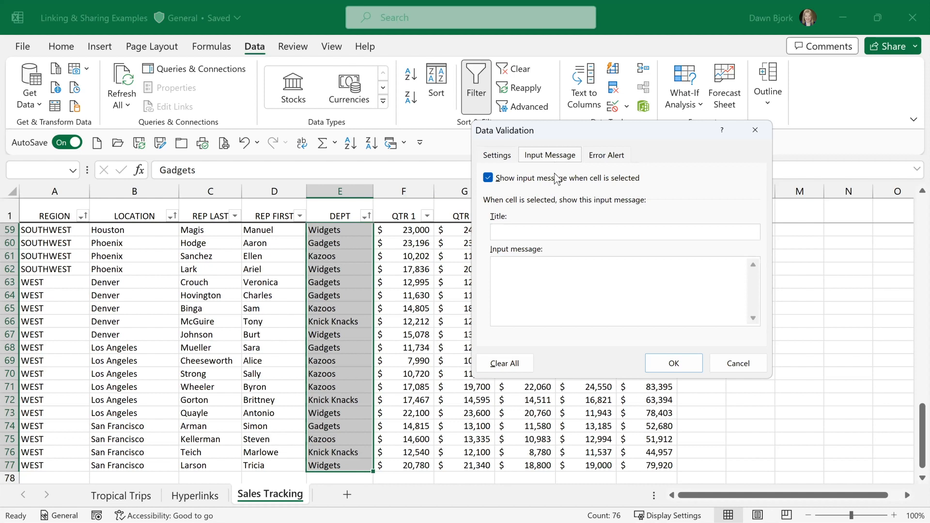
{"action": "left_click", "coordinate": [548, 232]}
{"action": "type", "text": "Department"}
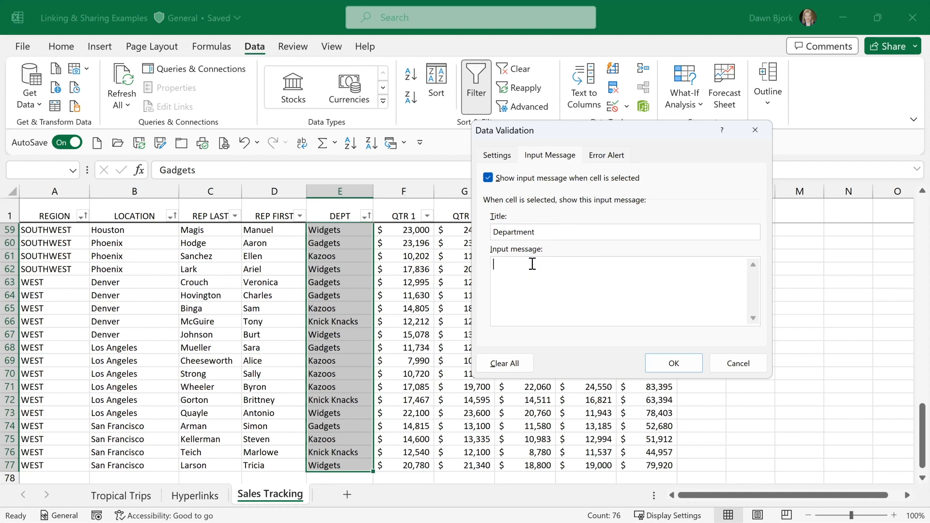
{"action": "type", "text": "Please choose from drop-down list"}
View the error alert options and set the validation criteria to allow a List.
{"action": "left_click", "coordinate": [601, 156]}
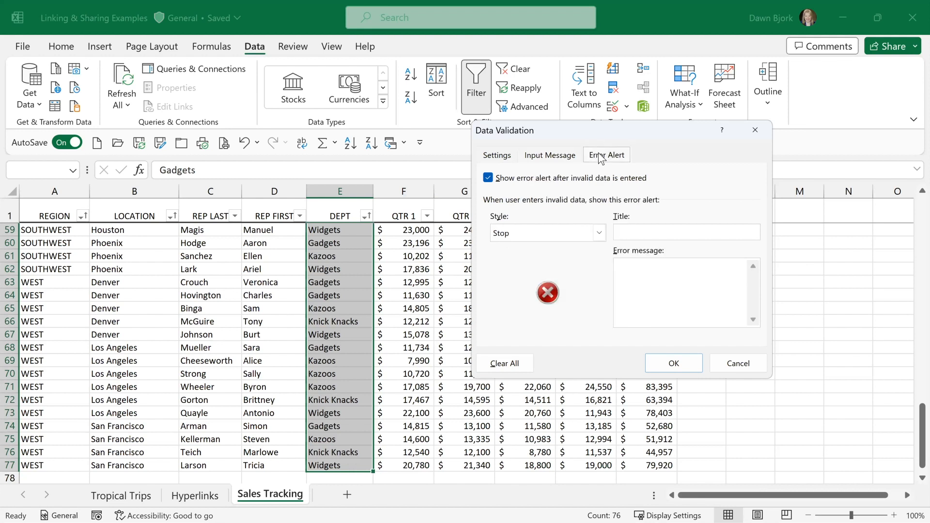
{"action": "left_click", "coordinate": [504, 160]}
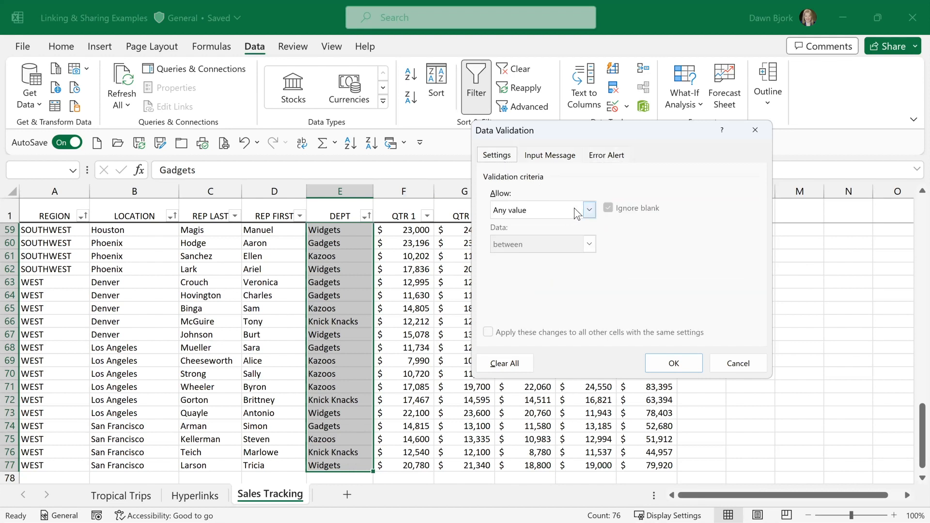
{"action": "left_click", "coordinate": [589, 212]}
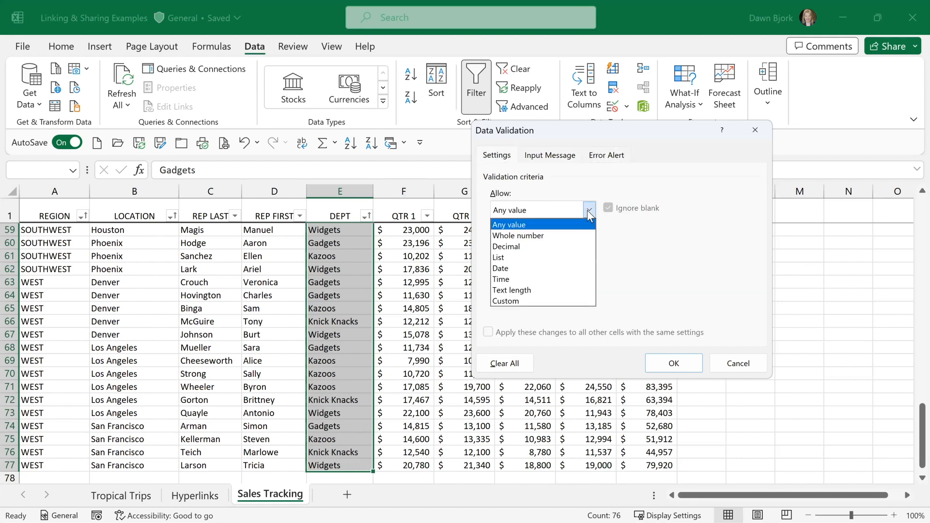
{"action": "left_click", "coordinate": [561, 257]}
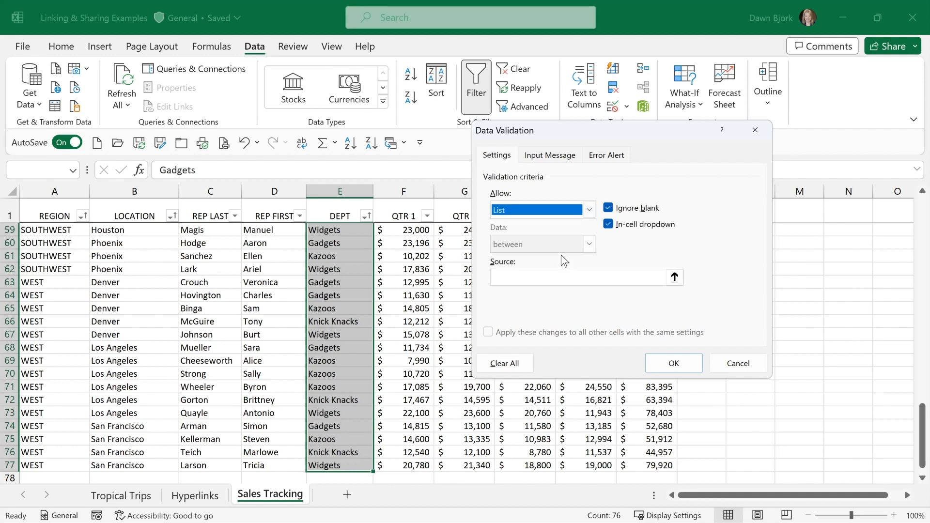
Enter Widgets, Gadgets, Kazoos, Knick Knacks as the list source and apply the validation rule.
{"action": "left_click", "coordinate": [533, 275]}
{"action": "type", "text": "="}
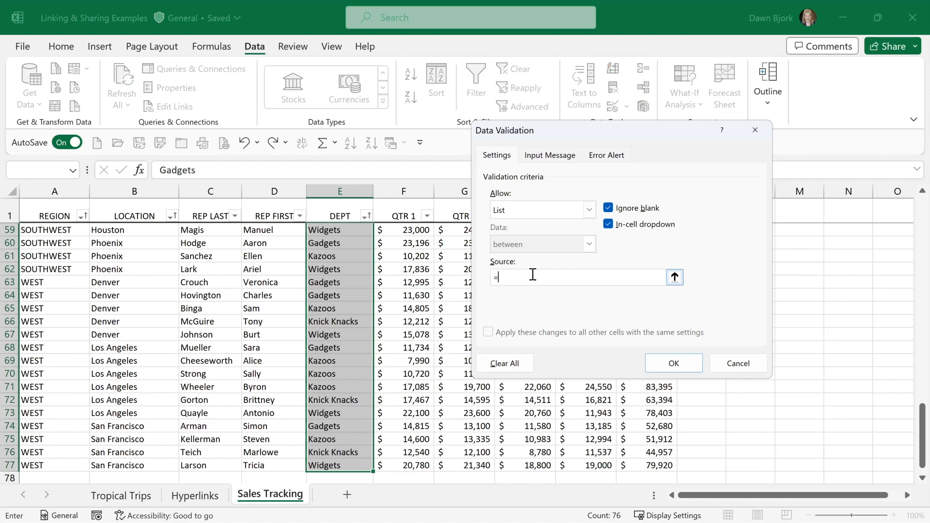
{"action": "key", "text": "BackSpace"}
{"action": "type", "text": "Widets"}
{"action": "key", "text": "BackSpace"}
{"action": "key", "text": "BackSpace"}
{"action": "key", "text": "BackSpace"}
{"action": "type", "text": "gets, Gadgets, Kazoos, Knick Knacks"}
{"action": "left_click", "coordinate": [673, 363]}
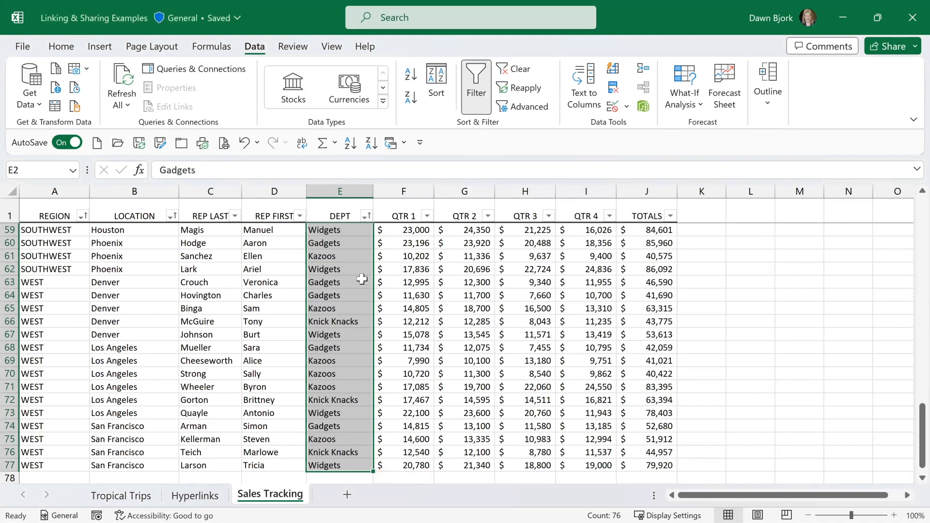
Change the department in cell E63 to Widgets using its validation list.
{"action": "left_click", "coordinate": [357, 281]}
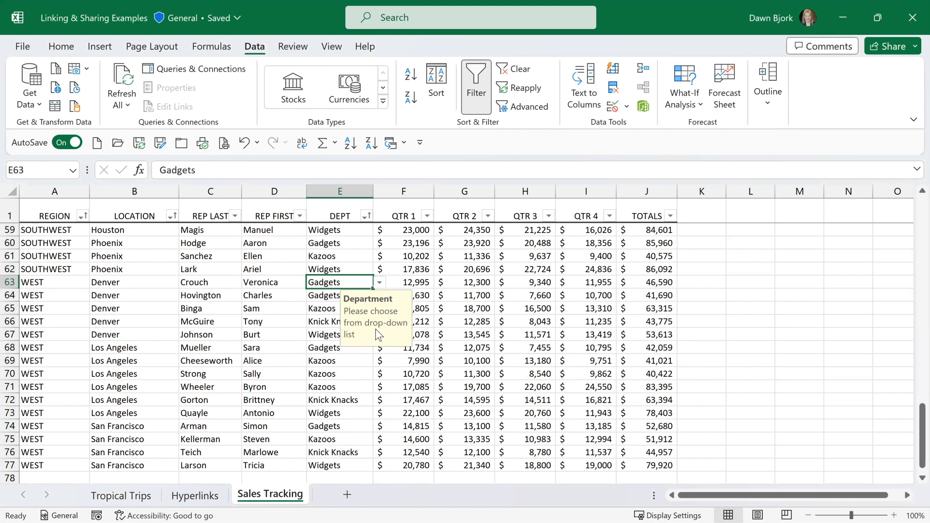
{"action": "left_click", "coordinate": [379, 284]}
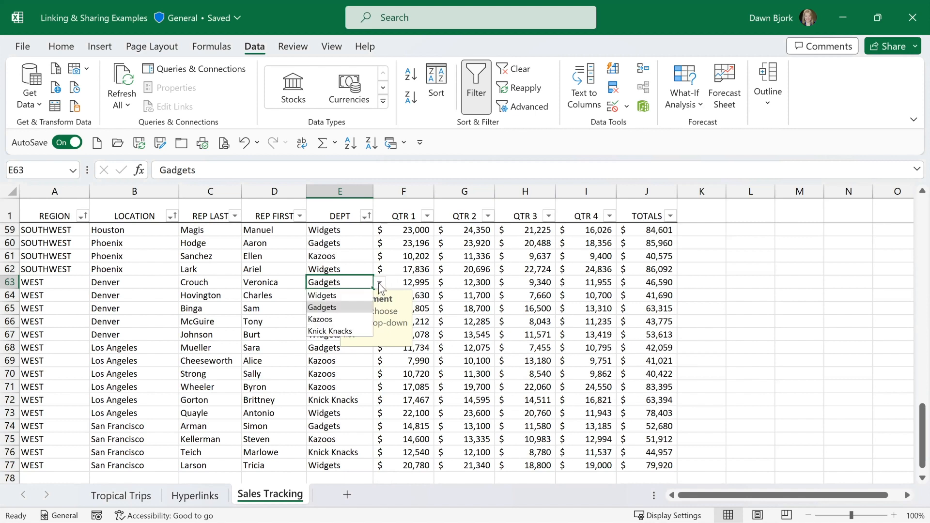
{"action": "left_click", "coordinate": [343, 294]}
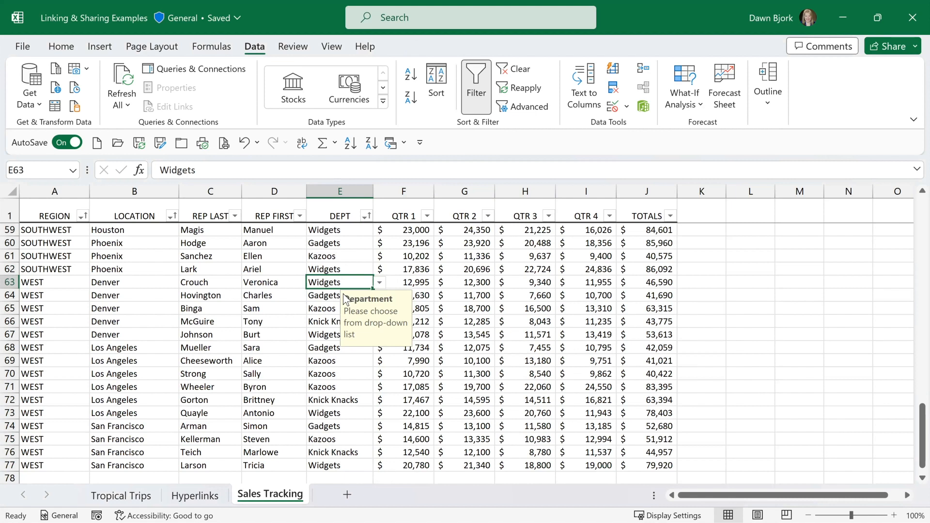
Test the rule by trying to replace the department in cell E68 with "Marbles" and cancel the entry.
{"action": "left_click", "coordinate": [328, 347]}
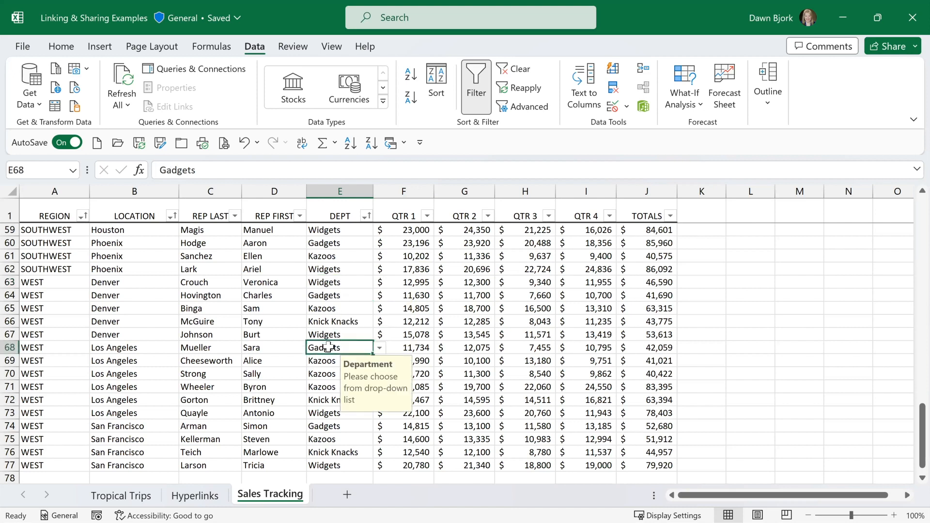
{"action": "key", "text": "Delete"}
{"action": "type", "text": "Marbles"}
{"action": "key", "text": "Return"}
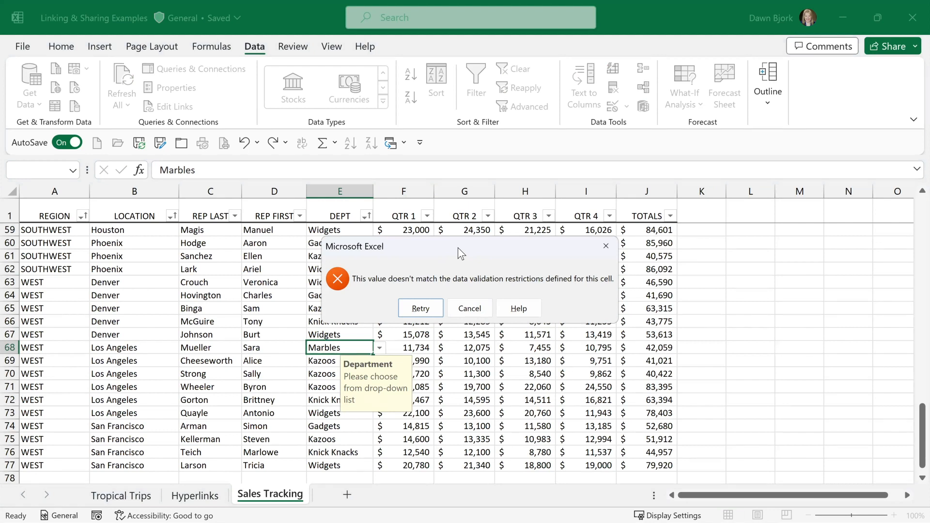
{"action": "left_click", "coordinate": [470, 309]}
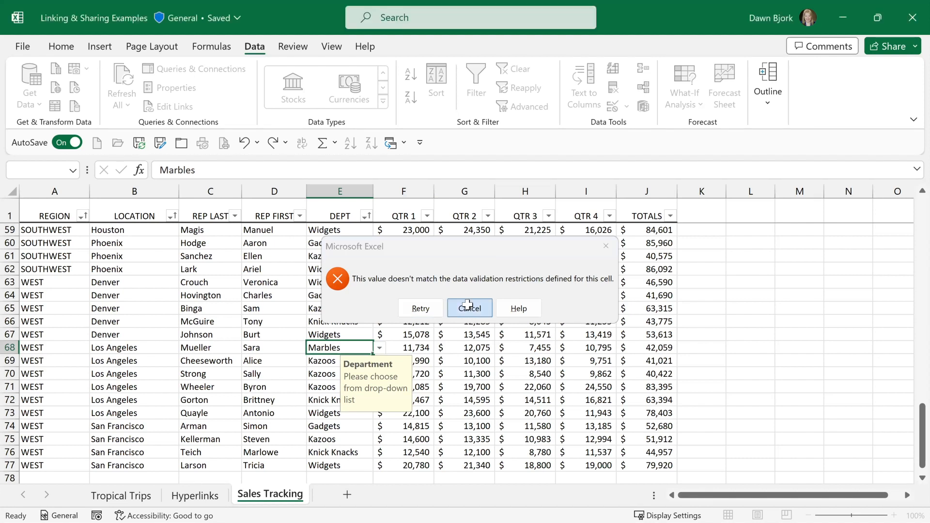
Choose Gadgets as the department in cell E68 from its validation list.
{"action": "left_click", "coordinate": [381, 348]}
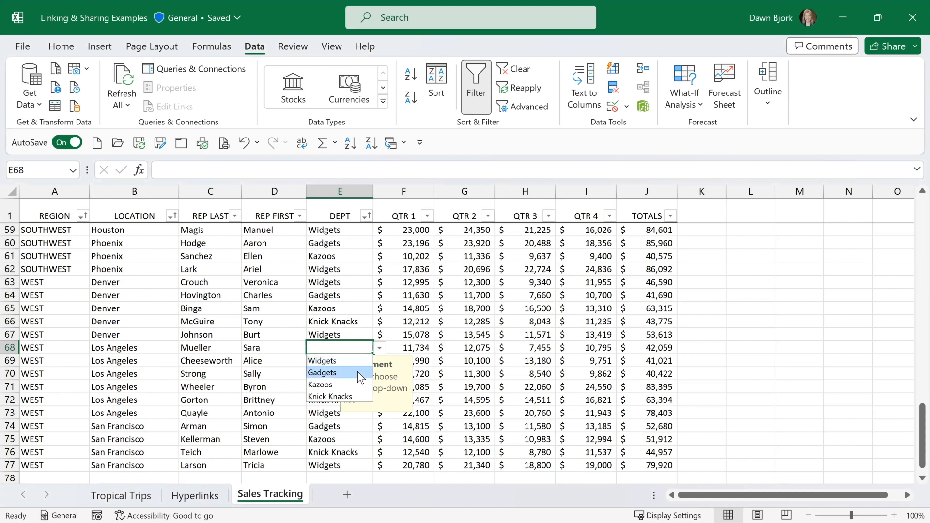
{"action": "left_click", "coordinate": [358, 372]}
Select cell E64 and switch to the PowerPoint slide show.
{"action": "left_click", "coordinate": [341, 293]}
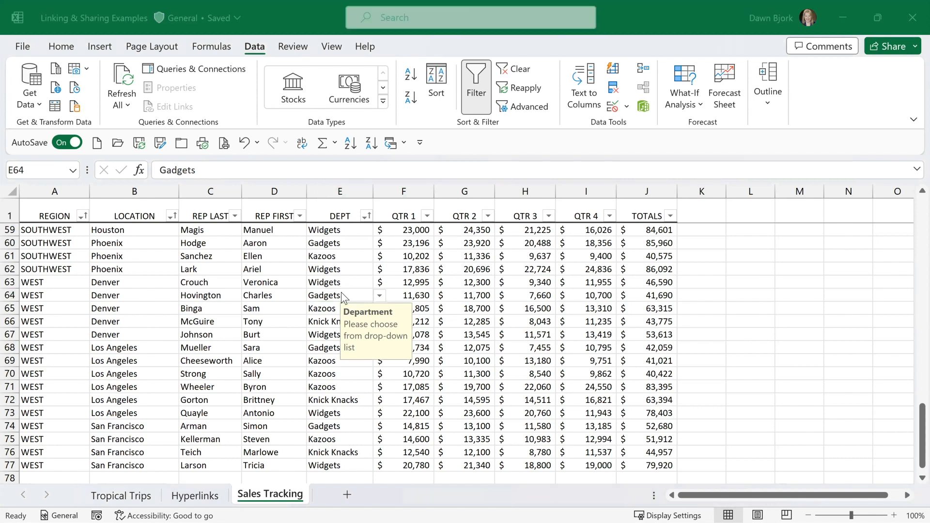
{"action": "key", "text": "alt+Tab"}
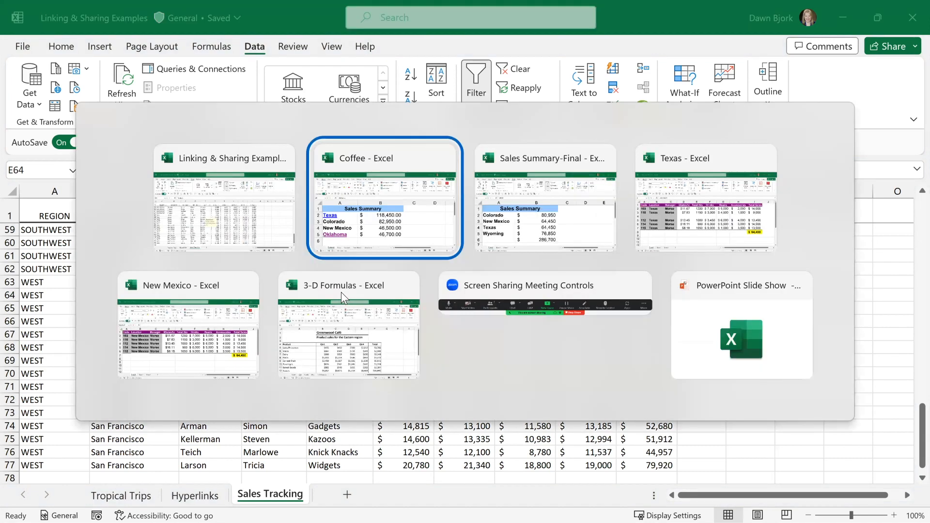
{"action": "left_click", "coordinate": [722, 339]}
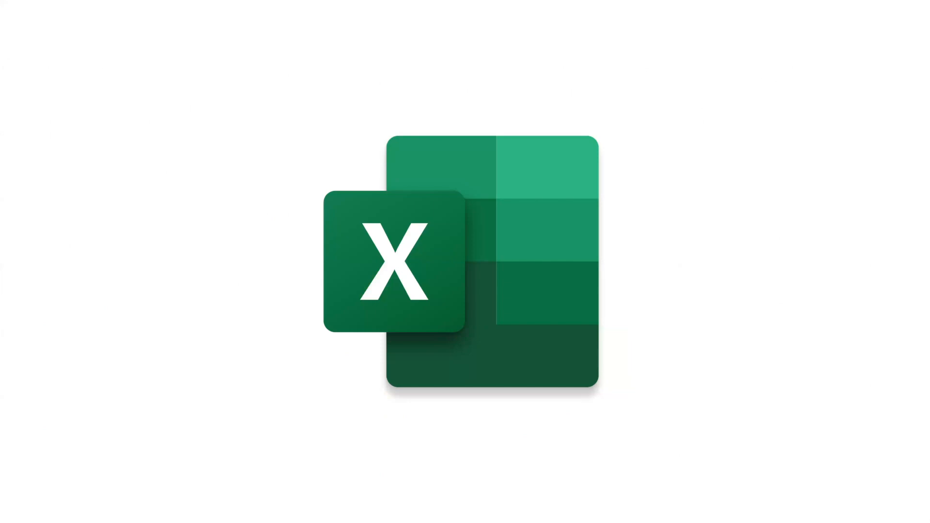